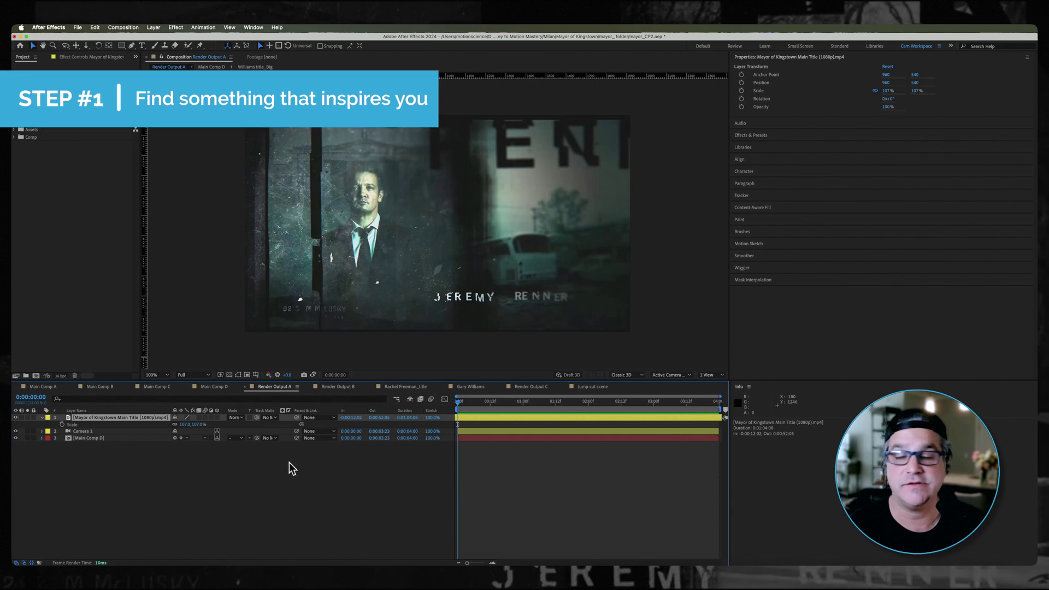
Play back the Mayor of Kingstown reference title clip in Render Output A.
key(space)
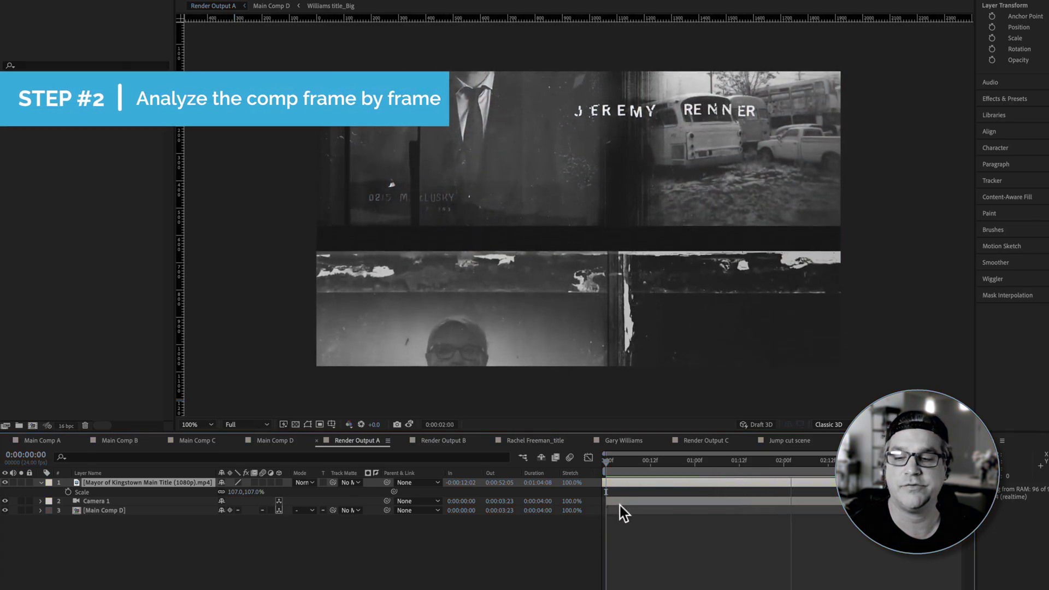
Scrub the reference title from the first frame forward, then back to an earlier cast-name frame.
click(608, 463)
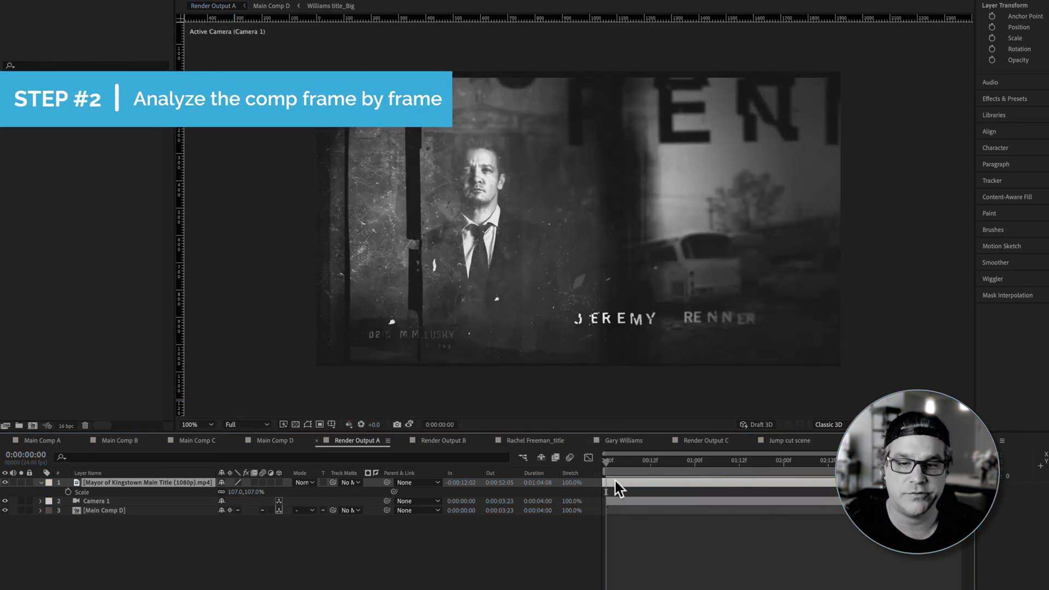
drag(617, 481, 661, 494)
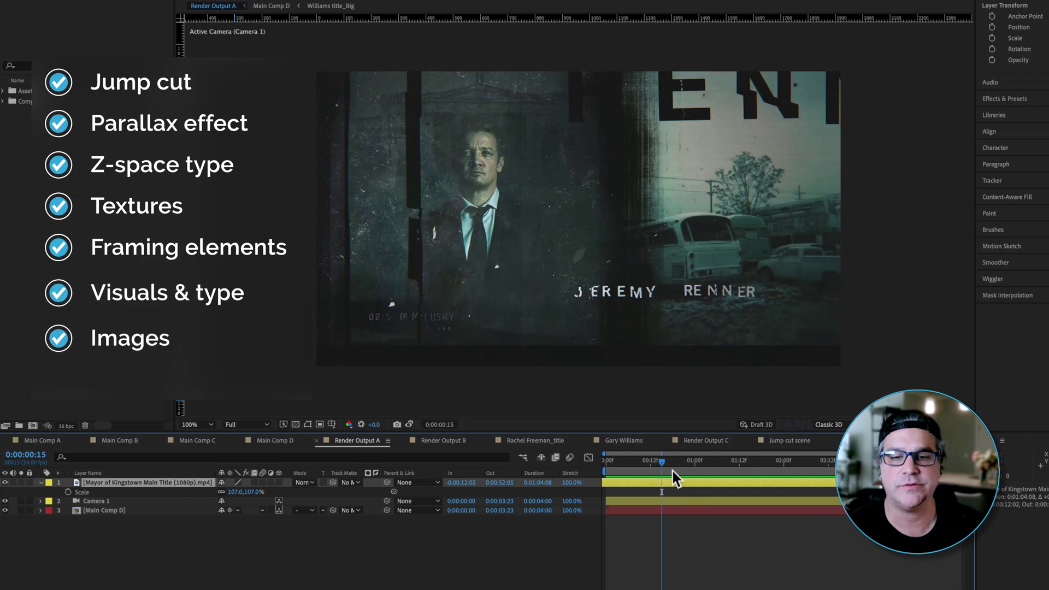
mouse_move(664, 462)
mouse_down()
mouse_move(828, 466)
mouse_move(792, 464)
mouse_up()
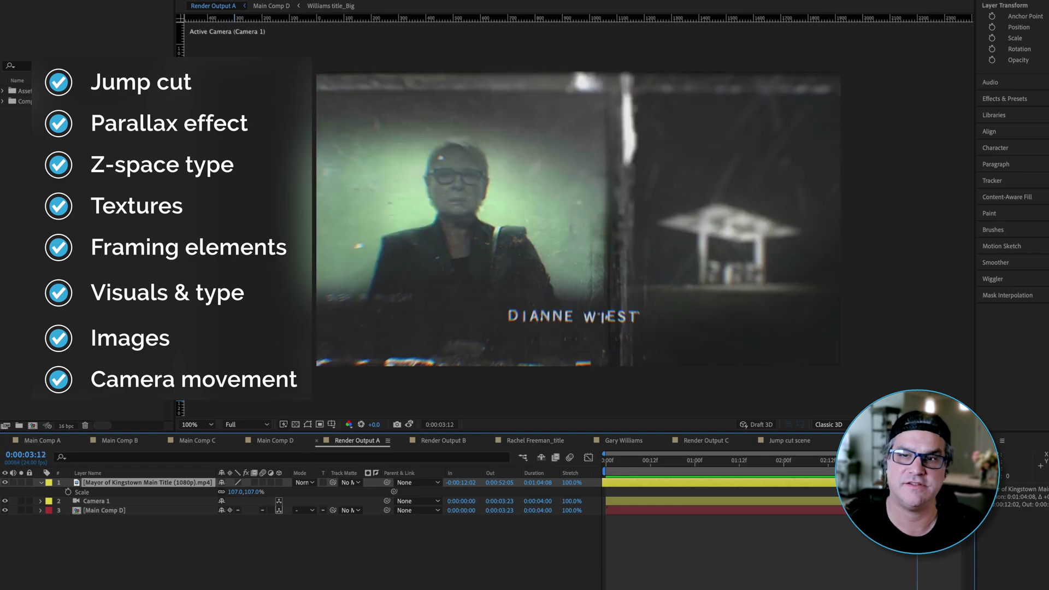
drag(839, 463, 796, 464)
Play the reference, pause on a later cast-name frame, step back one frame and resume.
key(space)
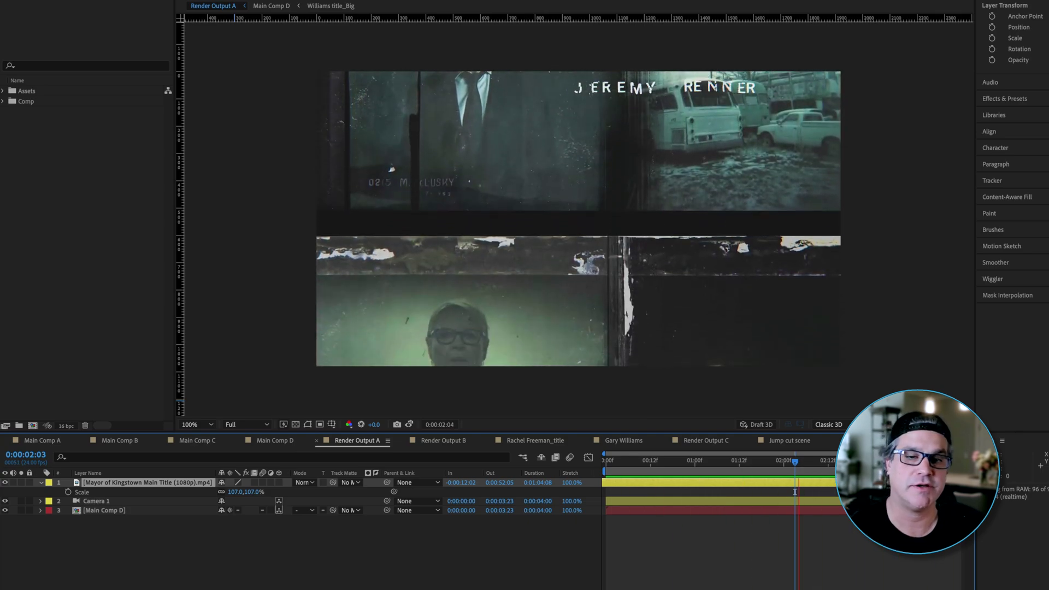
key(space)
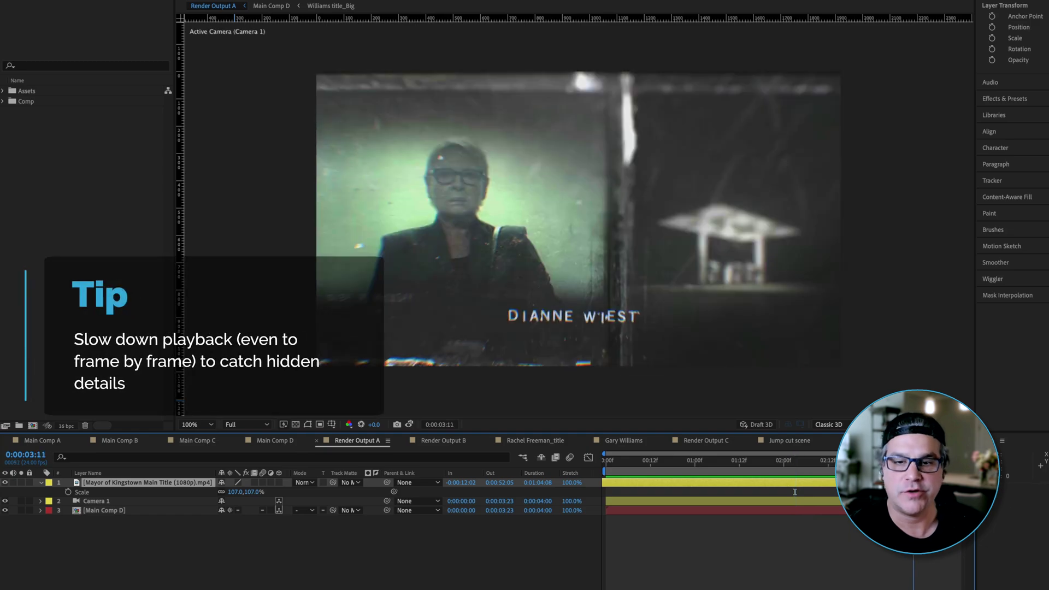
key(Page_Up)
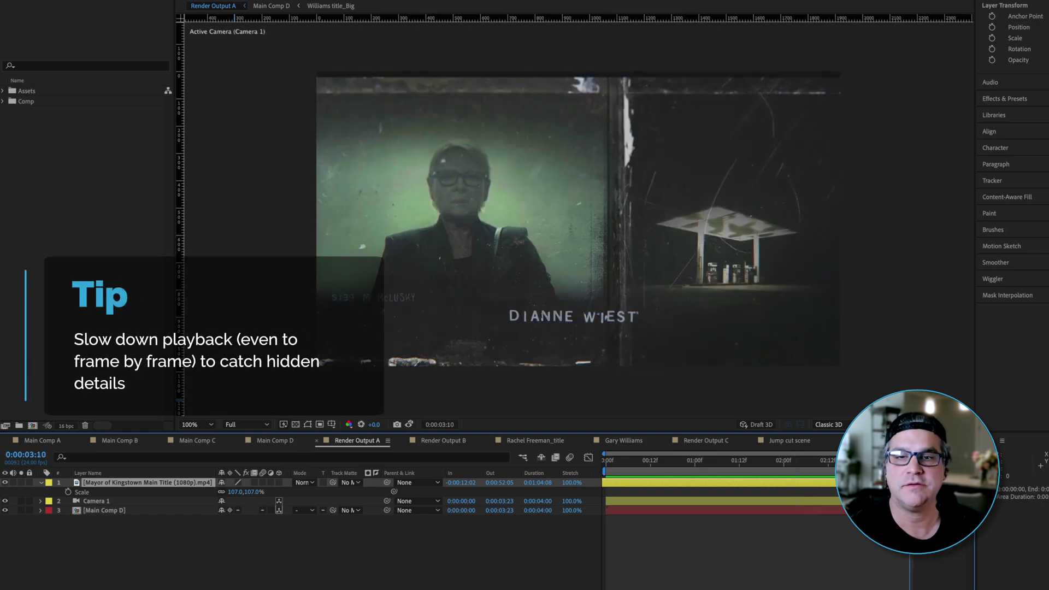
key(space)
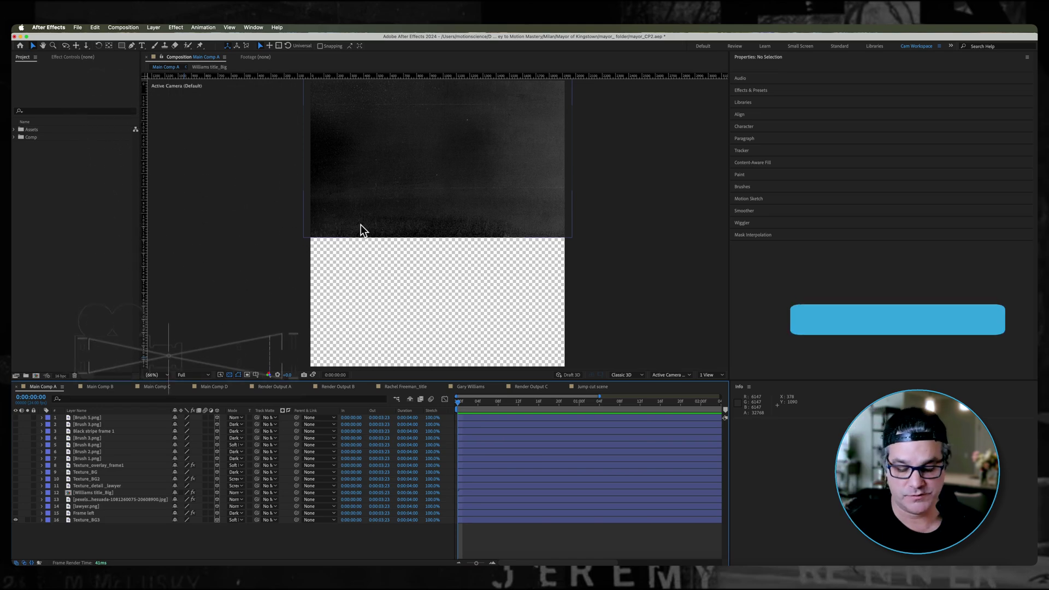
key(super+k)
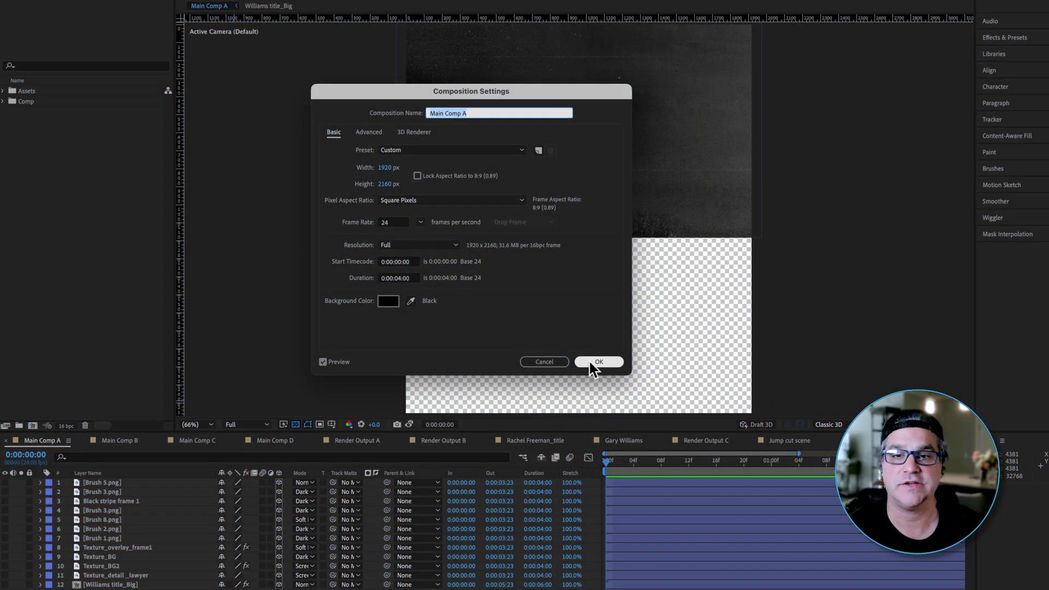
click(596, 363)
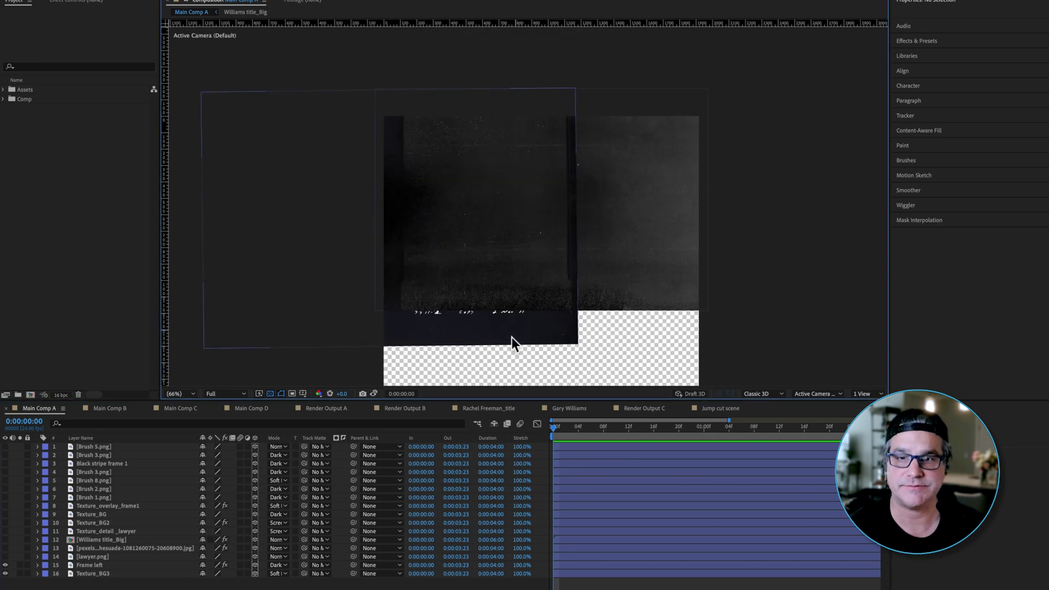
Turn on lawyer.png, the foggy street photo, Williams title_Big and Texture_detail _lawyer.
click(5, 557)
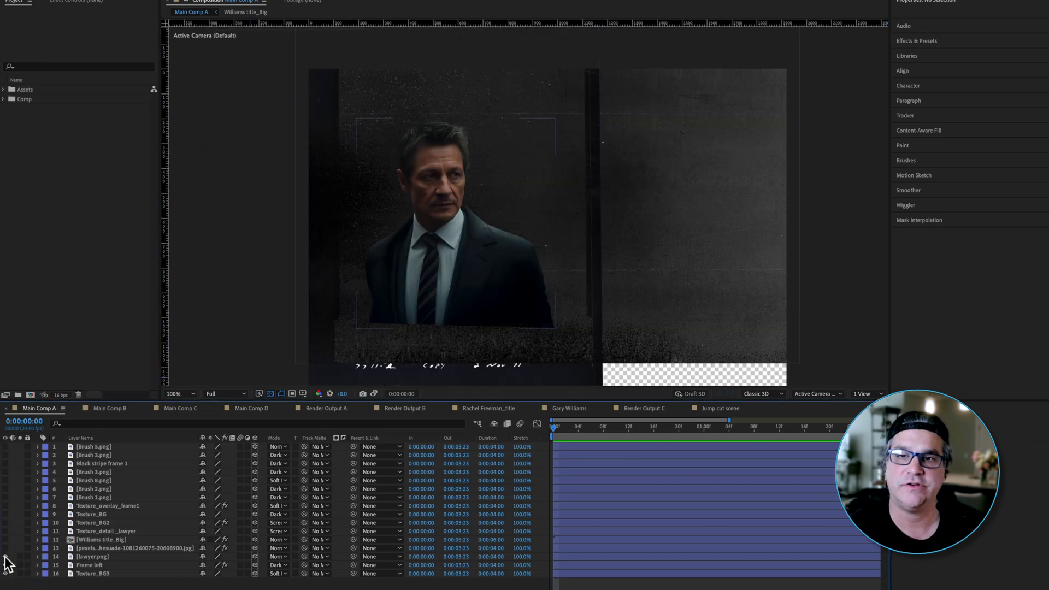
click(5, 548)
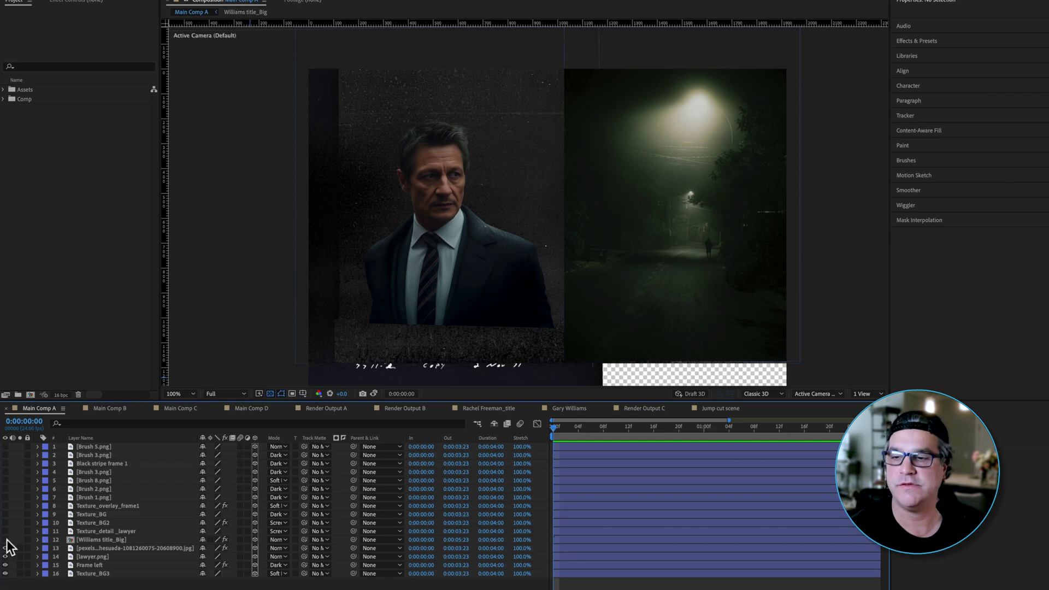
click(6, 540)
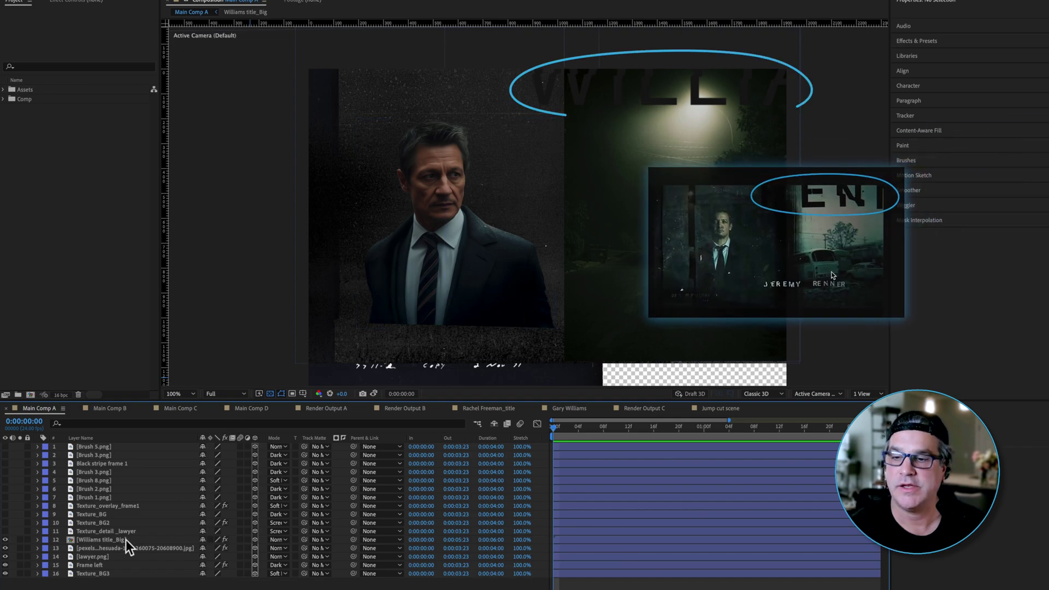
click(9, 498)
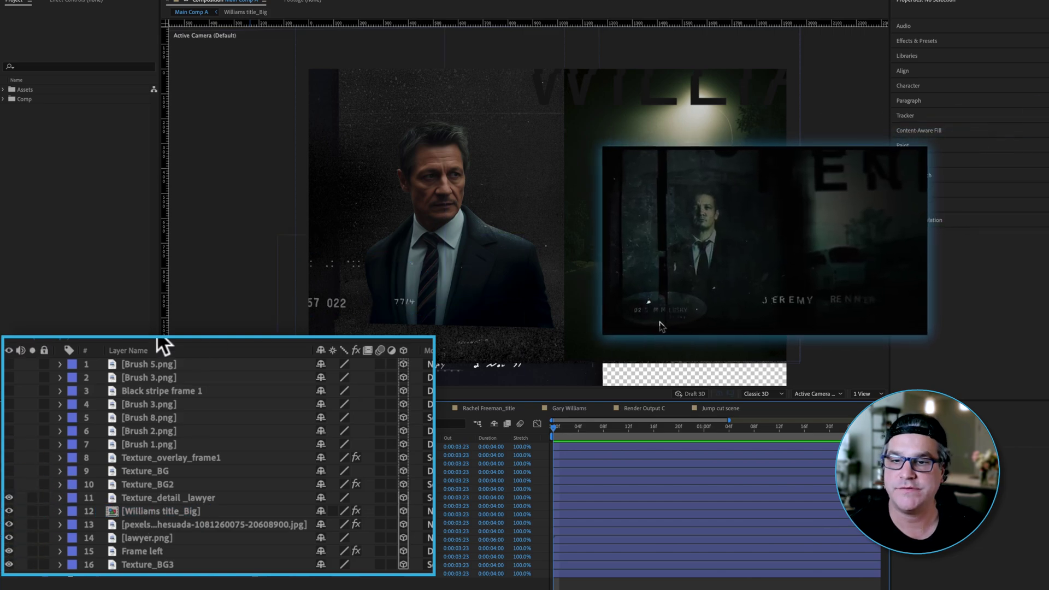
Show the Texture_BG2 alley texture, toggling it off and on to compare, then show Texture_BG.
click(94, 524)
click(6, 523)
click(6, 523)
click(5, 523)
click(6, 515)
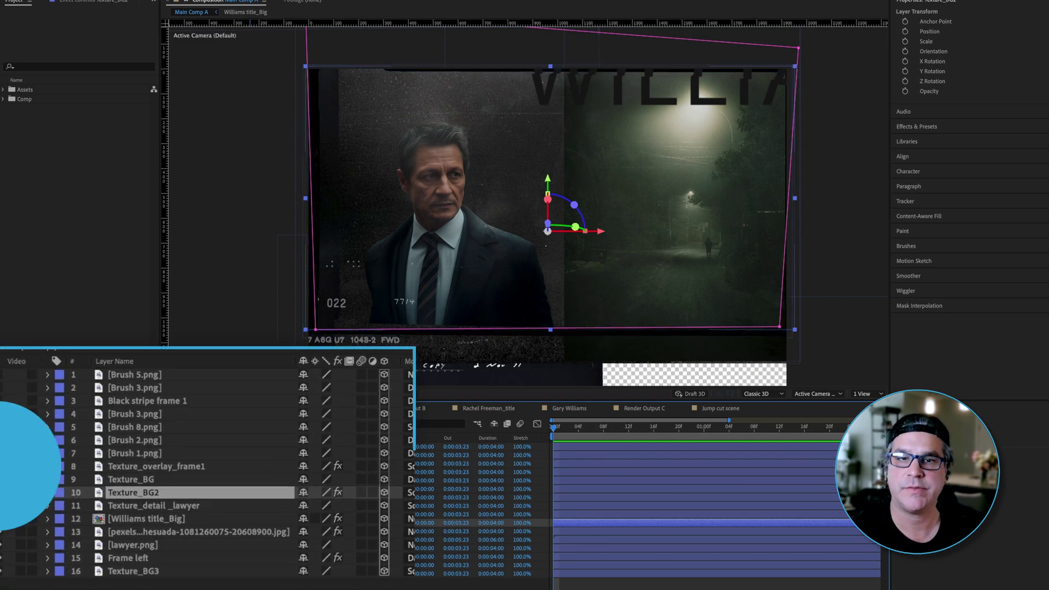
Reveal Texture_overlay_frame1, Brush 1.png, Brush 3.png, Black stripe frame 1 and the top brush layers.
click(10, 458)
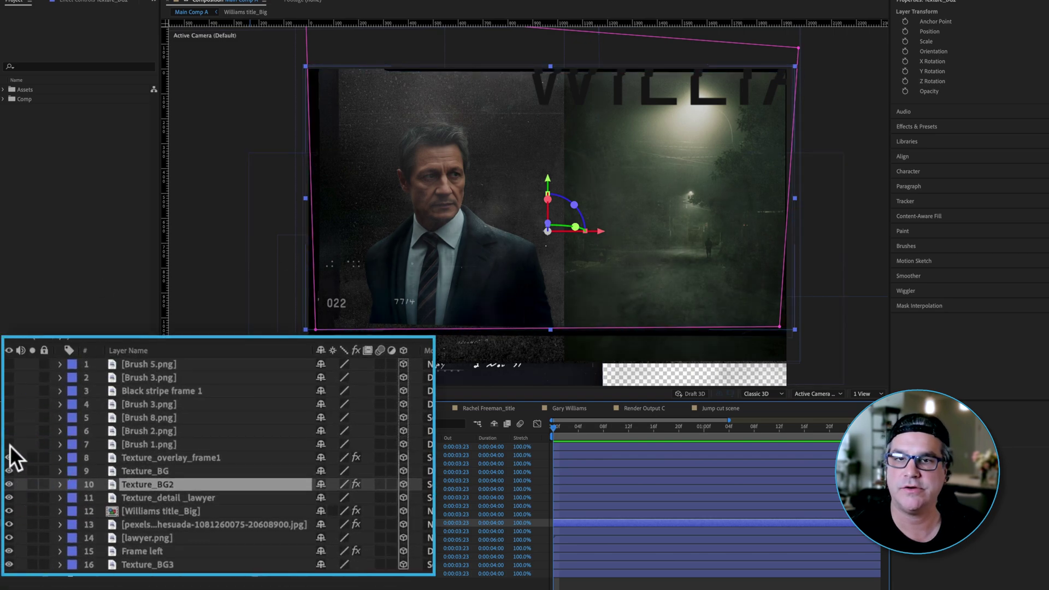
click(9, 445)
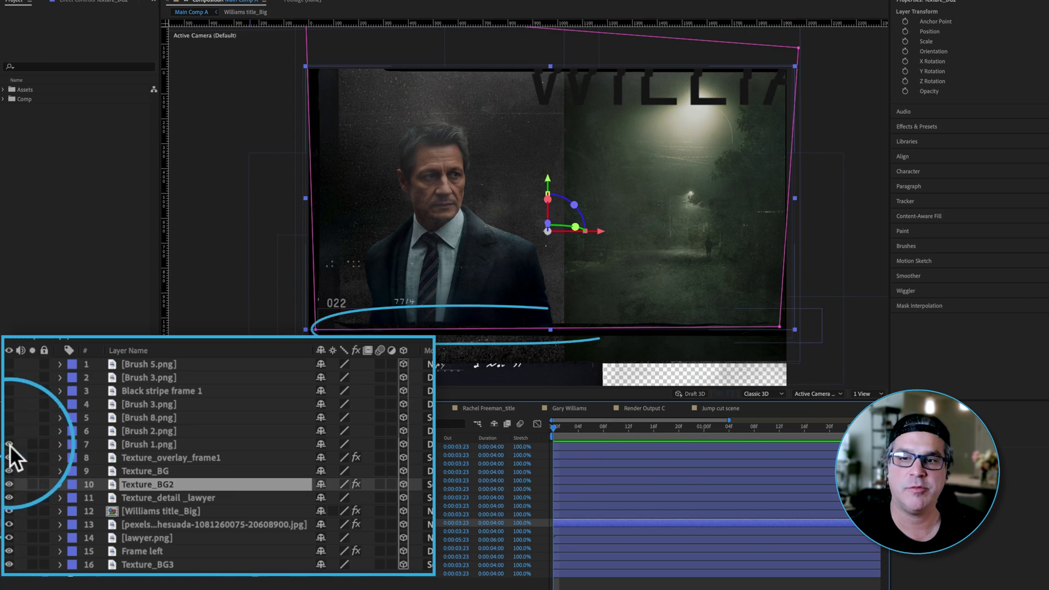
click(7, 489)
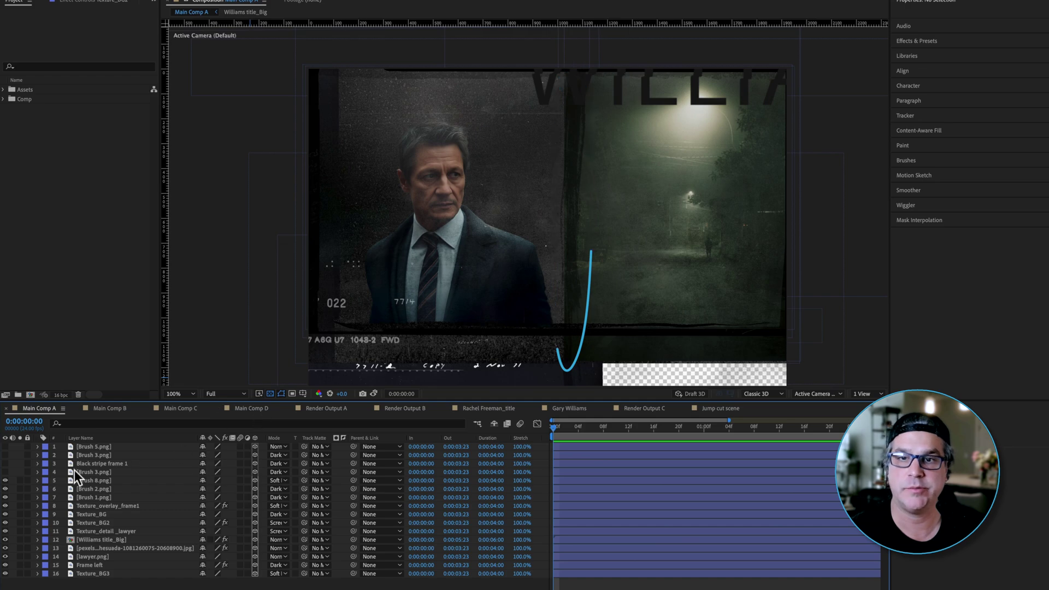
click(6, 472)
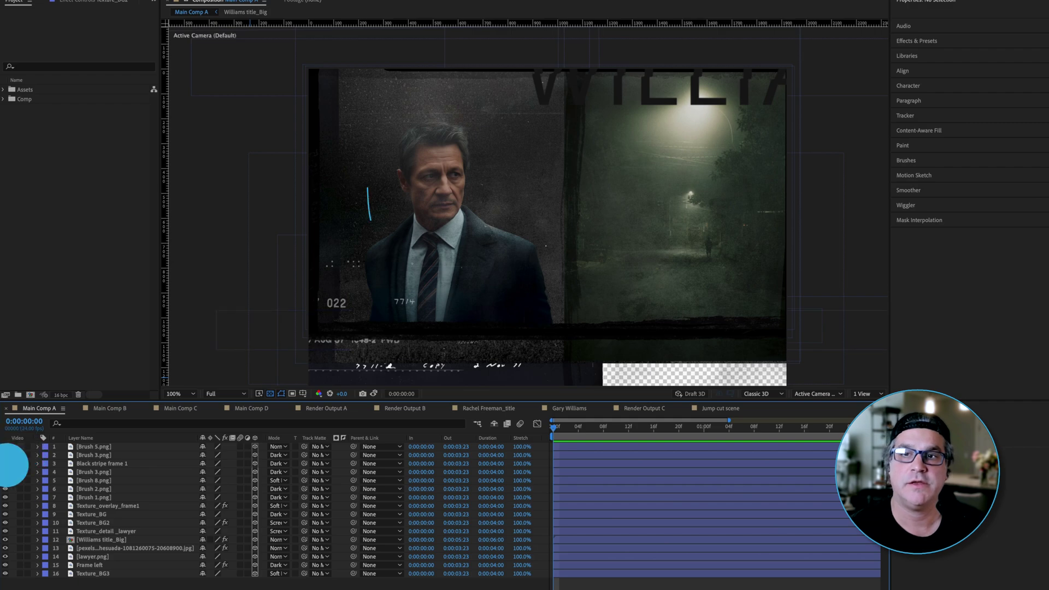
click(5, 463)
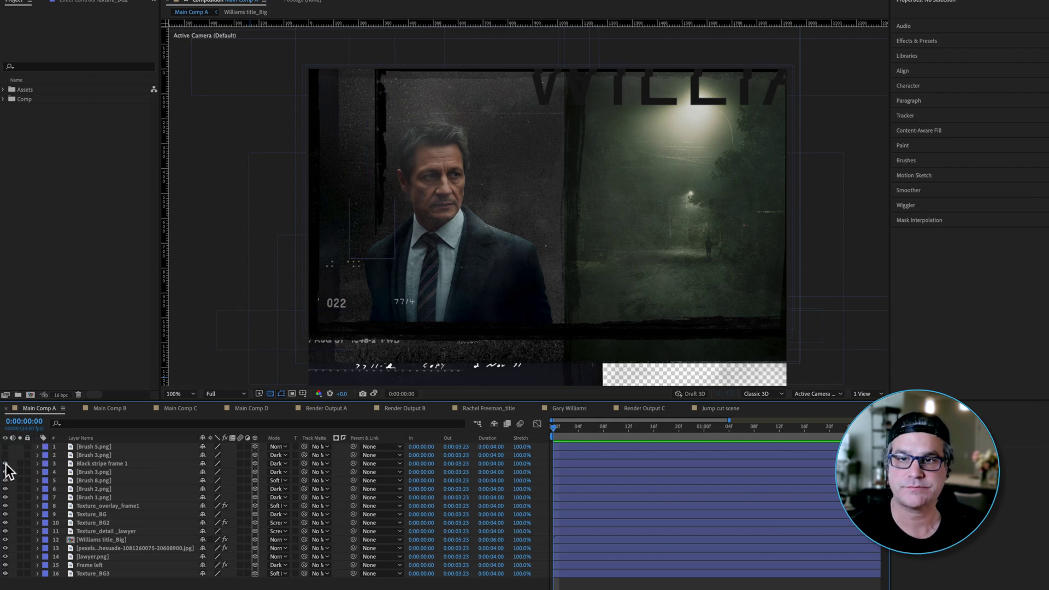
click(5, 463)
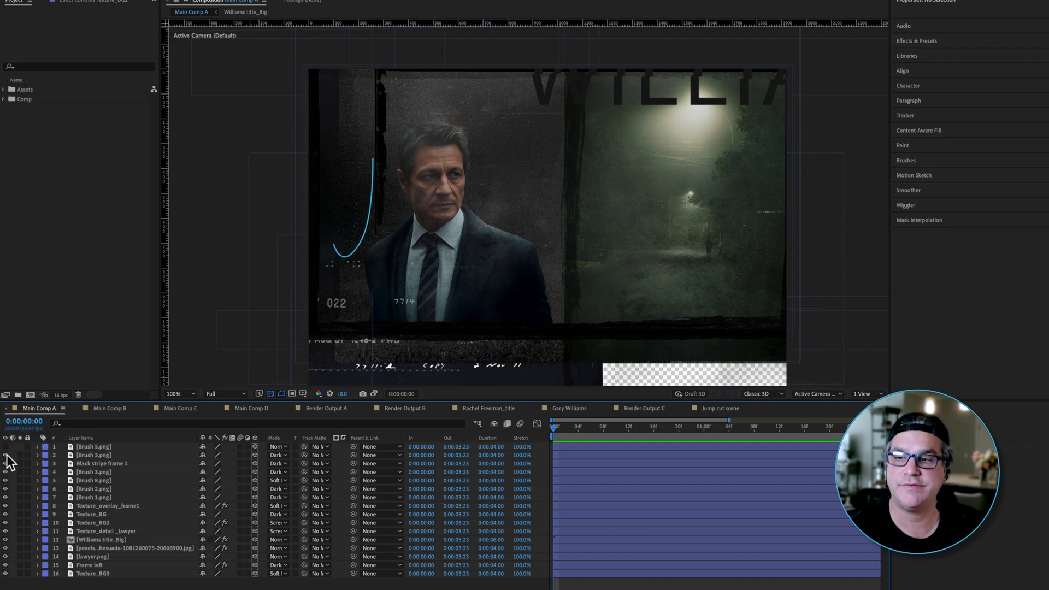
click(6, 449)
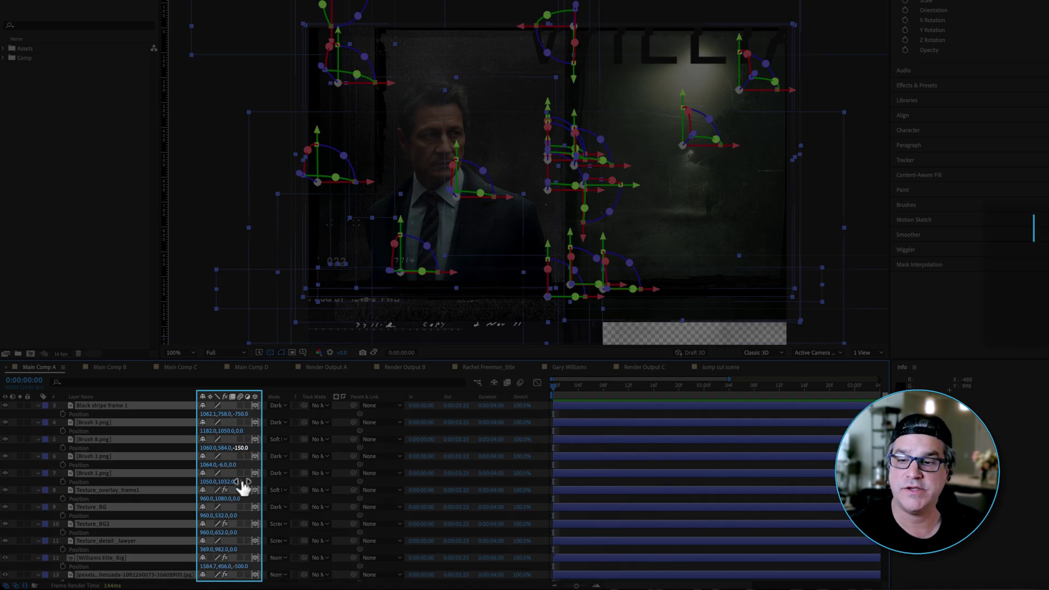
Collapse the revealed Position properties of Main Comp A's layers and switch to Main Comp B.
scroll(241, 486, down, 5)
scroll(228, 457, down, 1)
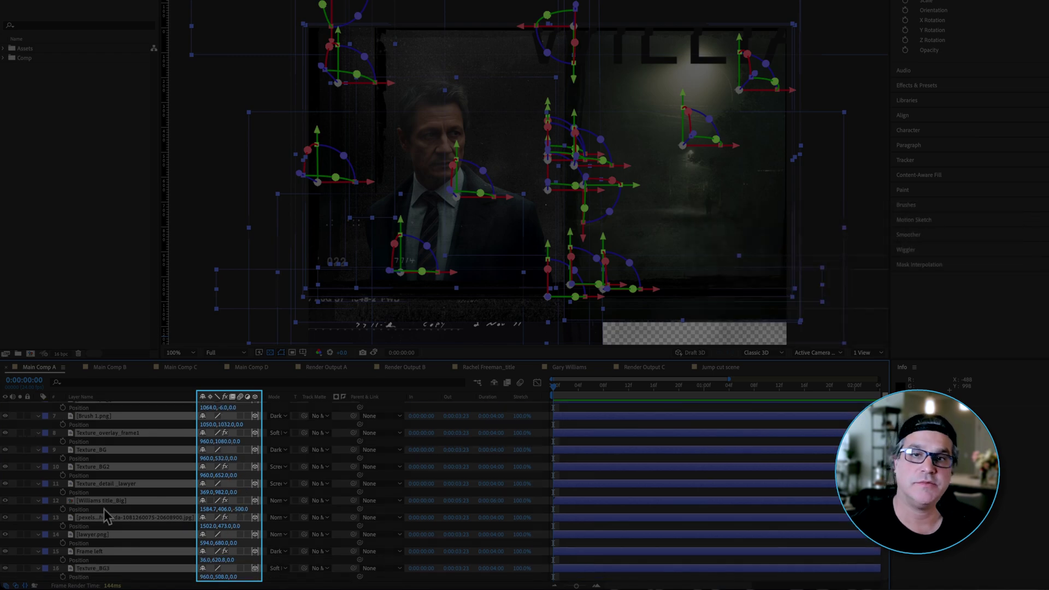
click(38, 434)
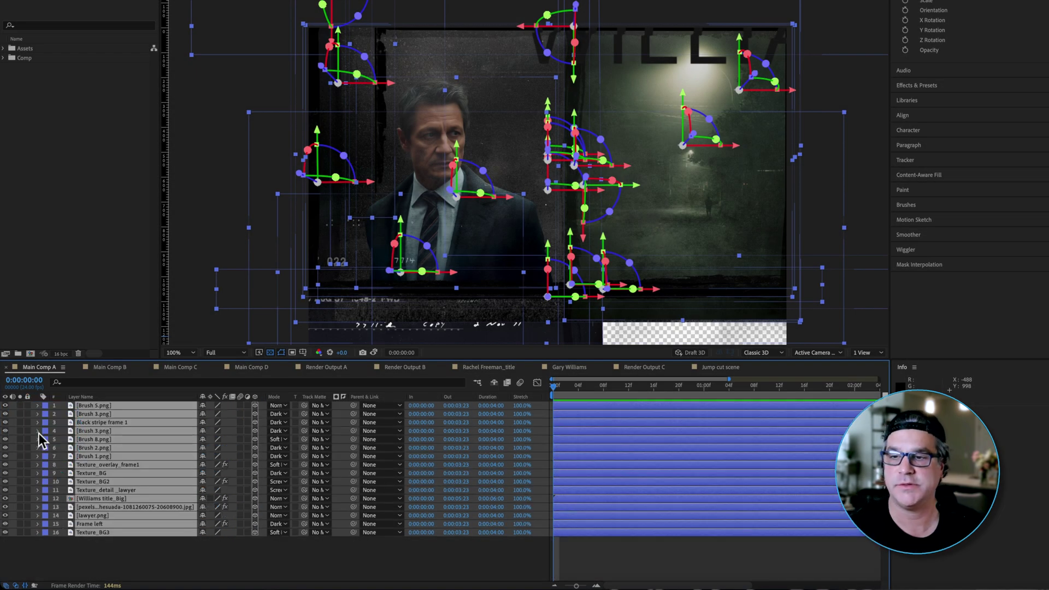
click(113, 367)
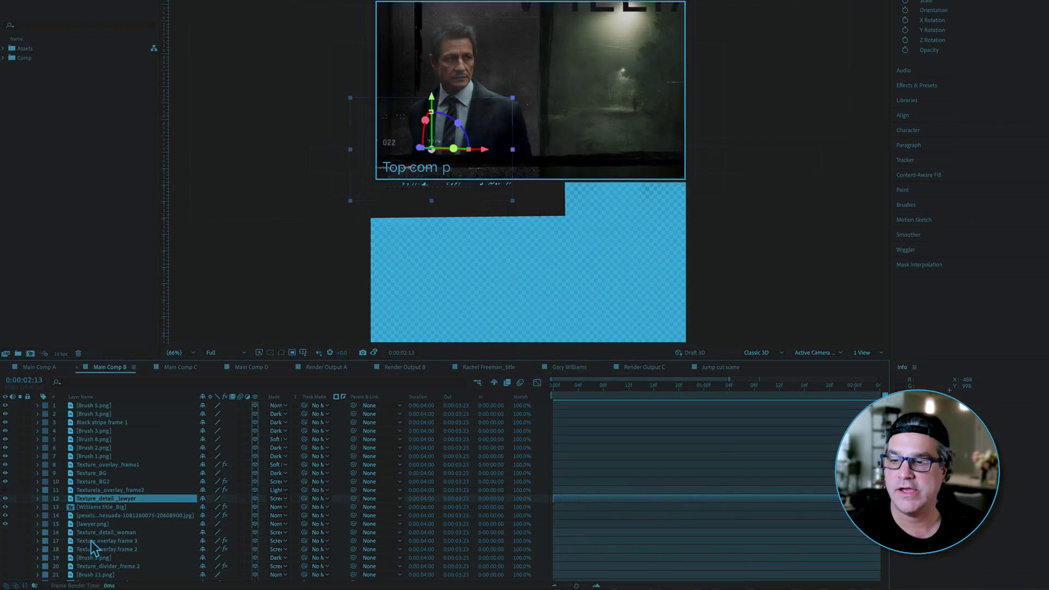
After checking Frame left and Texture_BG3, turn on Texture_BG4's dark texture in Main Comp B.
scroll(91, 540, down, 3)
click(87, 558)
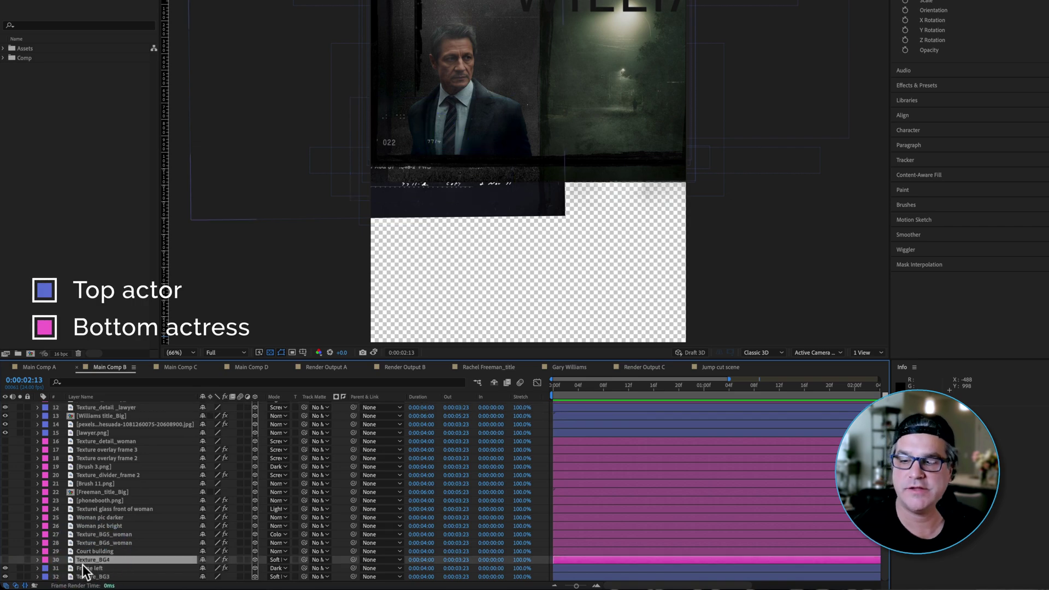
click(83, 569)
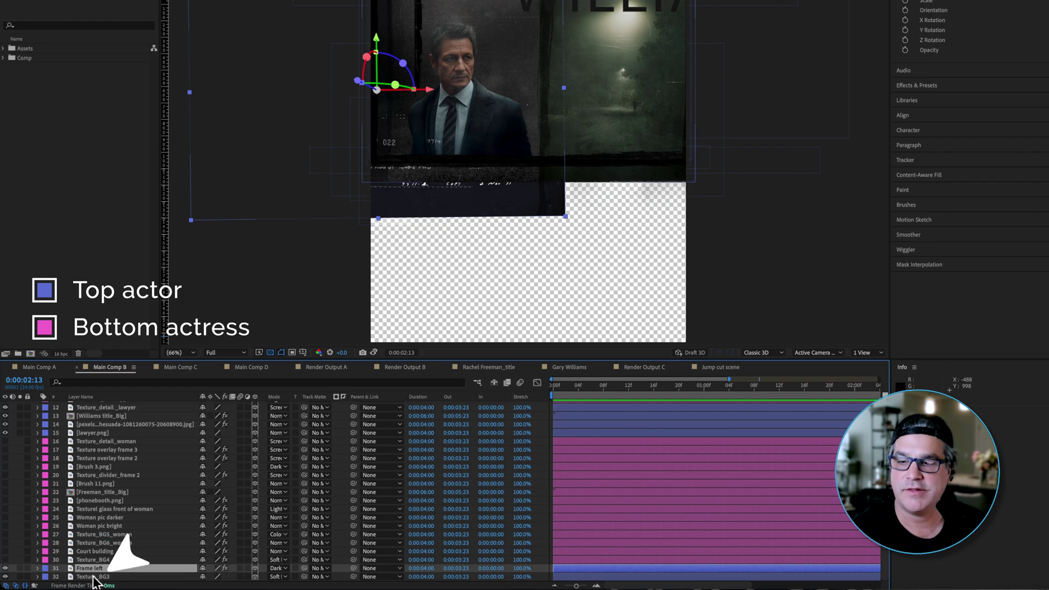
click(93, 577)
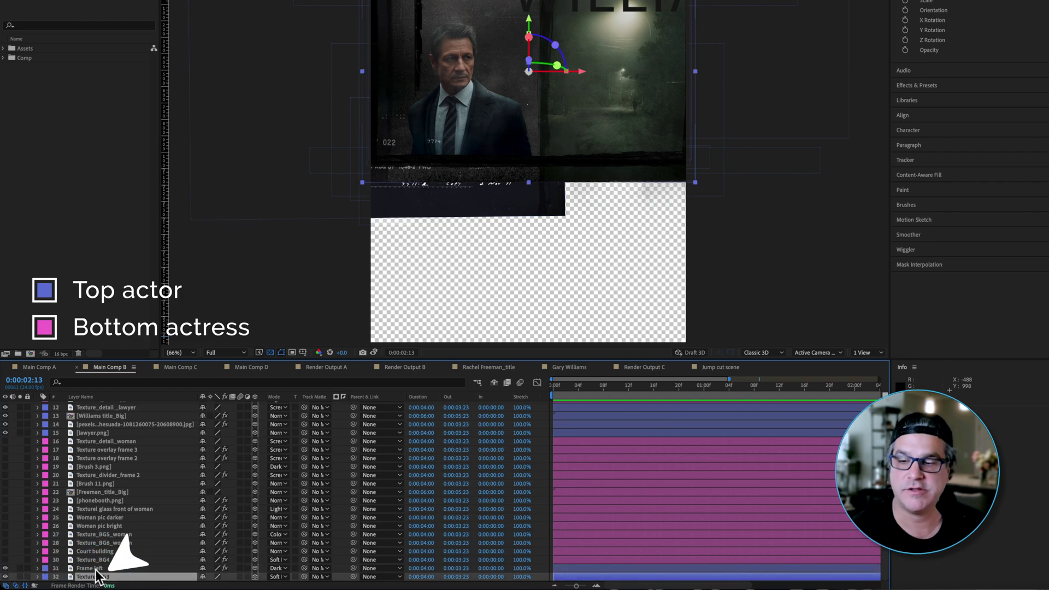
click(93, 560)
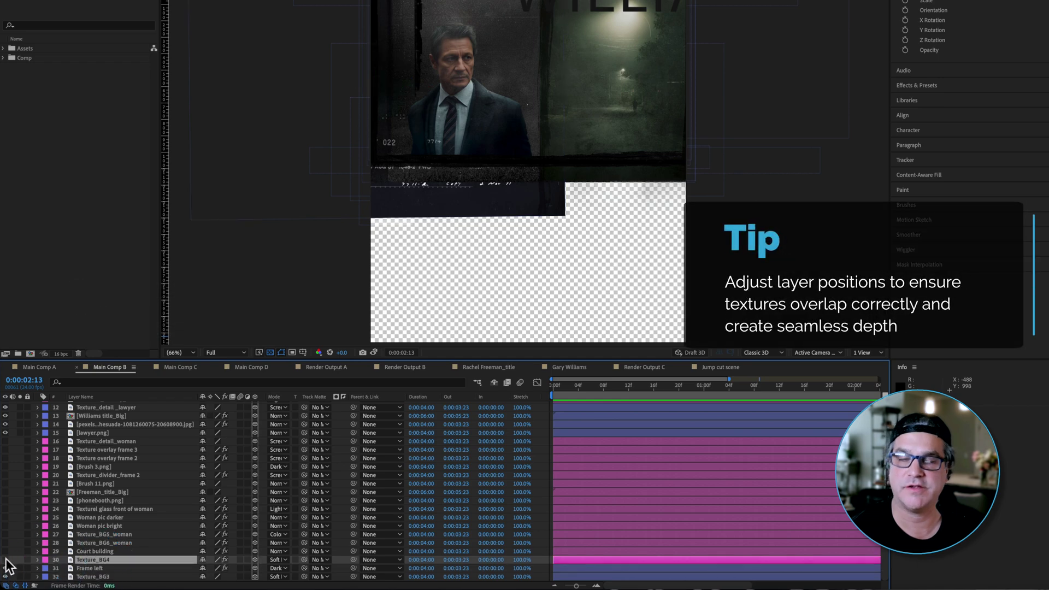
click(5, 560)
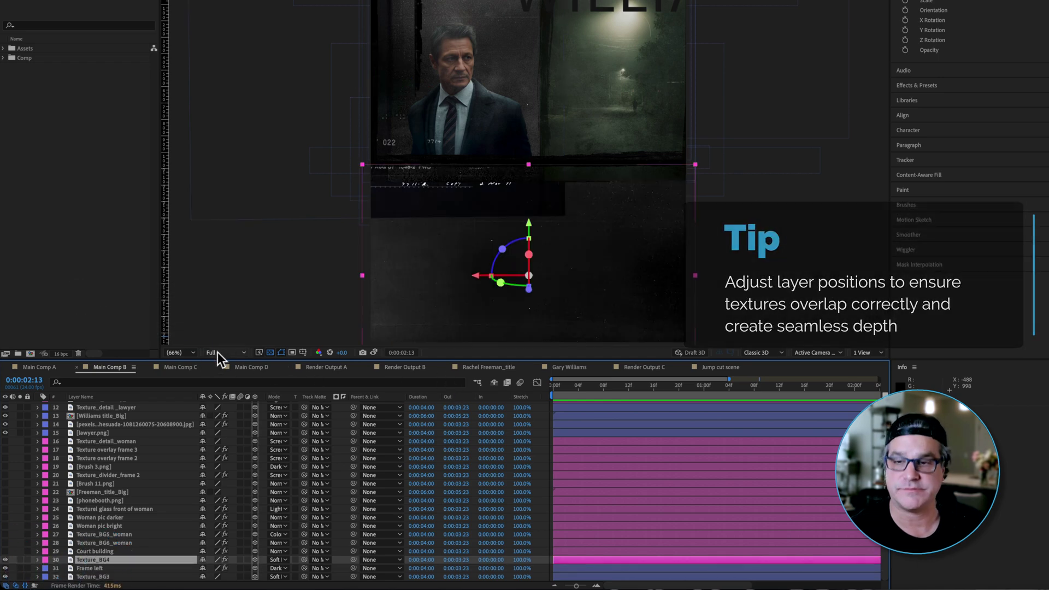
At 100% on the lower panel, show the woman textures, both Woman pic layers, the glass and phonebooth.png.
click(189, 353)
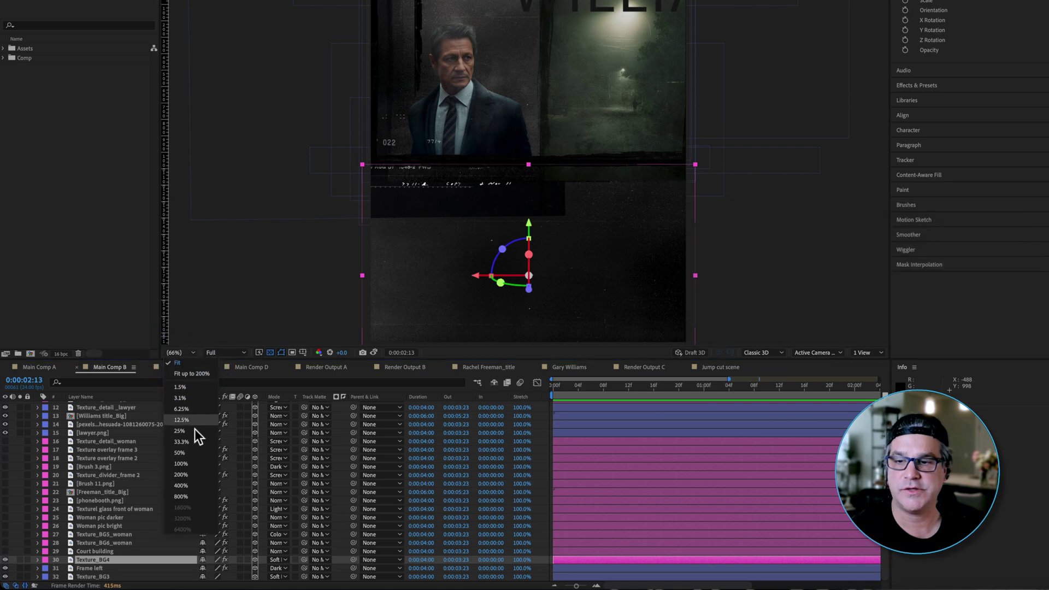
click(194, 464)
drag(433, 201, 422, 127)
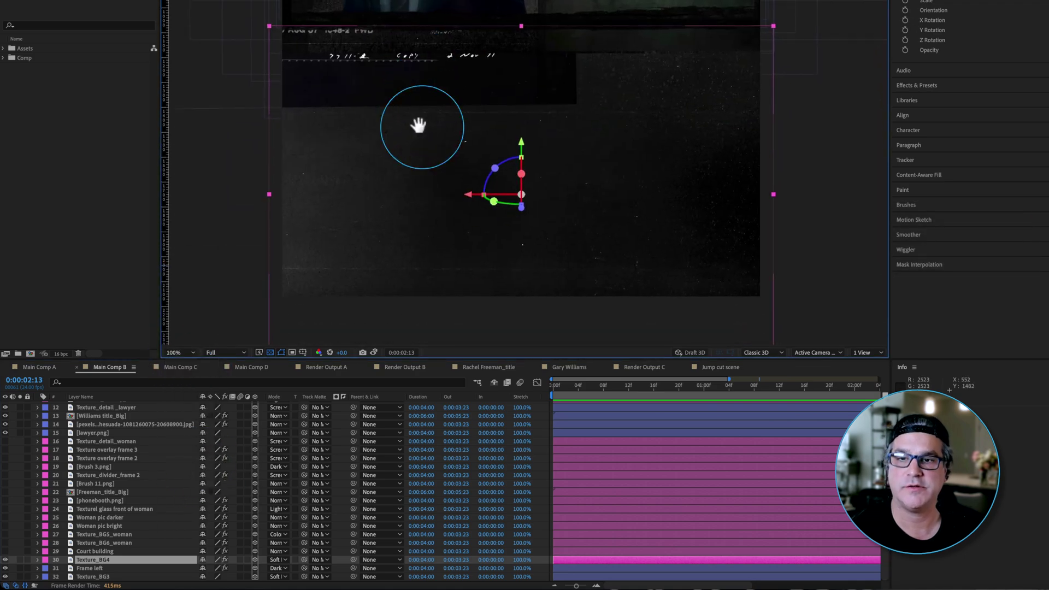
drag(403, 187, 412, 171)
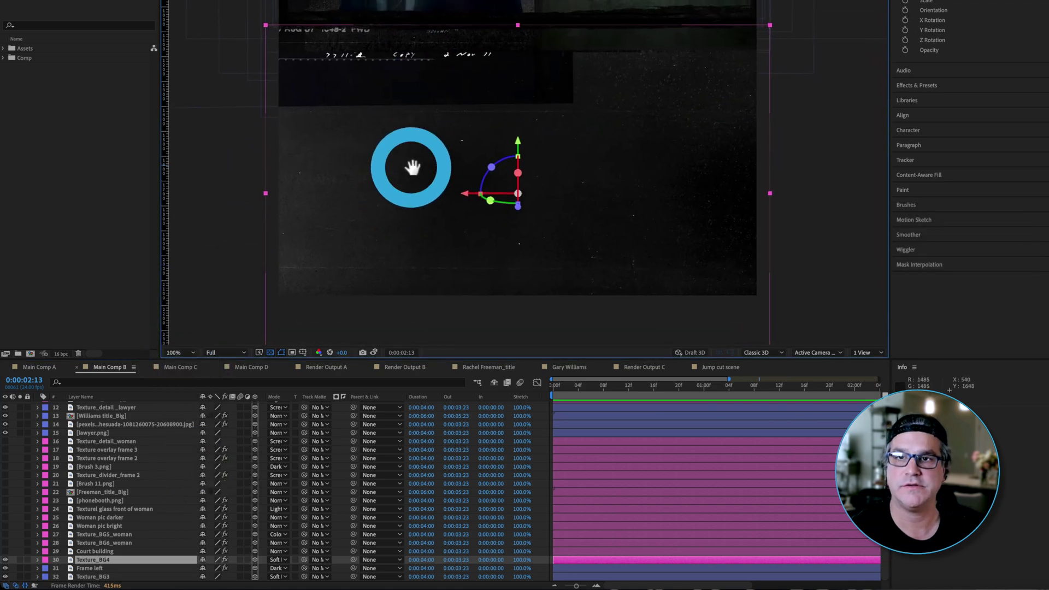
click(7, 557)
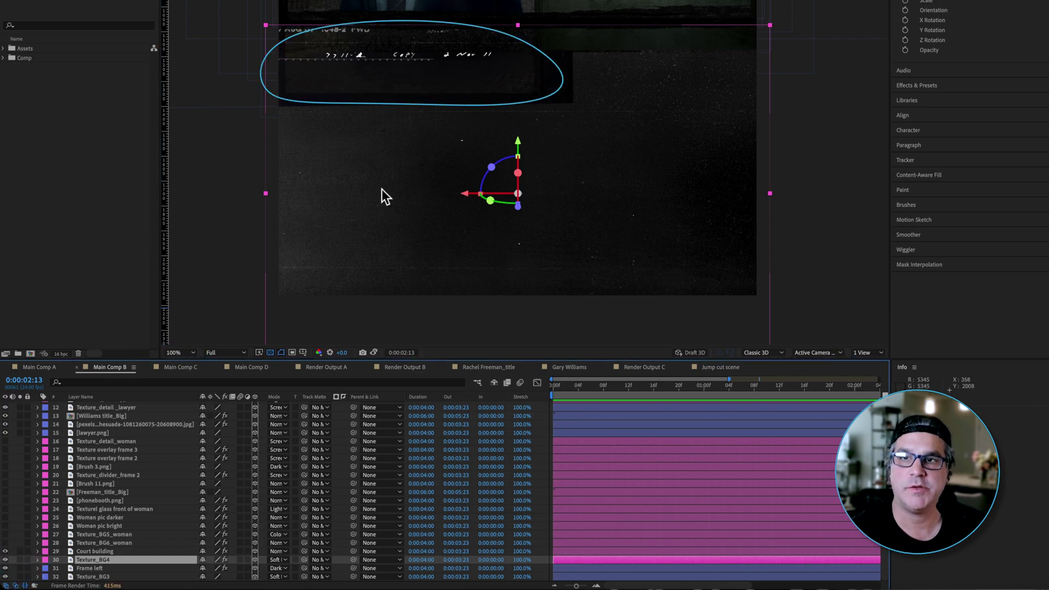
click(5, 543)
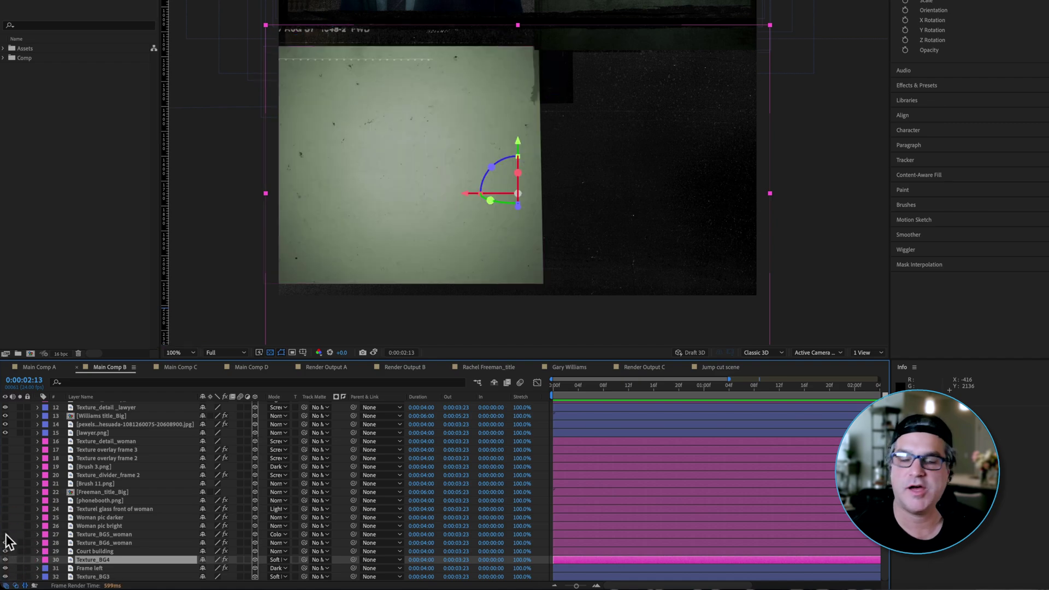
click(5, 534)
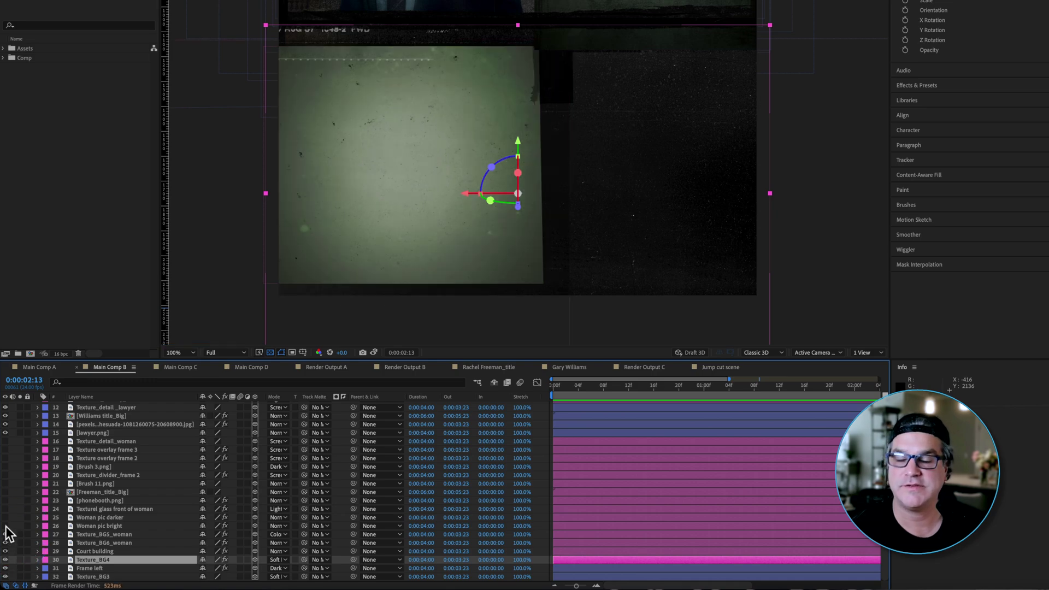
click(5, 525)
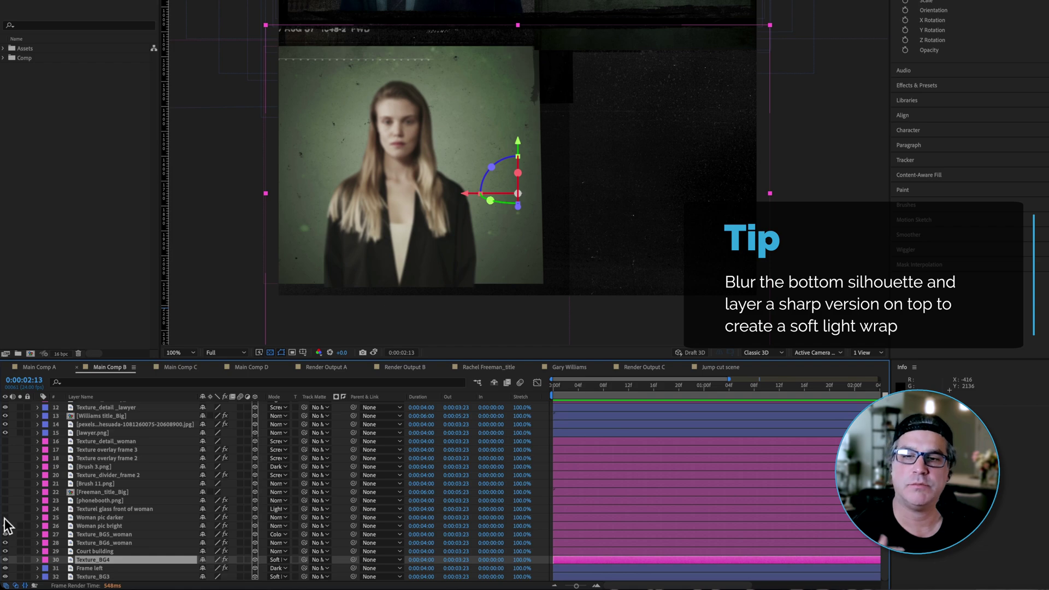
click(4, 518)
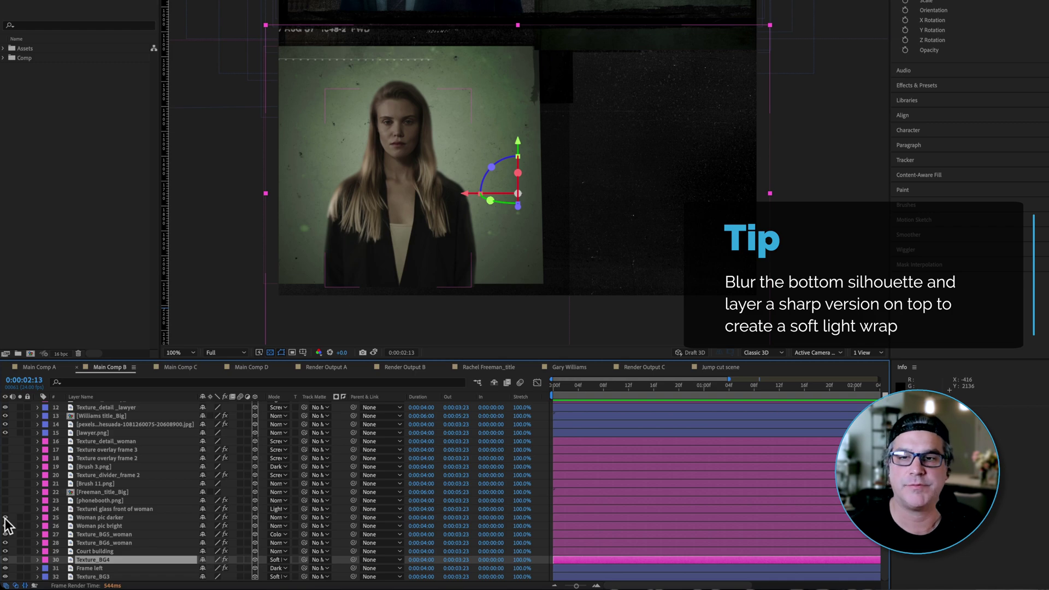
click(5, 509)
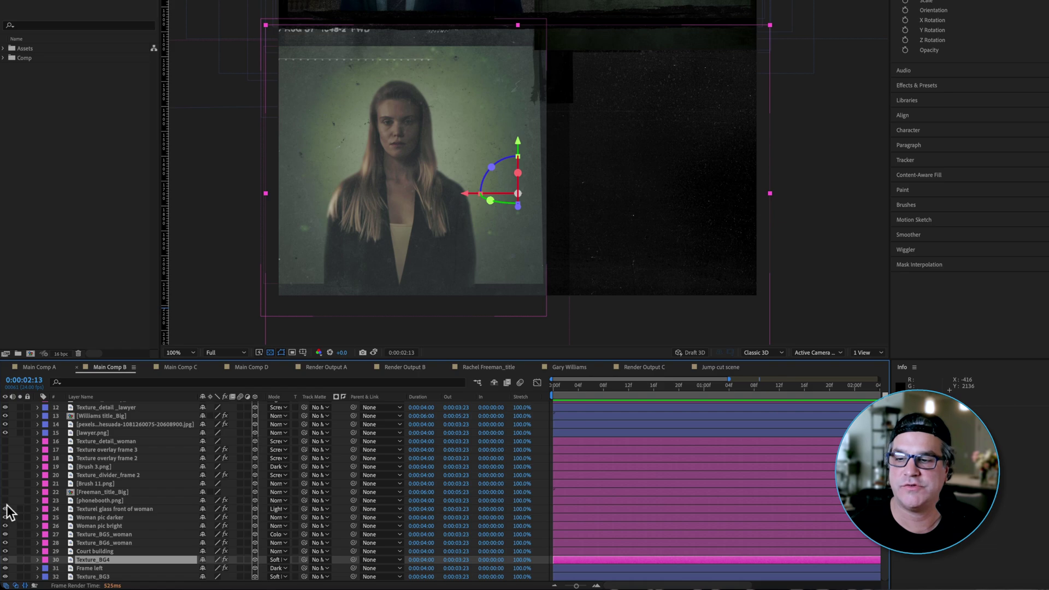
click(5, 500)
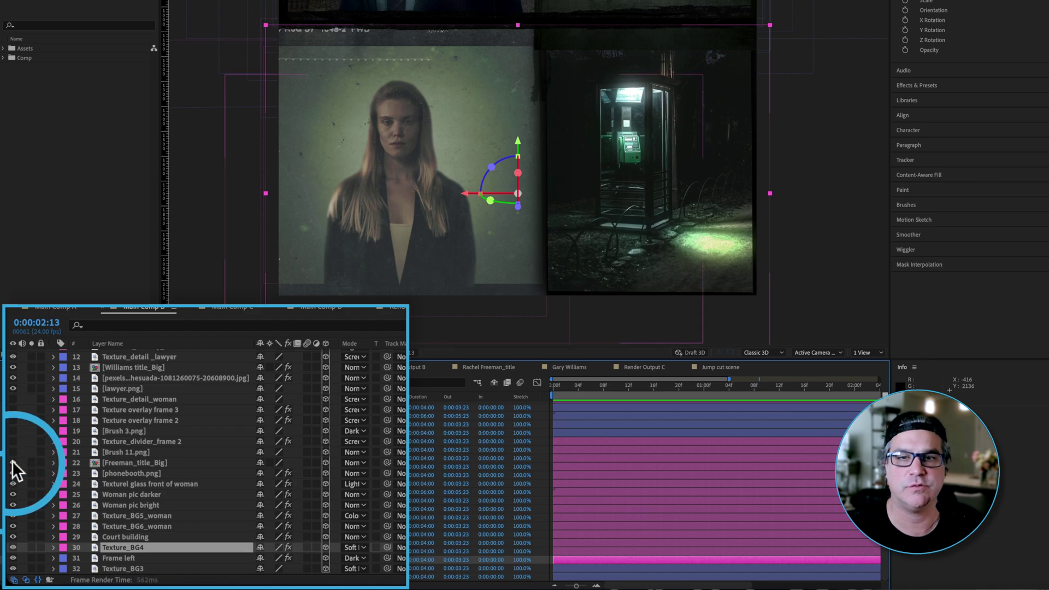
Show Freeman_title_Big, Brush 11.png, Texture_divider_frame_2, Brush 3.png and the overlay frame textures.
click(12, 462)
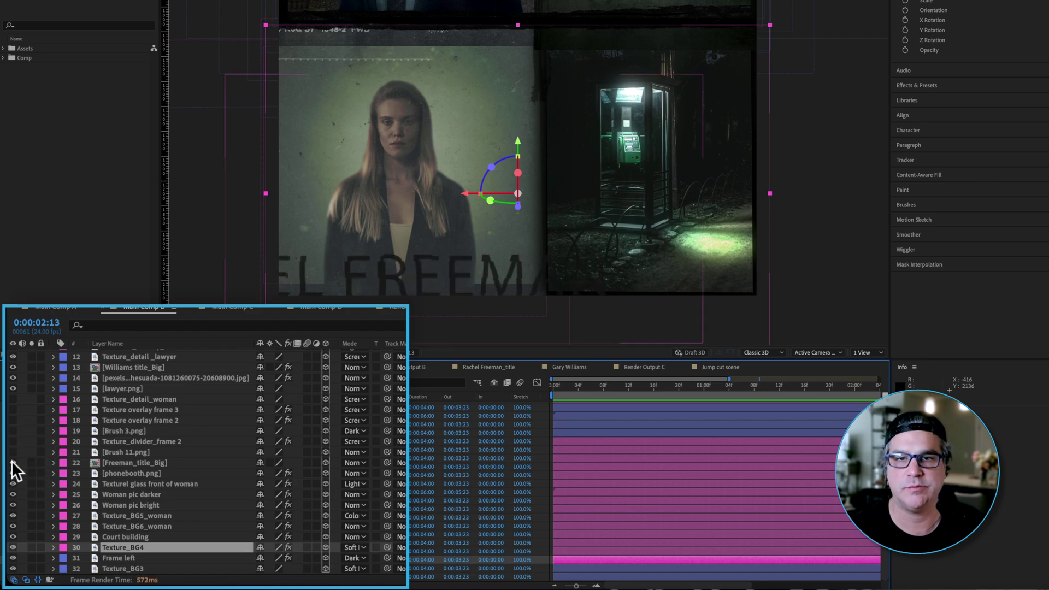
click(128, 463)
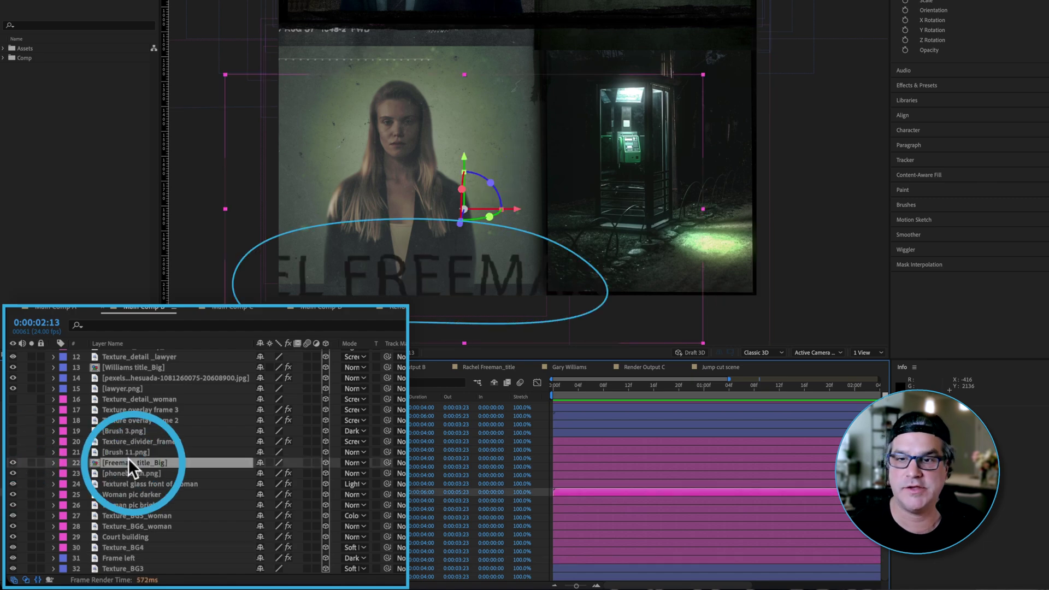
click(13, 452)
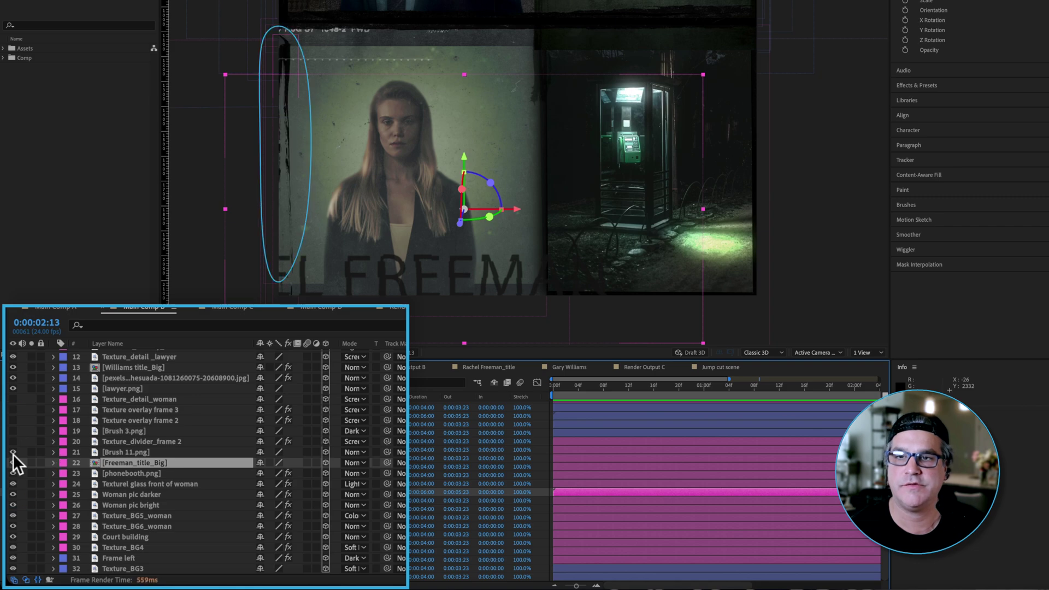
click(12, 441)
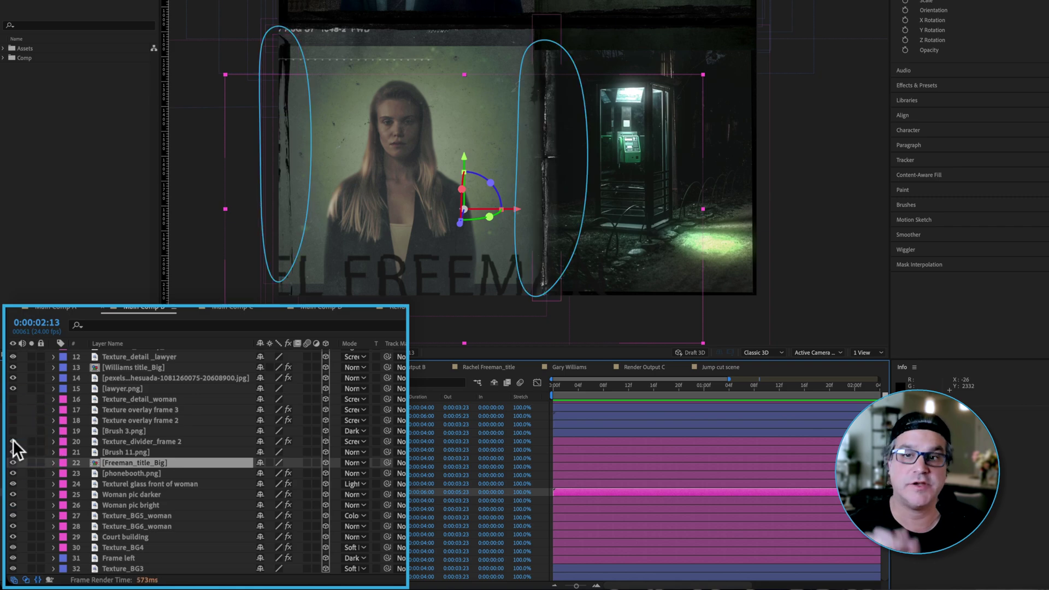
click(12, 431)
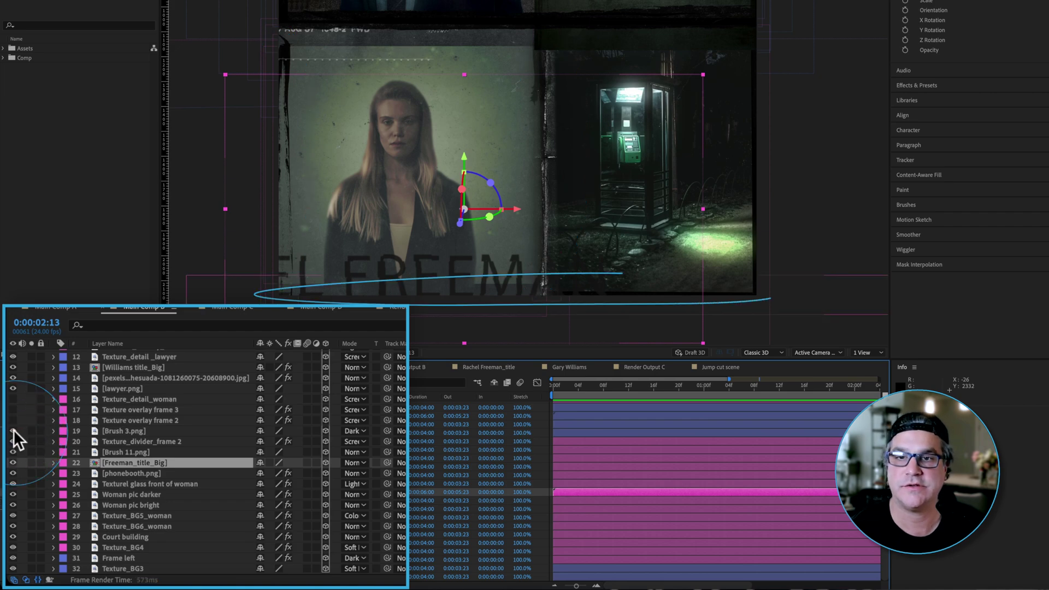
click(13, 420)
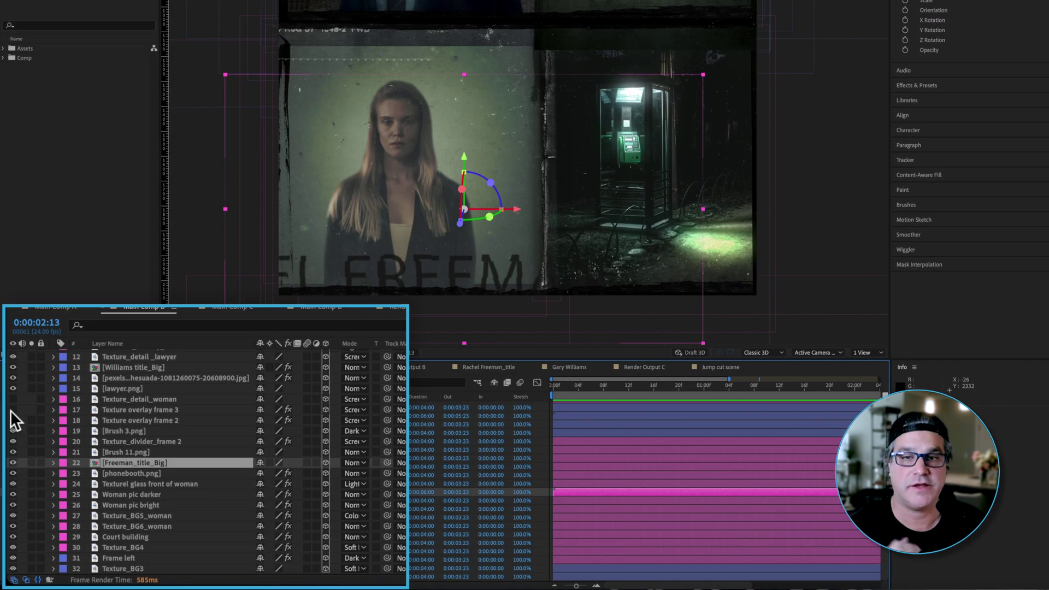
click(13, 410)
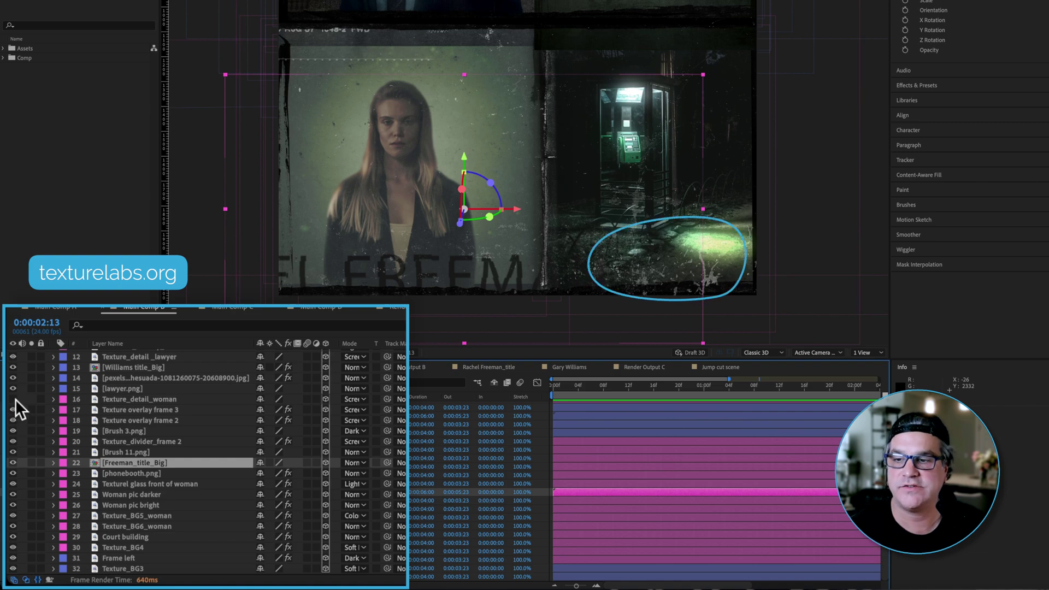
click(12, 400)
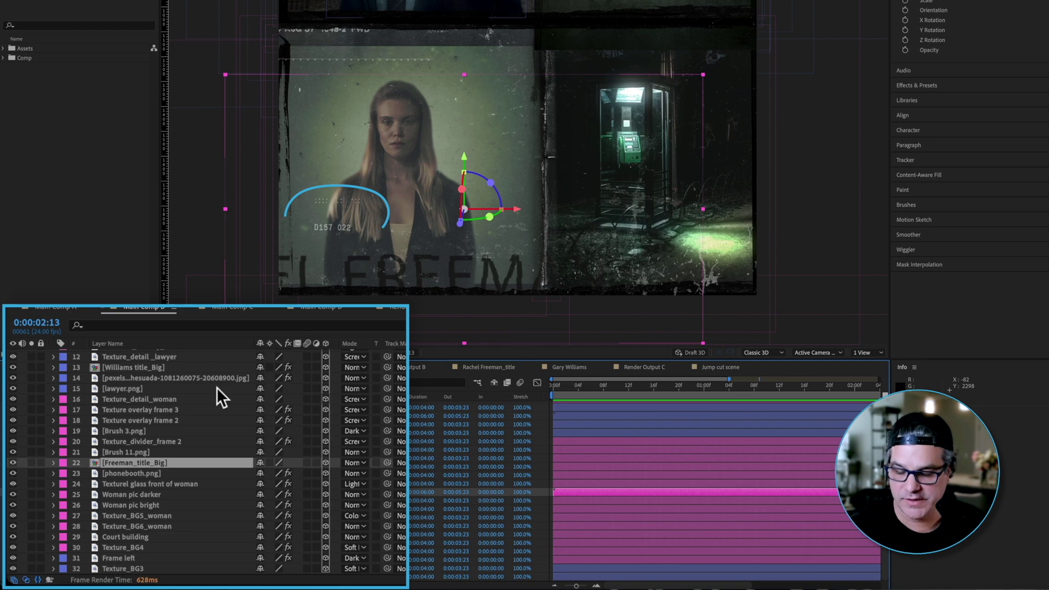
Turn on the Texturela_overlay_frame2 texture frame around the woman panel.
scroll(172, 409, up, 2)
click(127, 384)
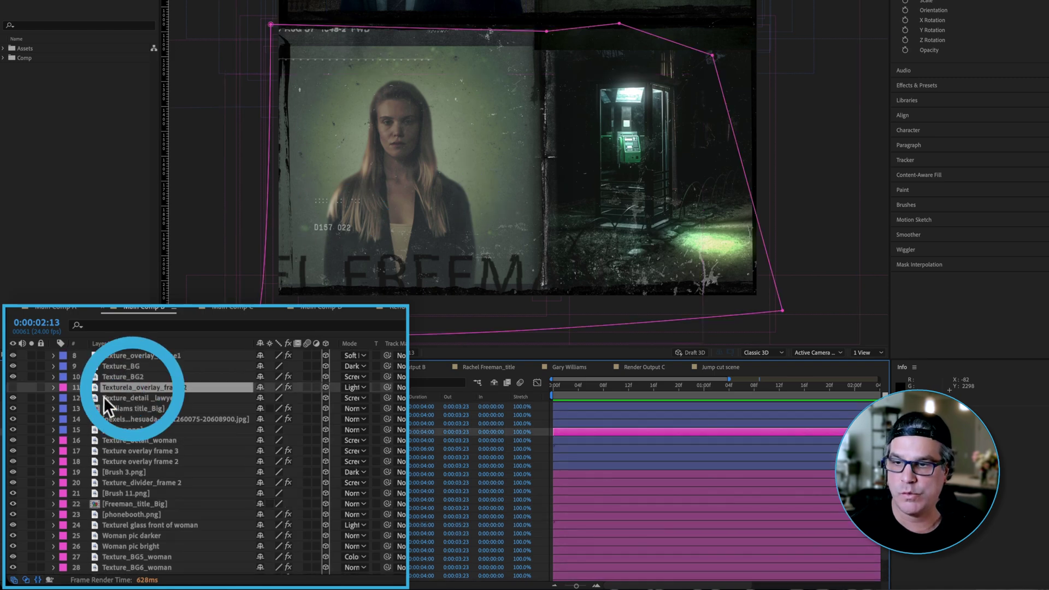
click(13, 387)
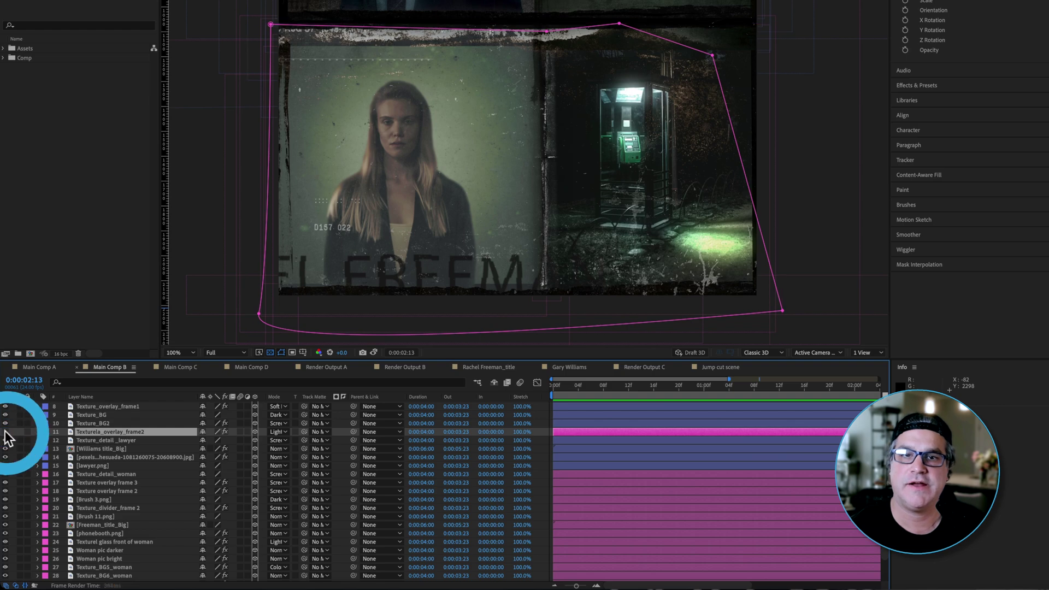
click(445, 175)
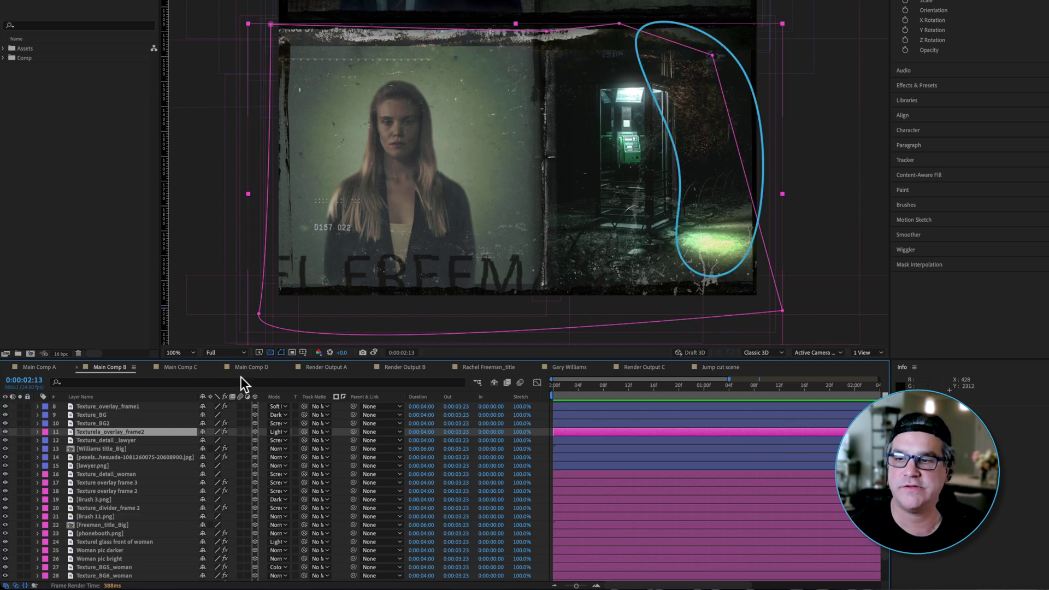
Zoom out to the whole composition, deselect all layers and switch to Main Comp C.
scroll(138, 454, up, 3)
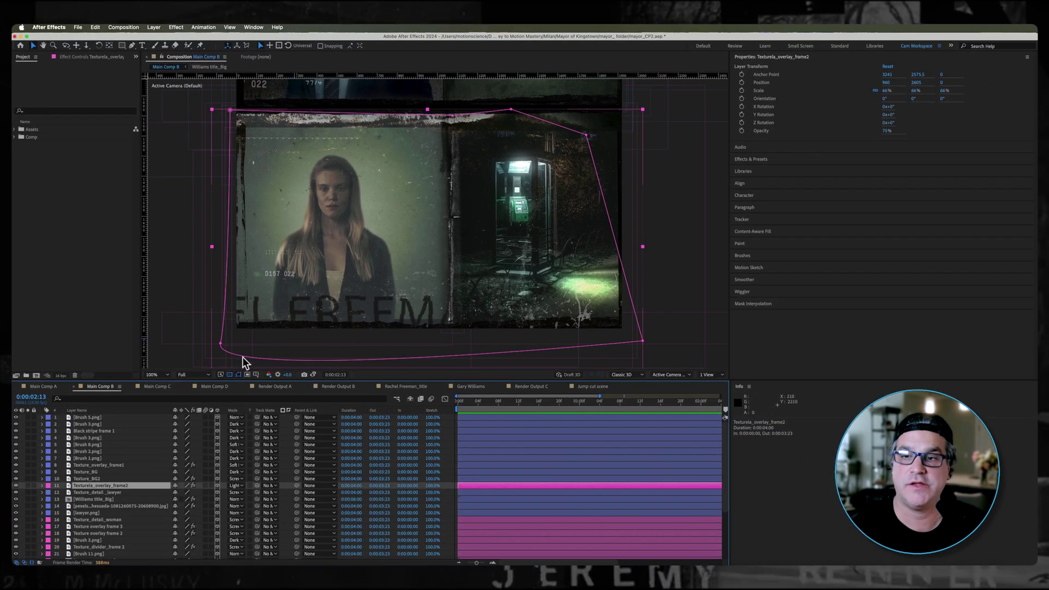
click(164, 375)
click(159, 384)
click(227, 307)
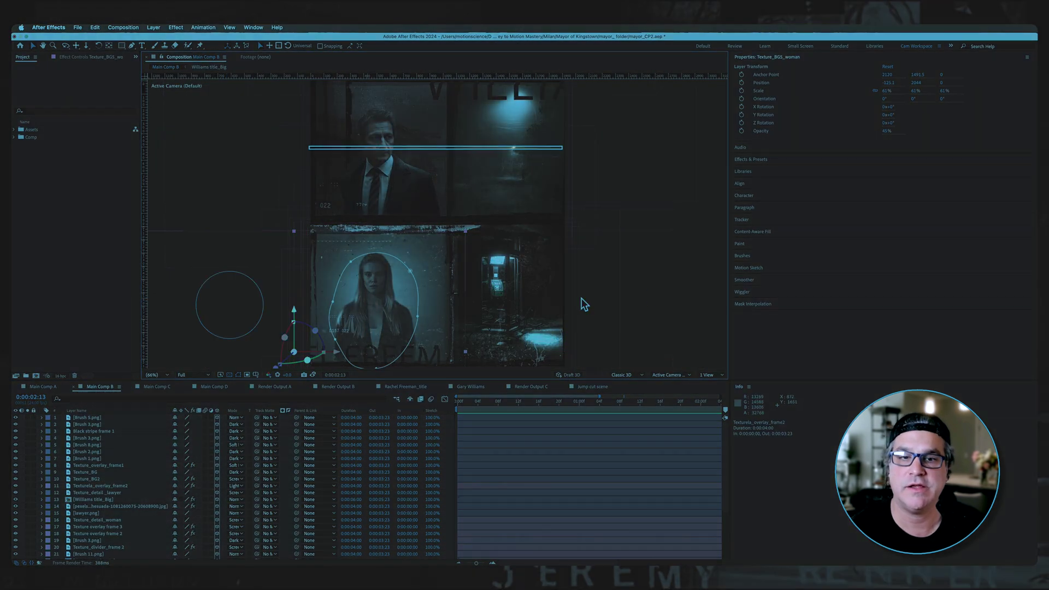
click(693, 288)
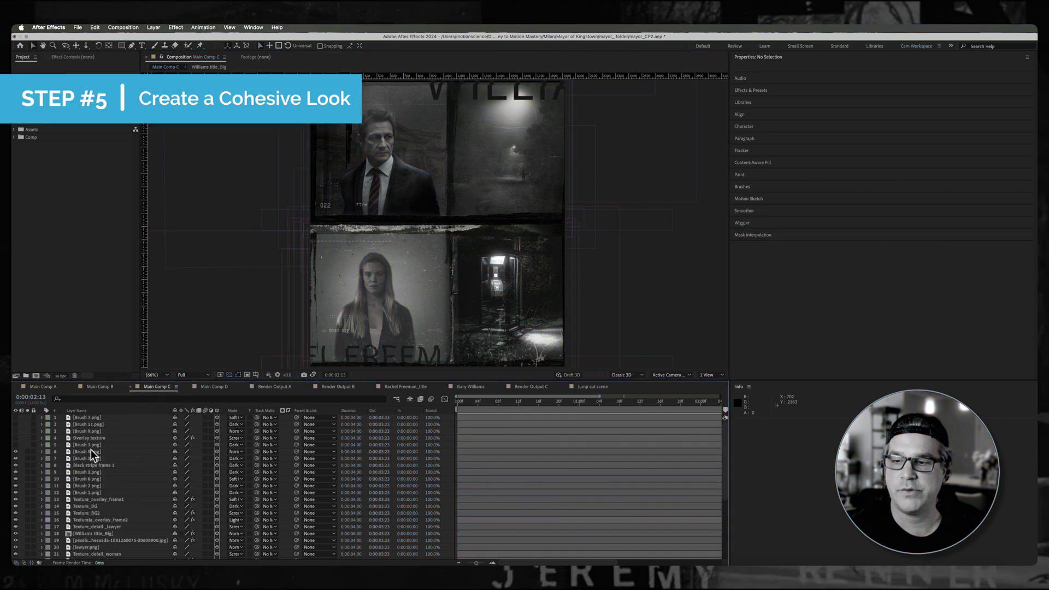
Show the Brush 3.png stroke on the poster's left edge, toggling it to compare.
scroll(91, 450, down, 4)
scroll(91, 449, up, 4)
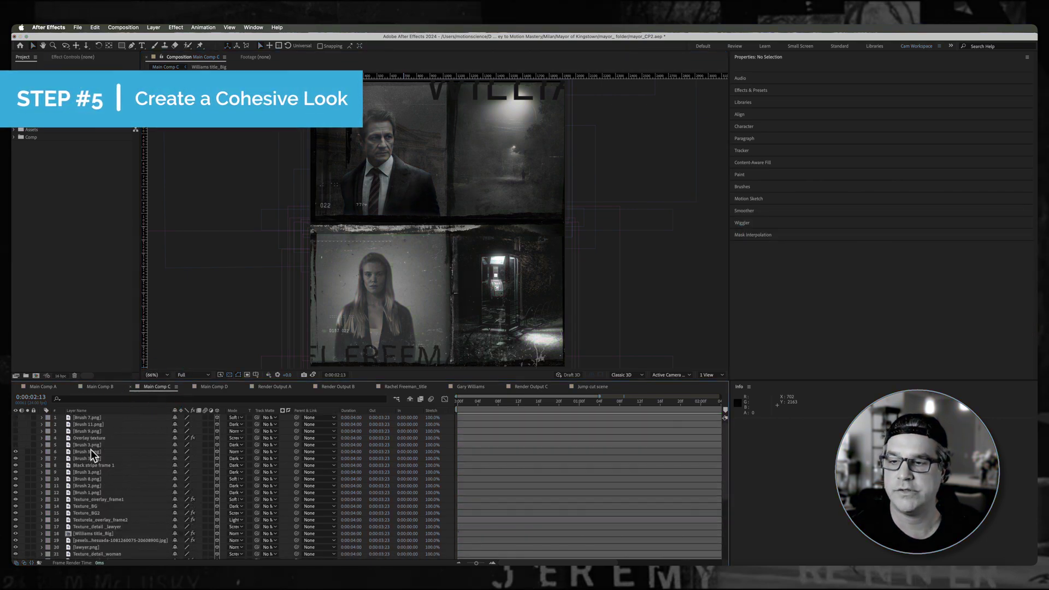
click(87, 446)
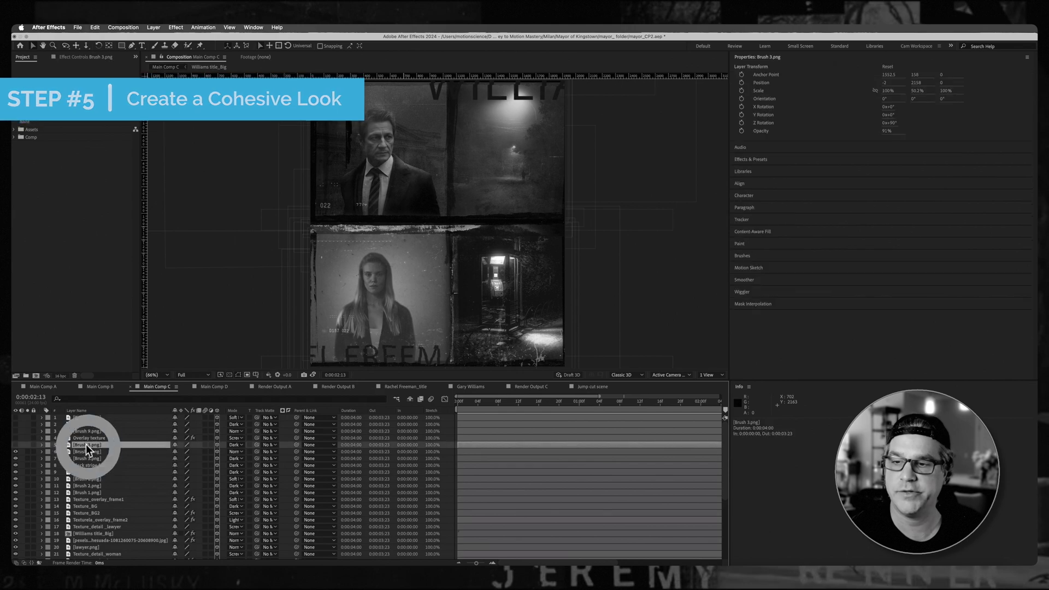
click(15, 445)
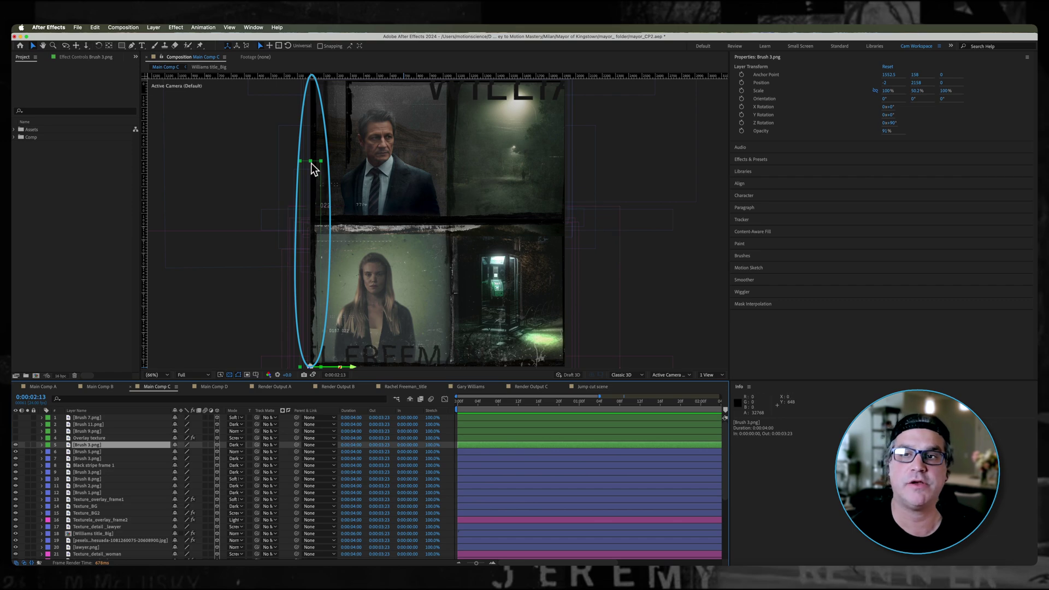
click(16, 445)
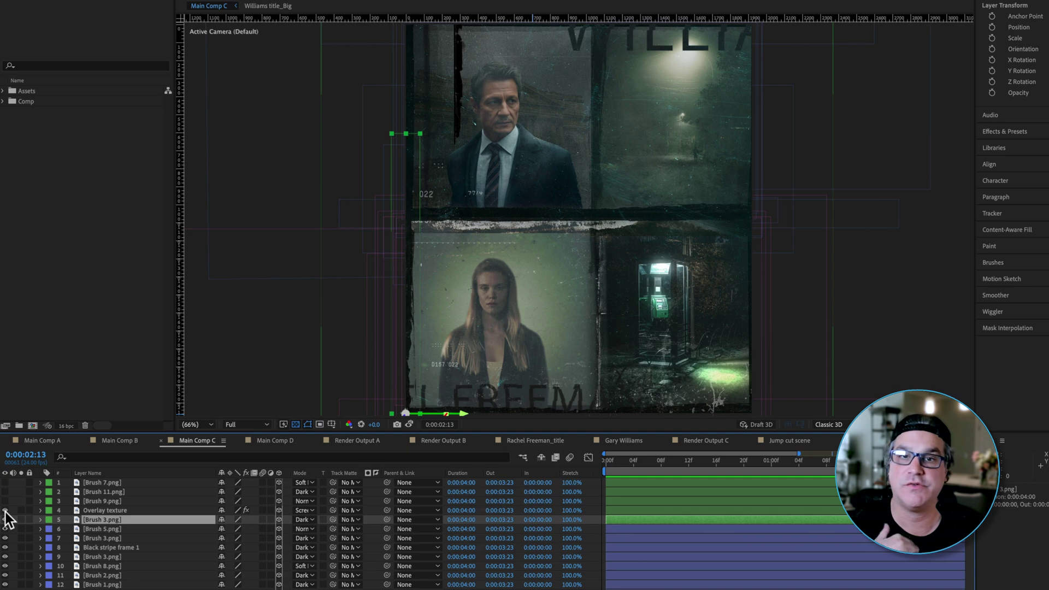
Toggle the Overlay texture layer repeatedly to compare the poster with and without it.
click(5, 510)
click(5, 510)
click(5, 511)
click(5, 510)
click(5, 511)
click(5, 510)
click(5, 511)
click(5, 509)
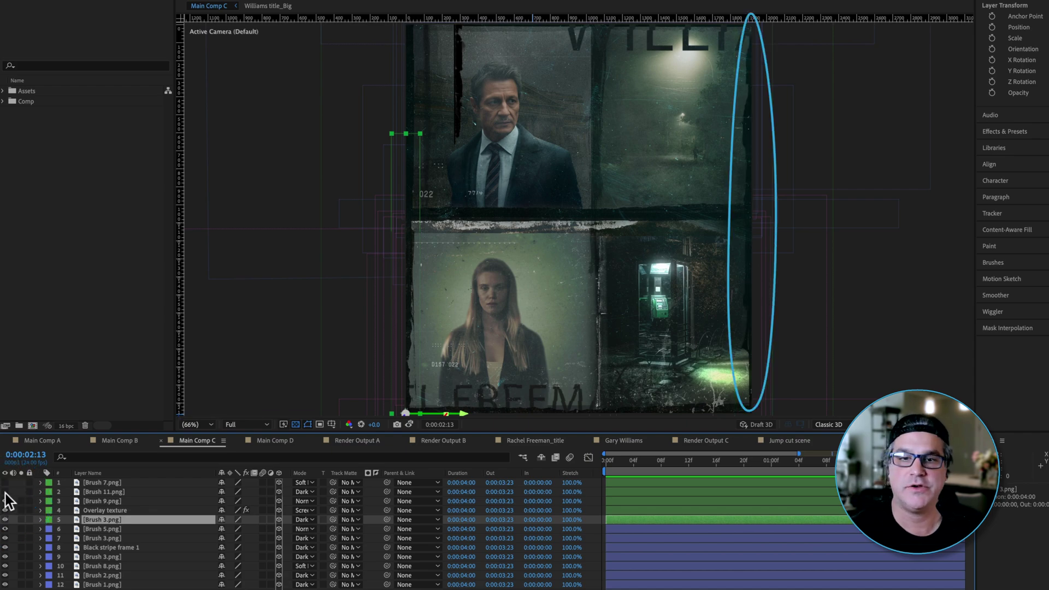
Show the Brush 11.png and Brush 7.png strokes, then open Main Comp D.
click(5, 491)
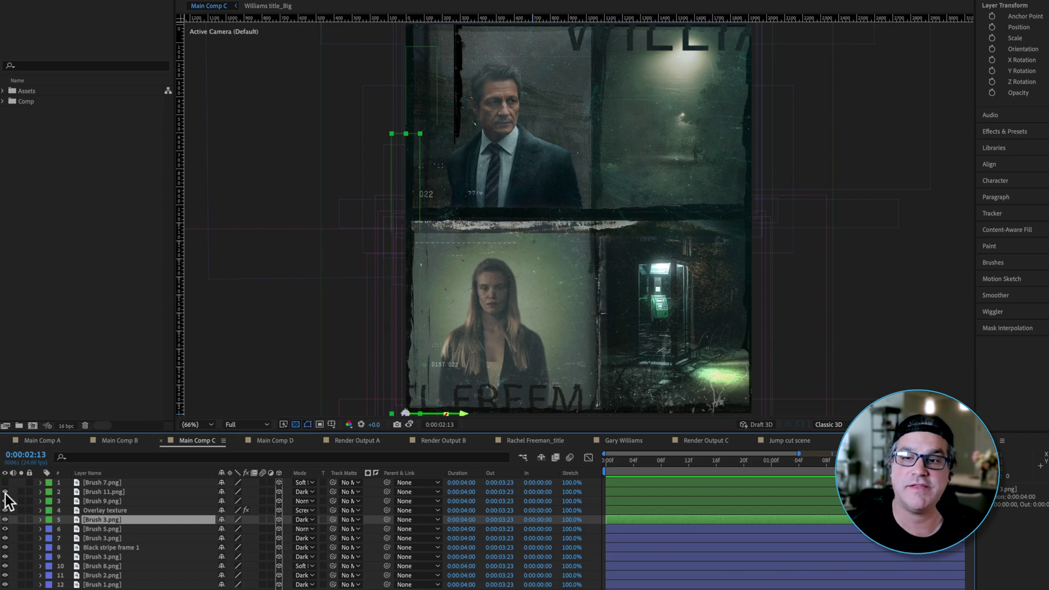
click(5, 483)
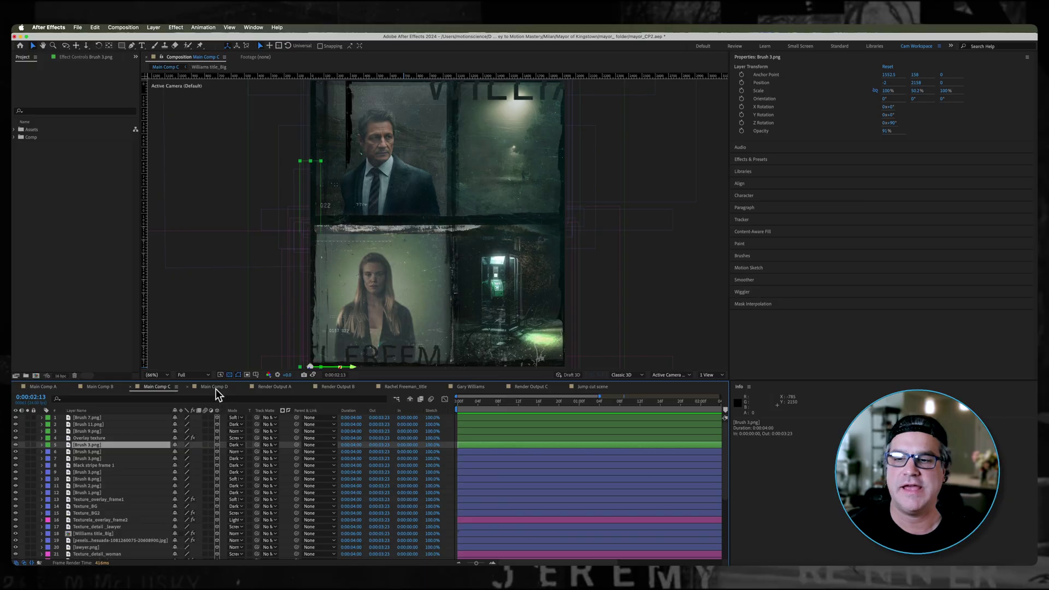
click(217, 390)
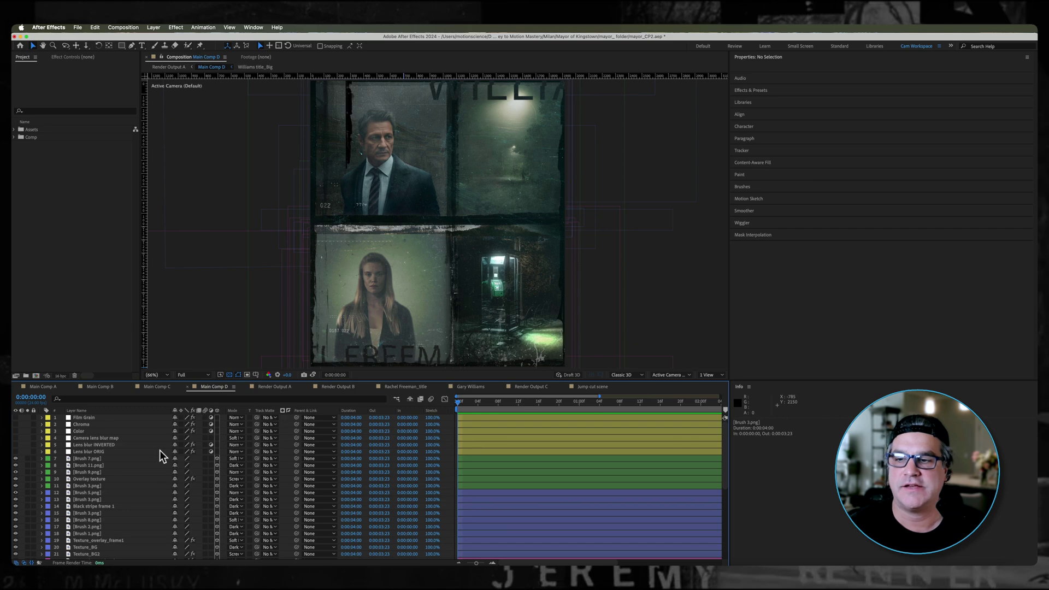
Glance at Render Output A, return to Main Comp D and turn on both lens blur layers.
click(89, 452)
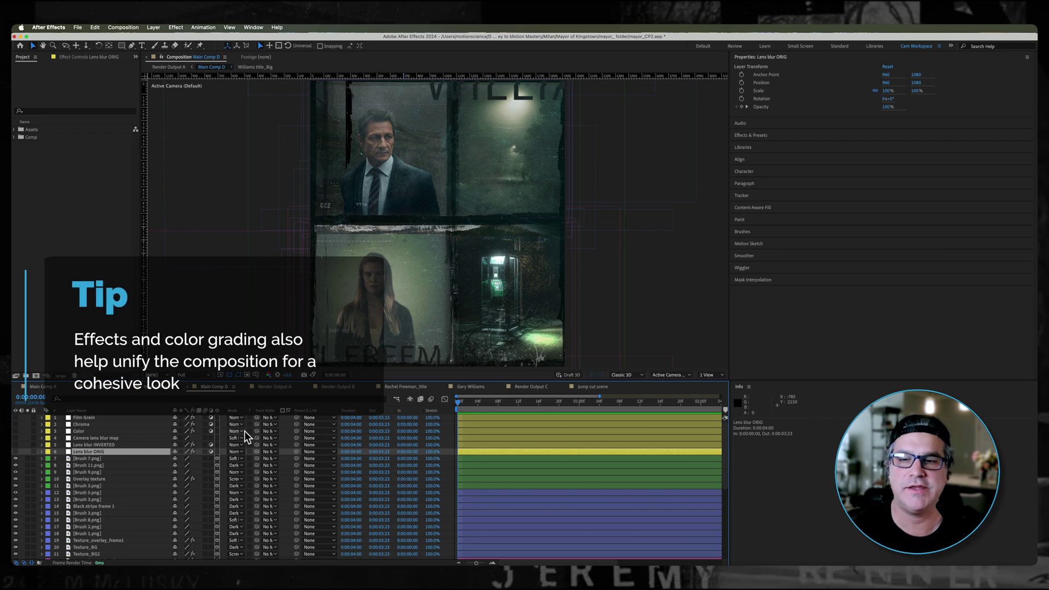
click(276, 388)
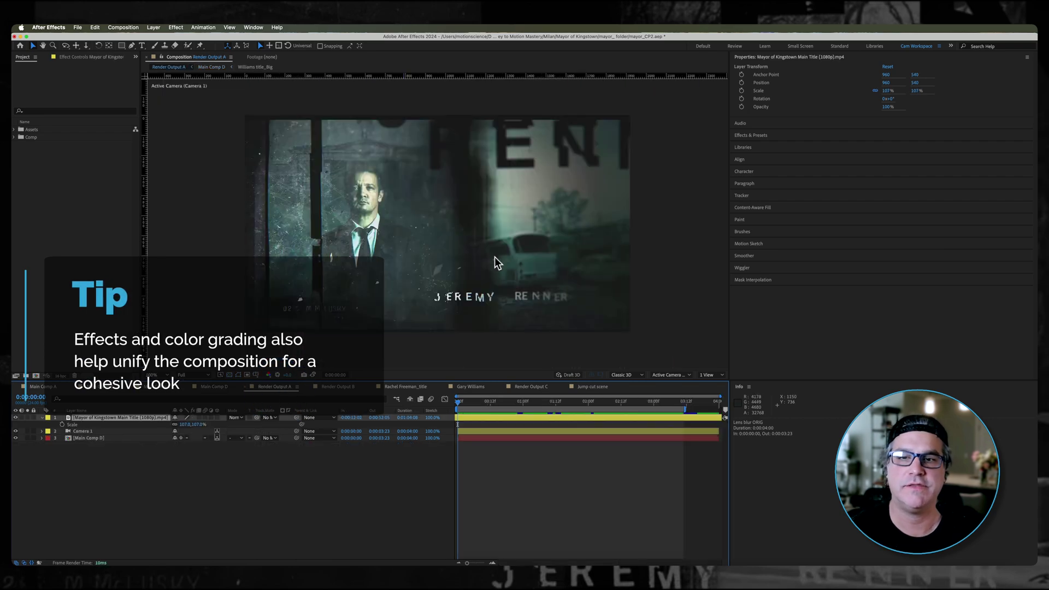
click(214, 386)
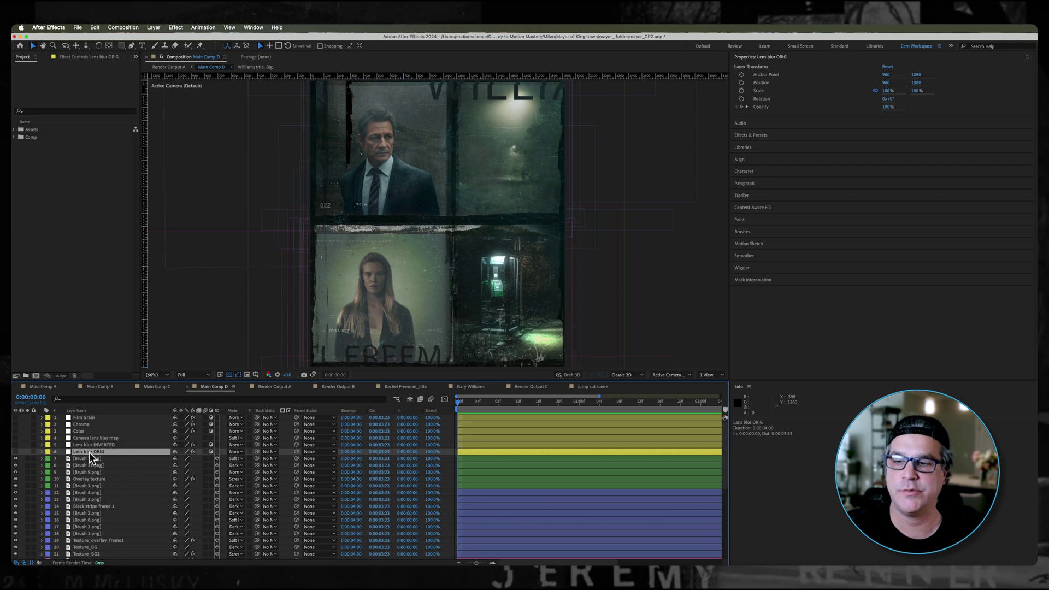
drag(16, 452, 16, 445)
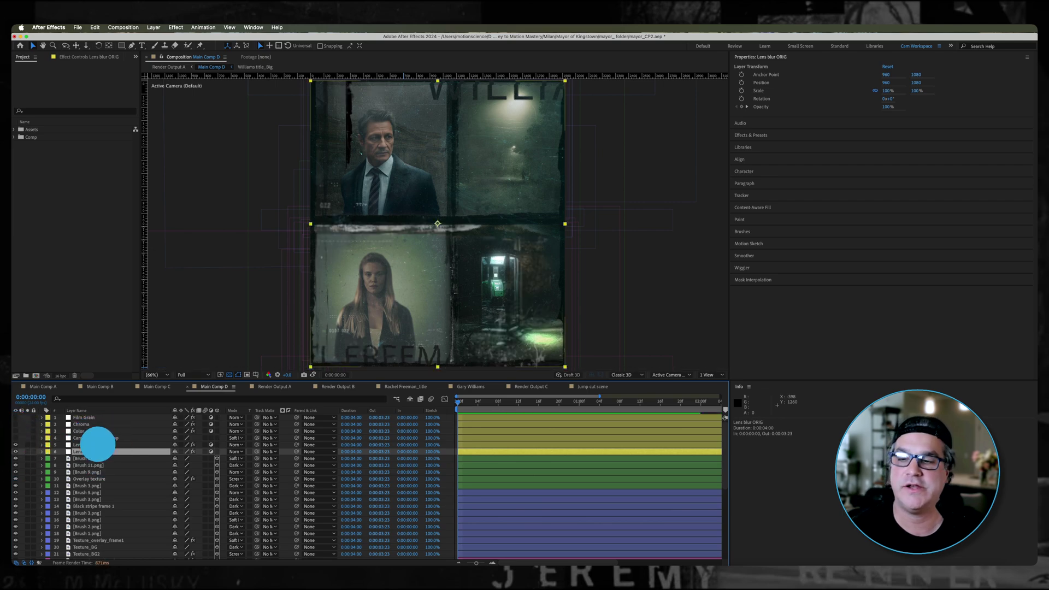
Check that Lens blur INVERTED's Camera Lens Blur uses the Camera lens blur map layer, then select that layer.
click(98, 445)
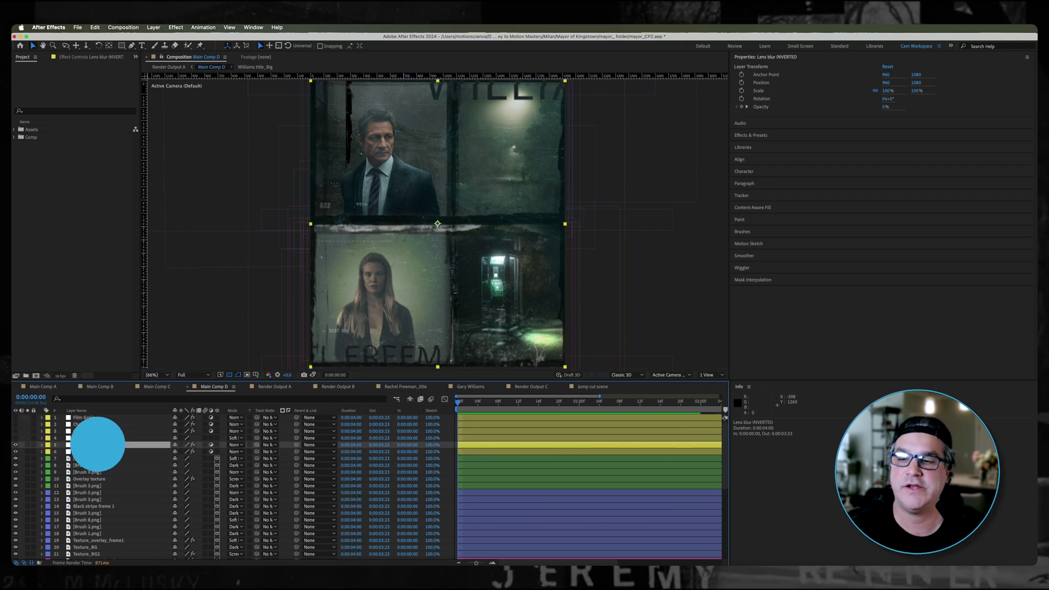
click(83, 59)
click(47, 74)
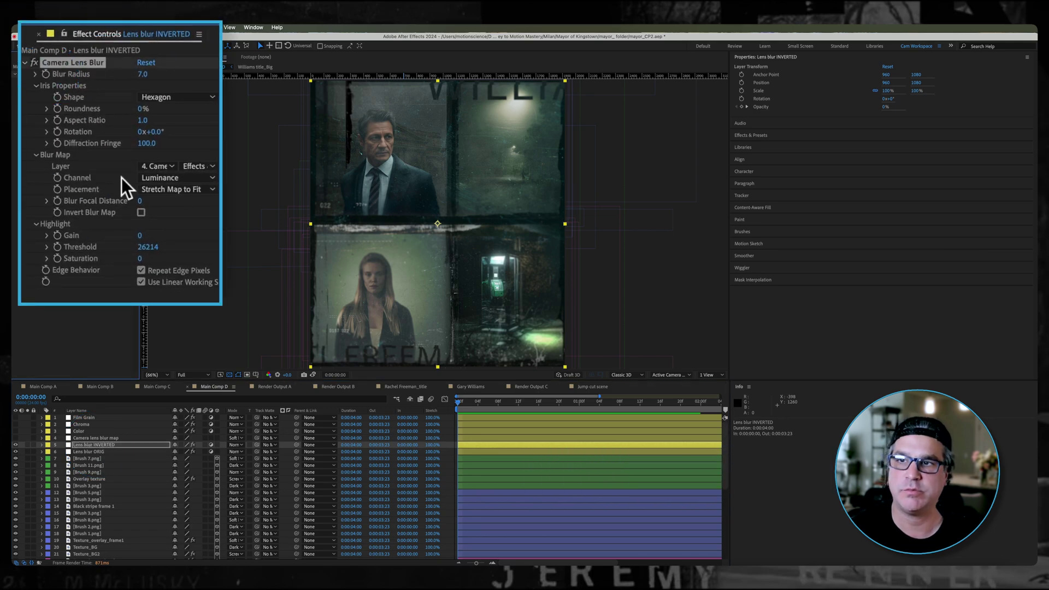
click(153, 167)
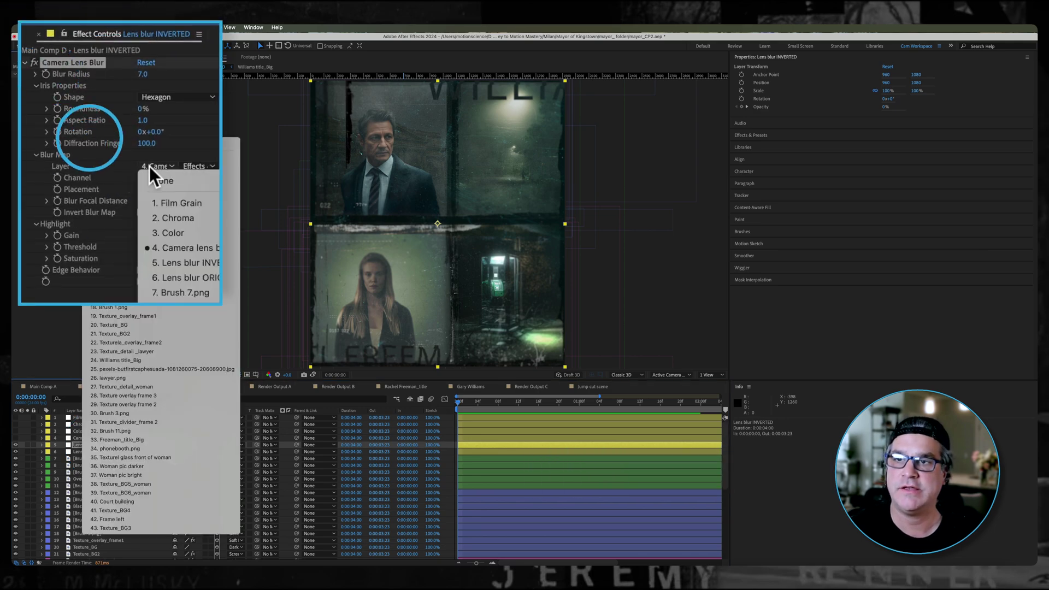
click(75, 266)
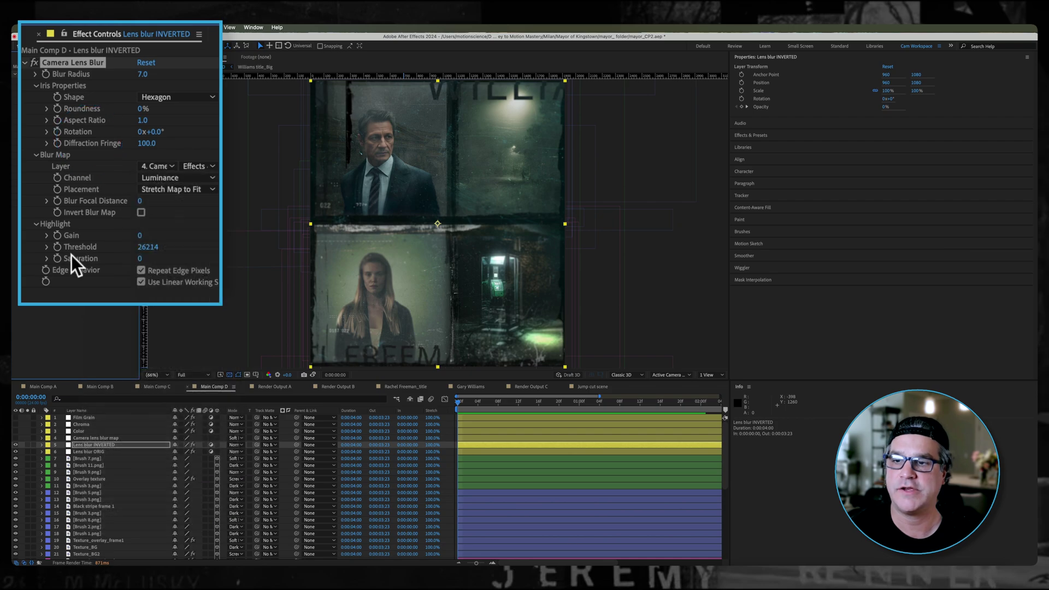
click(94, 437)
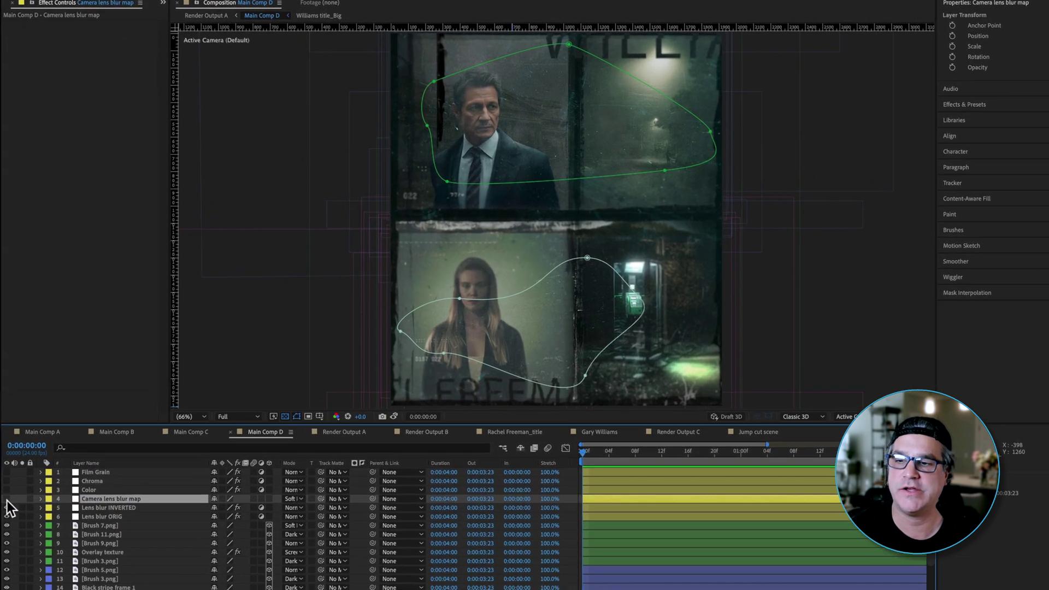
Inspect the Camera lens blur map's mask feathers, then hide and lock that layer.
click(6, 499)
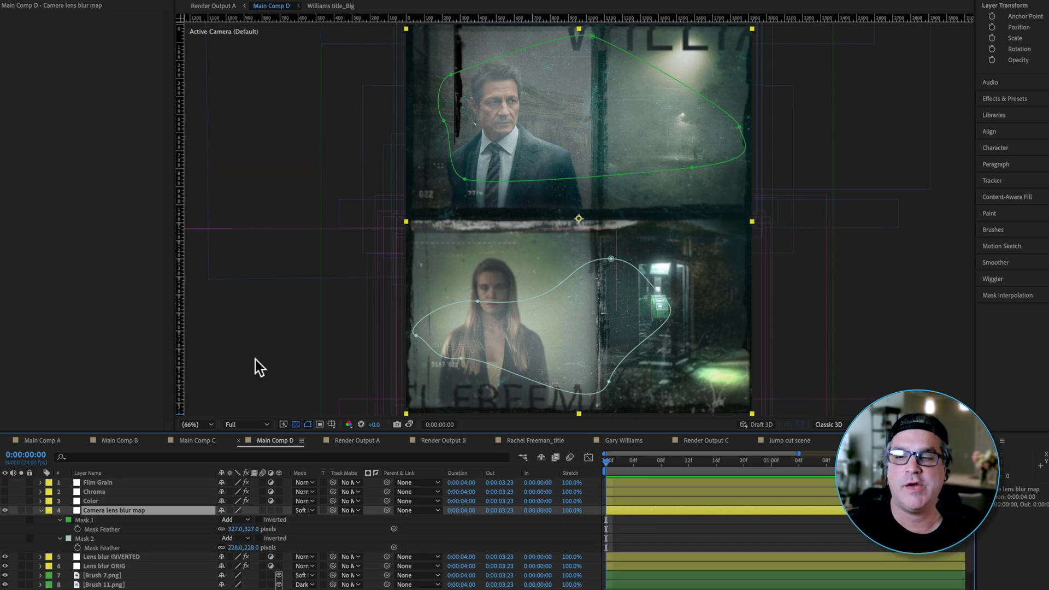
key(f)
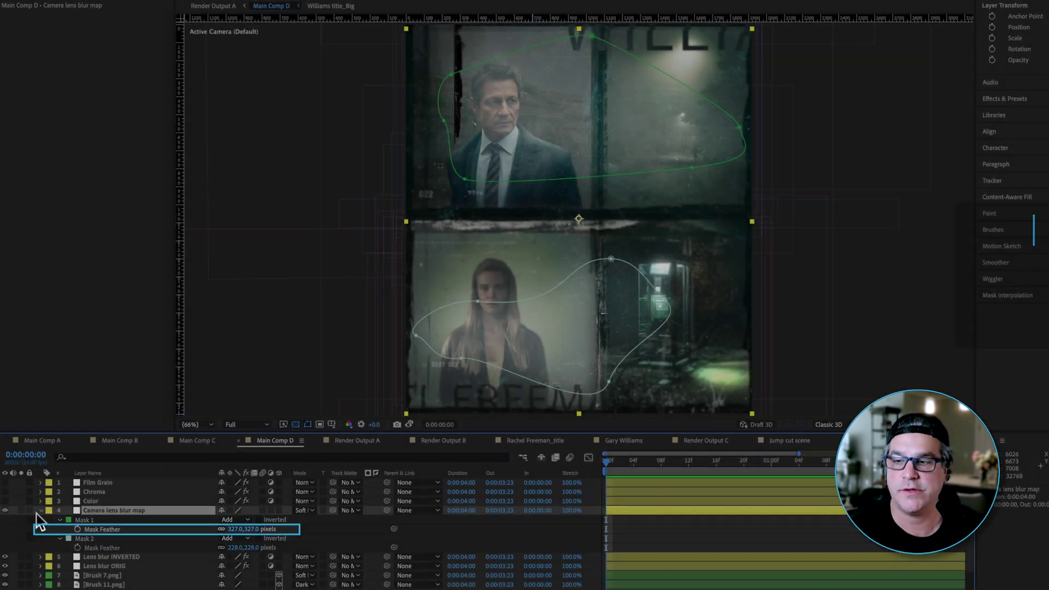
click(41, 511)
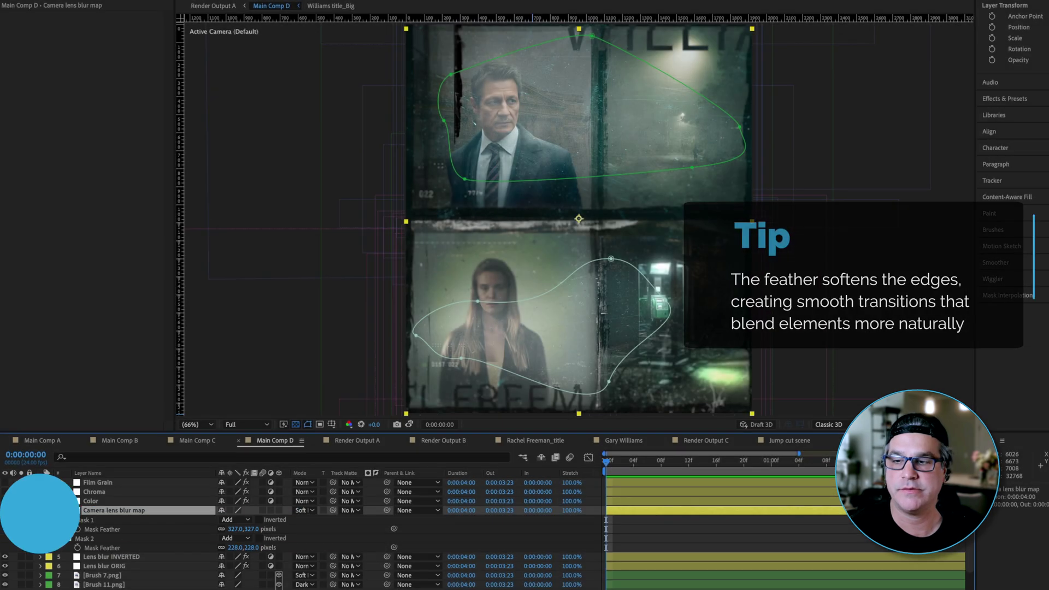
click(5, 511)
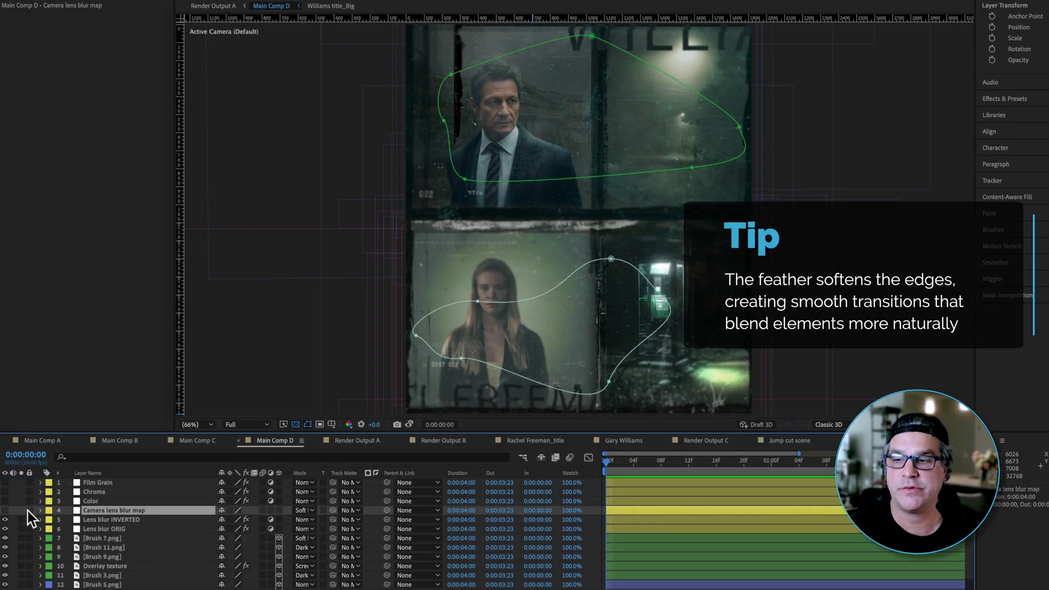
click(30, 510)
Compare Lens blur ORIG and INVERTED over the woman's face, ending with both layers on.
click(97, 521)
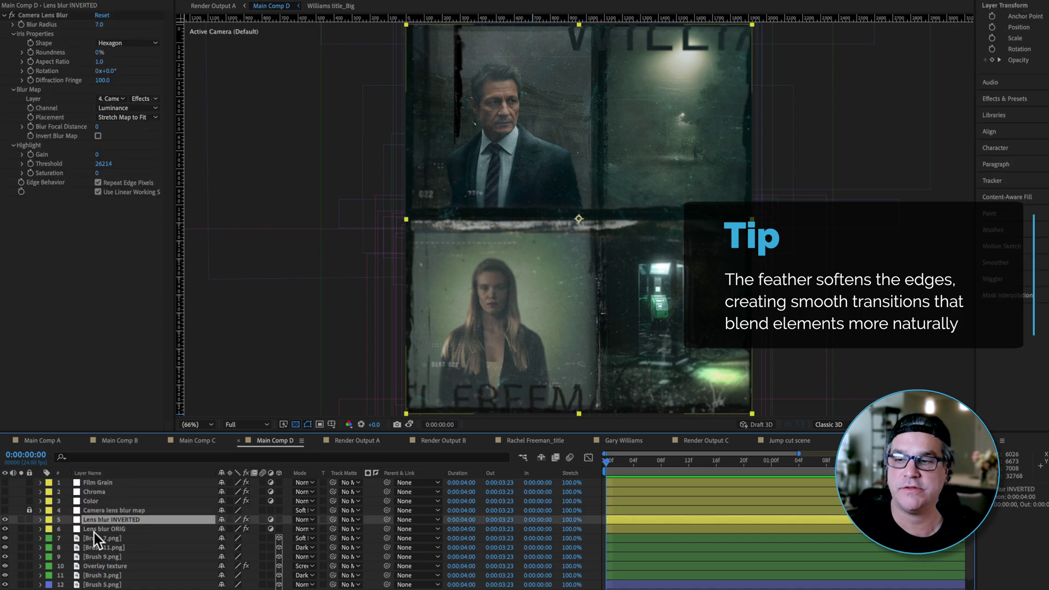
shift+click(89, 529)
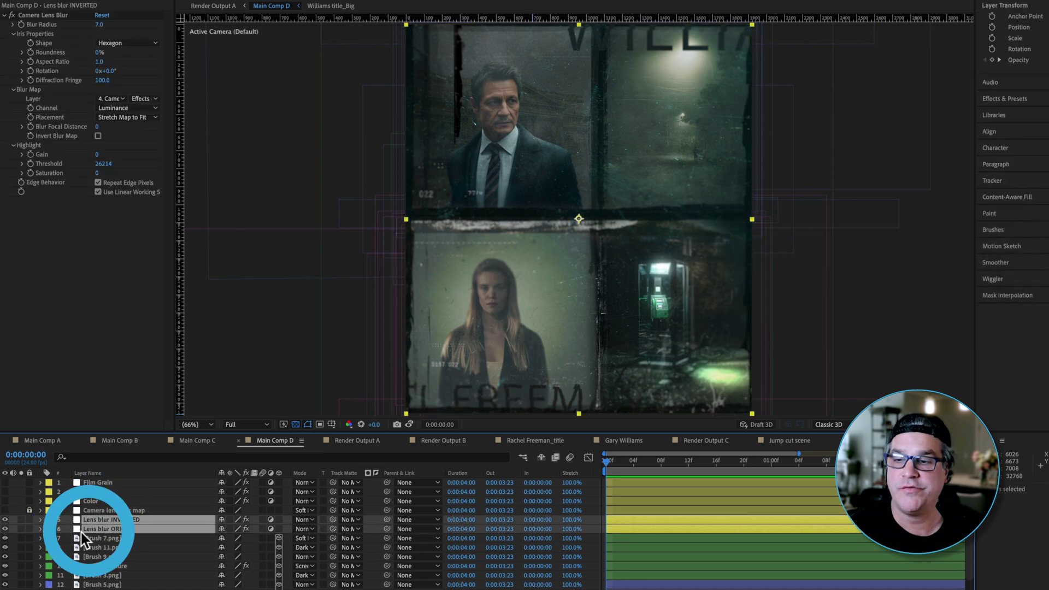
click(5, 529)
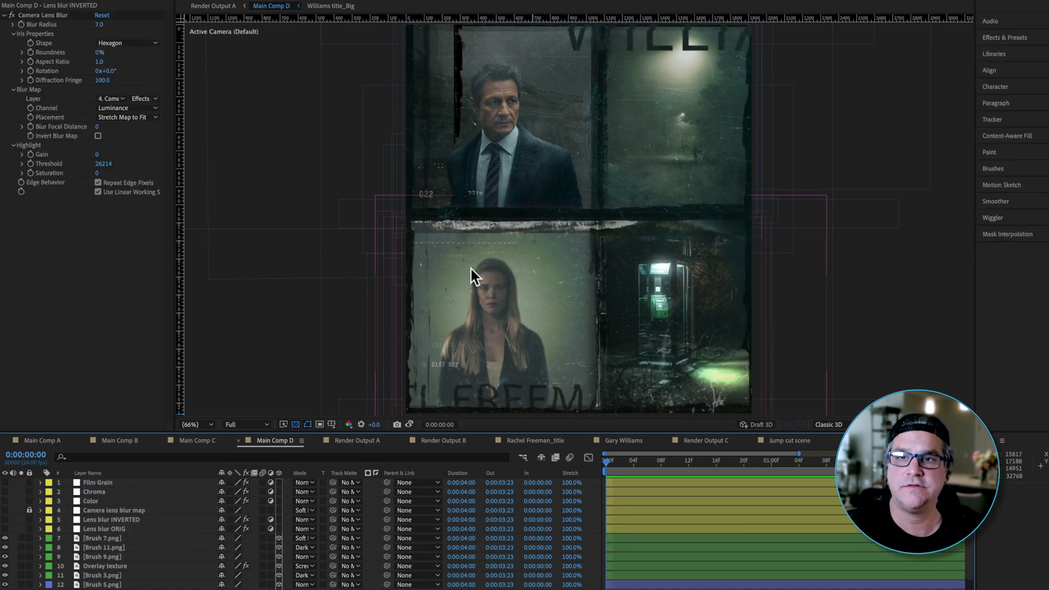
scroll(470, 270, down, 2)
scroll(470, 270, up, 4)
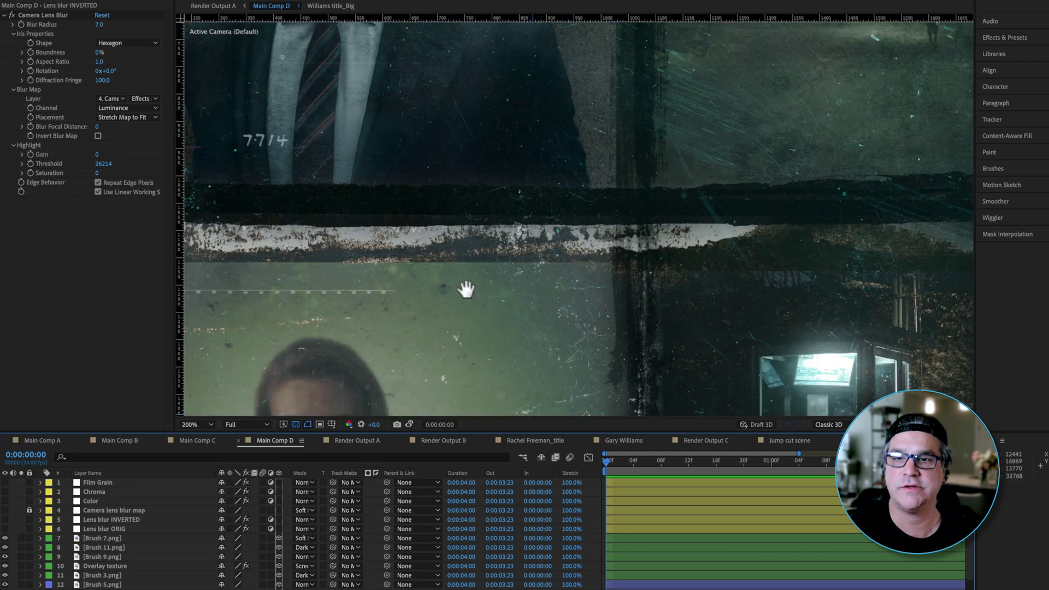
drag(469, 294, 609, 171)
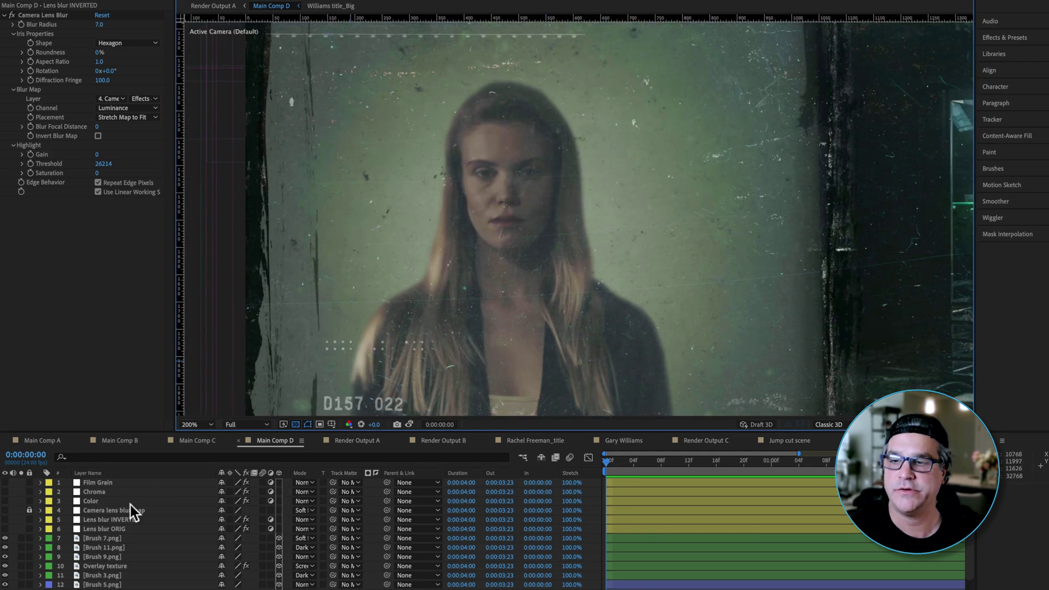
click(6, 529)
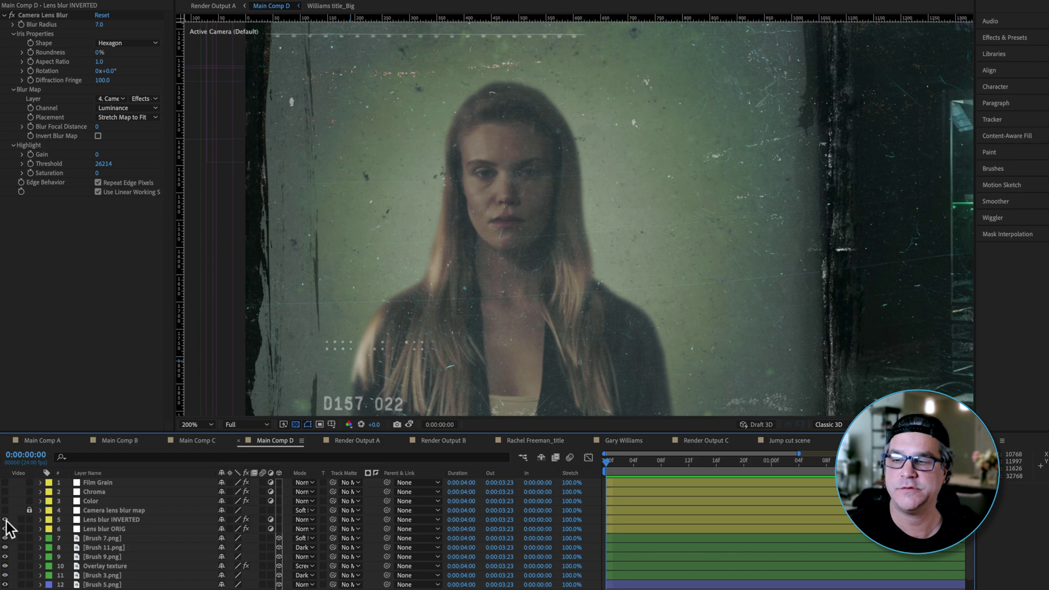
click(6, 520)
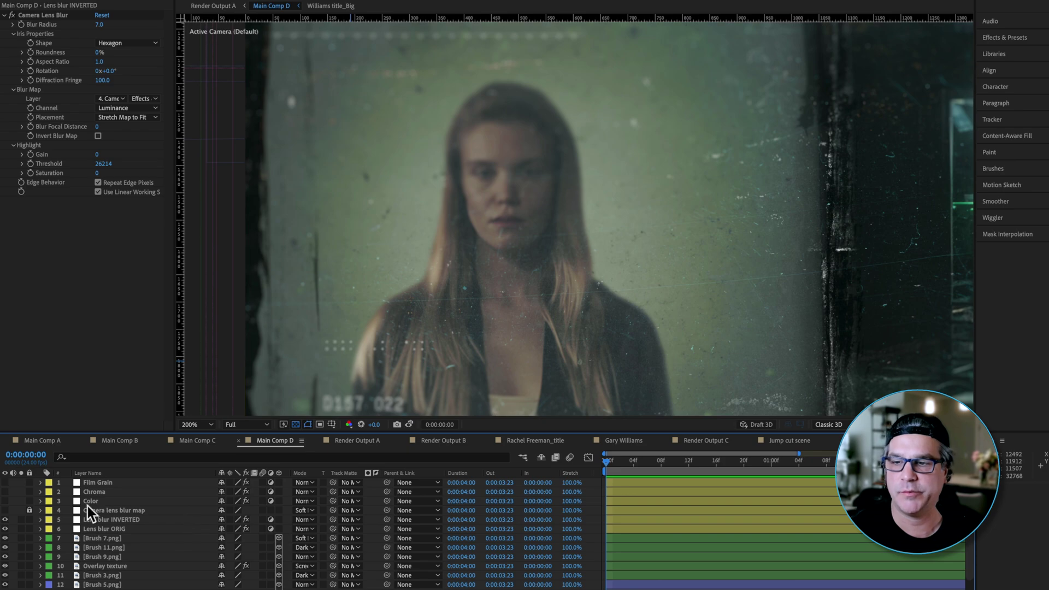
Fit the comp in the viewer, toggle the Color grading layer on to compare, and lock the lens blur map layer.
click(212, 426)
click(208, 481)
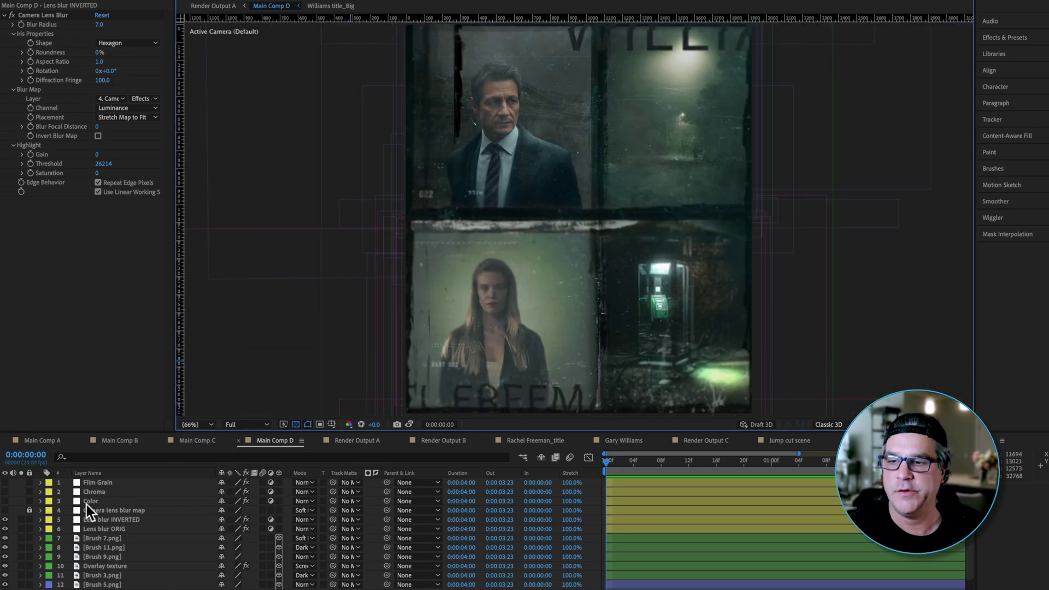
click(5, 501)
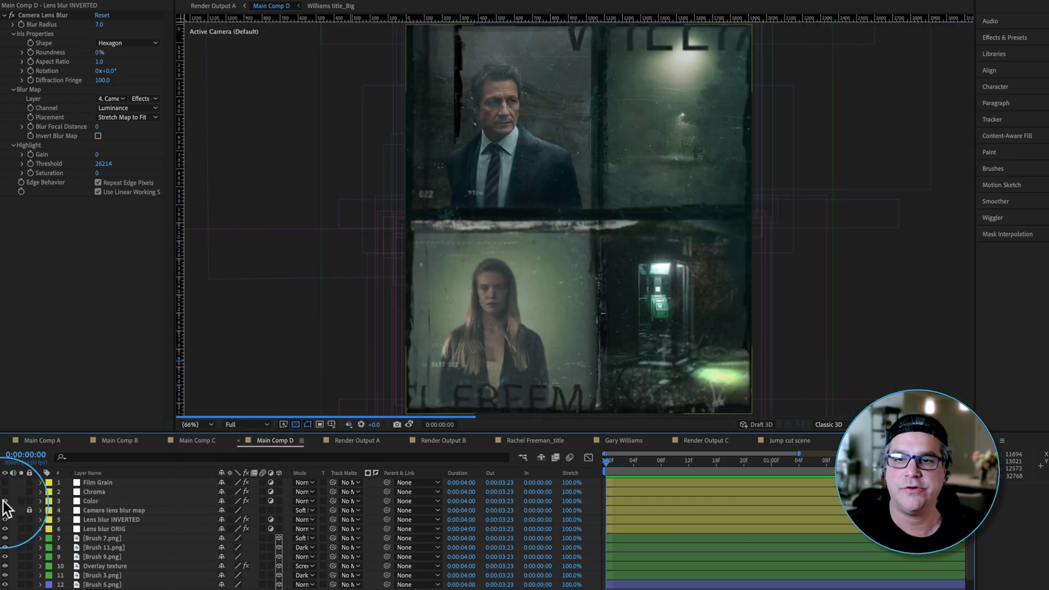
click(6, 501)
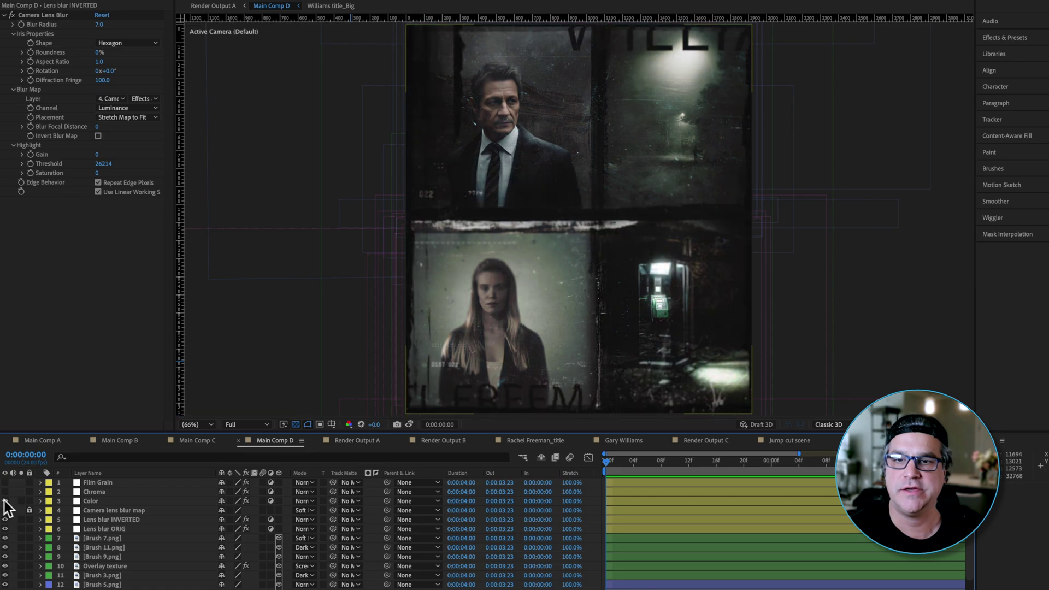
click(29, 511)
Select the Color layer and expand Lumetri Color's Creative, Basic Correction and Curves sections.
click(93, 501)
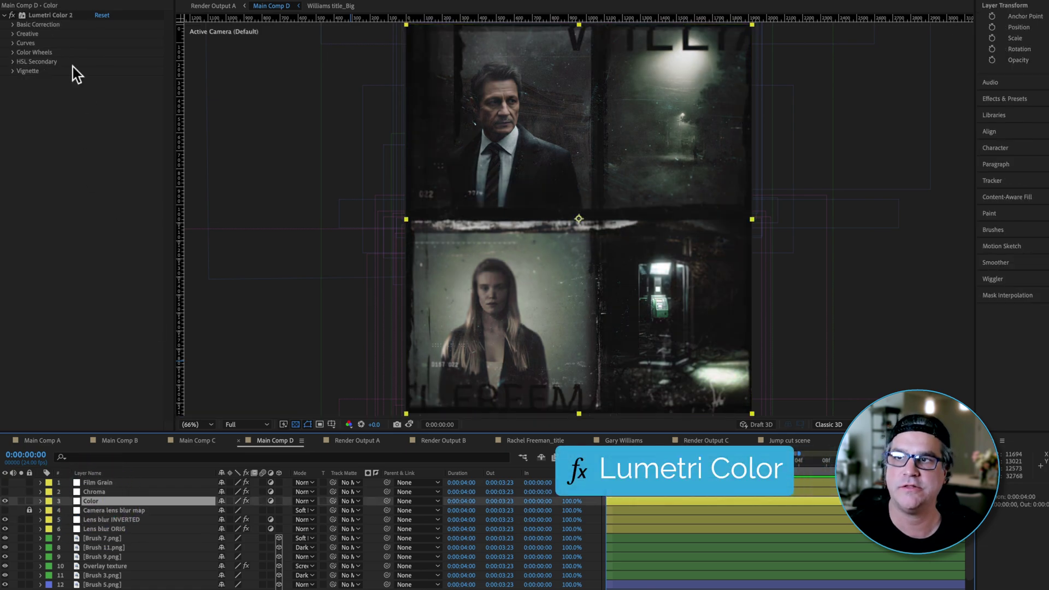
click(12, 25)
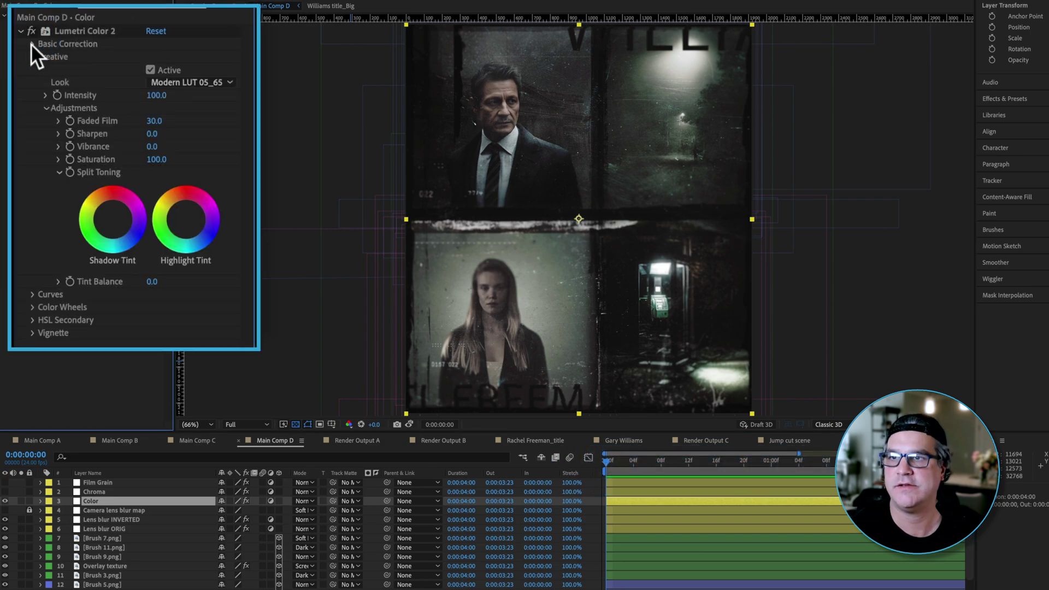
click(32, 44)
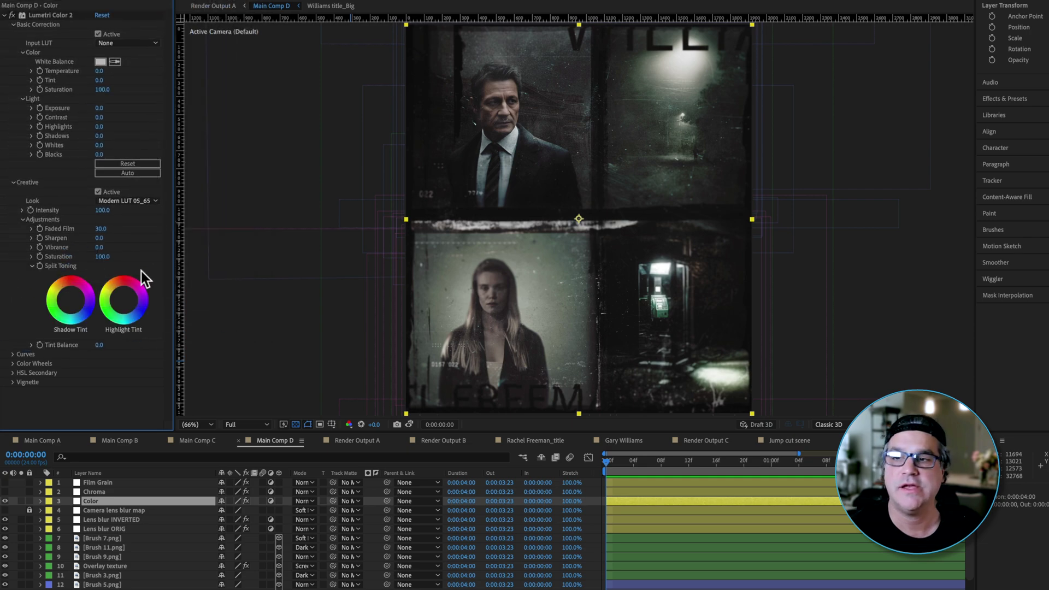
click(11, 354)
scroll(14, 355, down, 5)
scroll(19, 360, down, 1)
scroll(29, 362, down, 4)
Switch on the Chroma layer, then review Film Grain's Noise and Dehancer effects and switch it on.
click(103, 491)
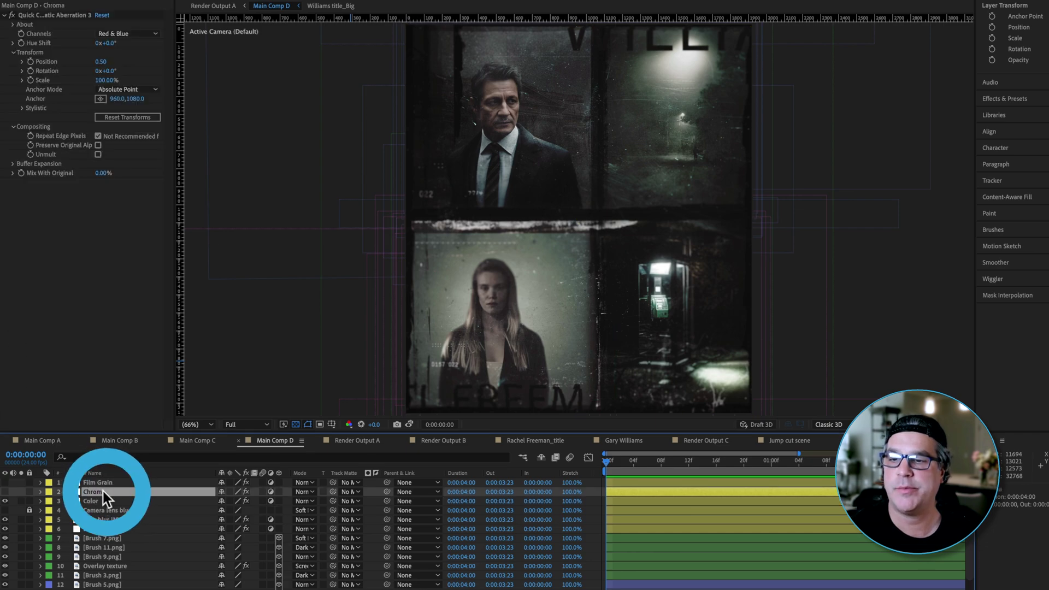
click(5, 492)
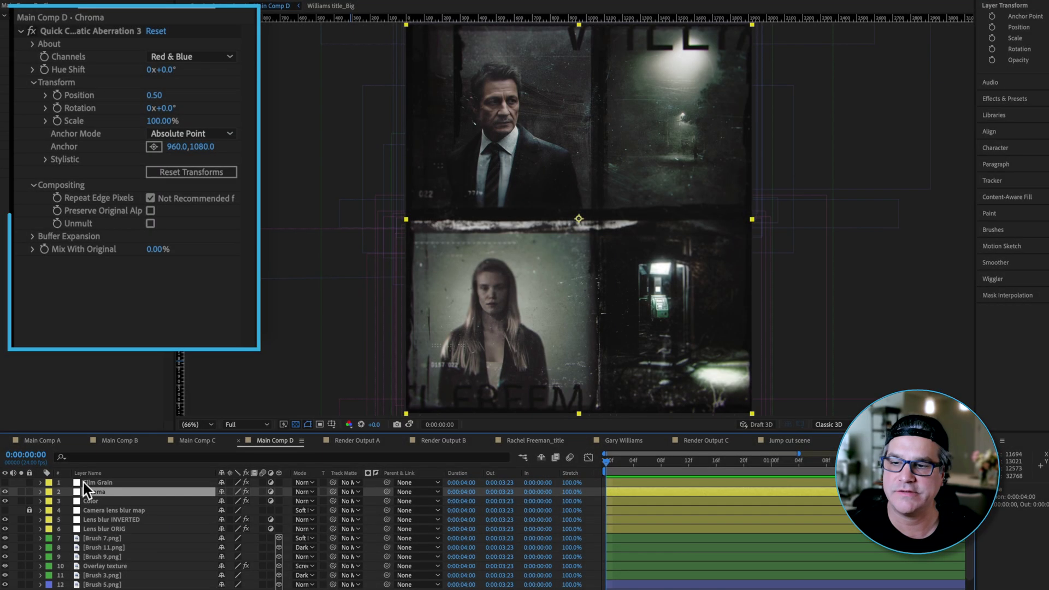
click(83, 484)
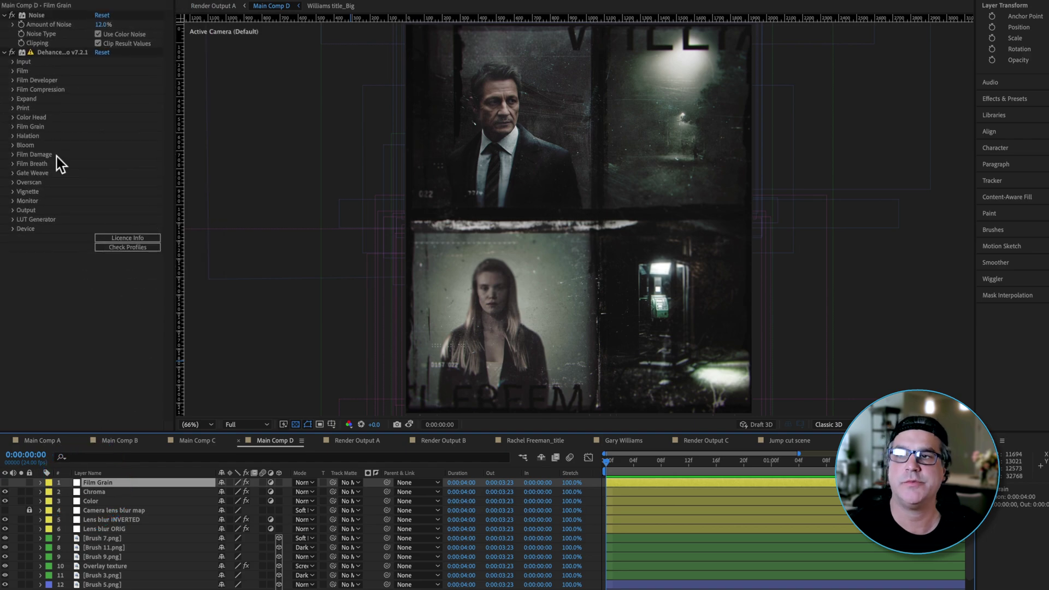
click(38, 15)
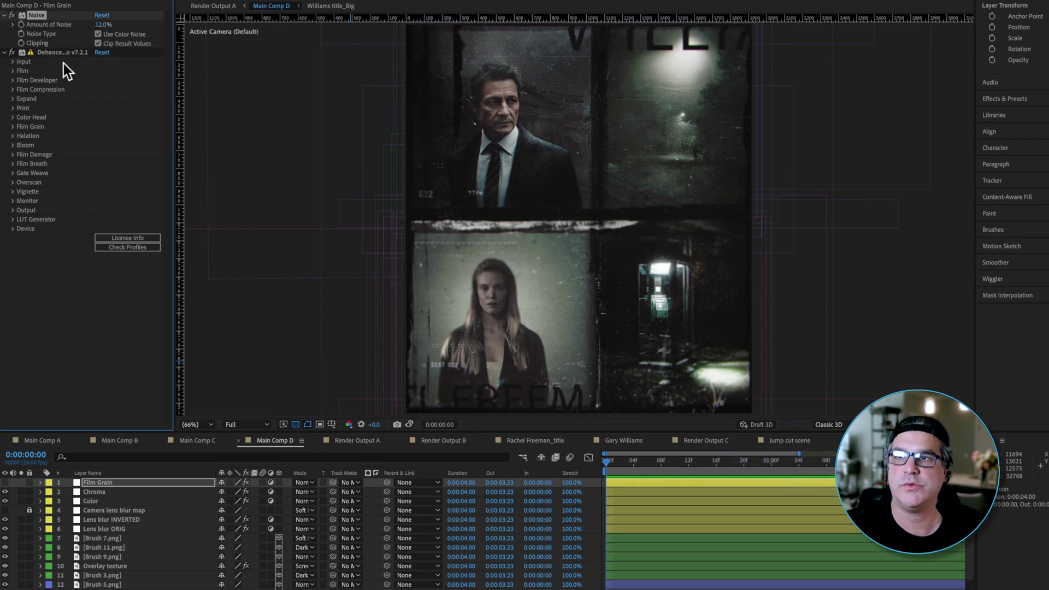
click(54, 52)
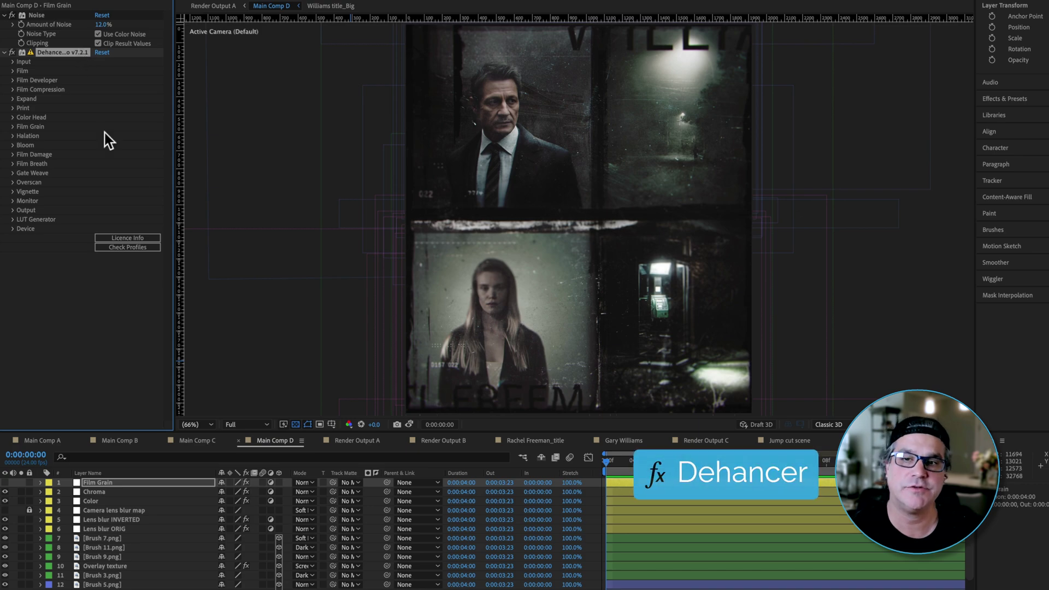
click(5, 483)
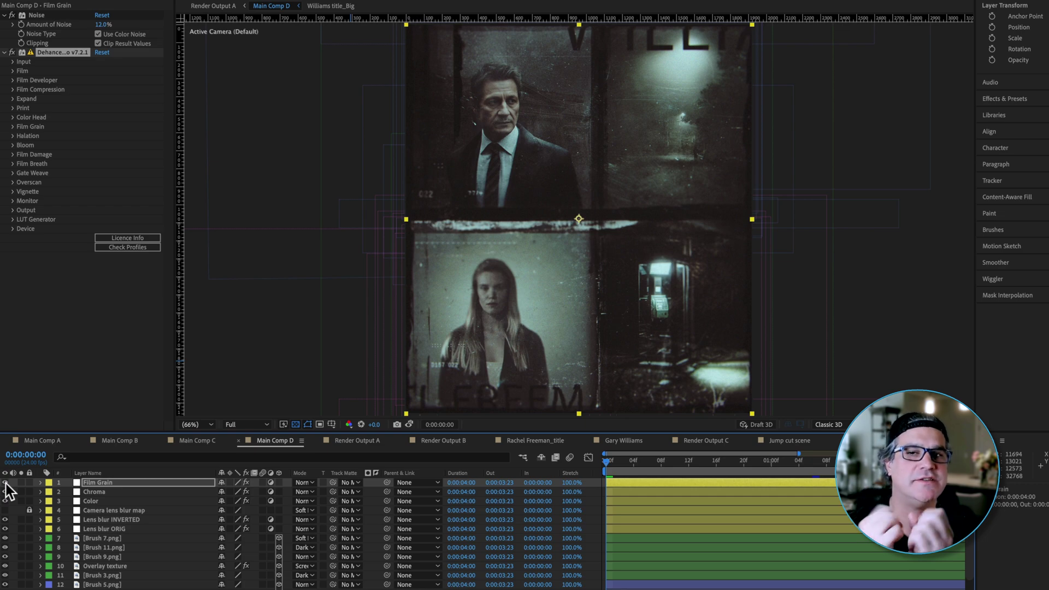
Hide the top three texture and grade layers, then turn them back on to compare.
drag(5, 483, 6, 509)
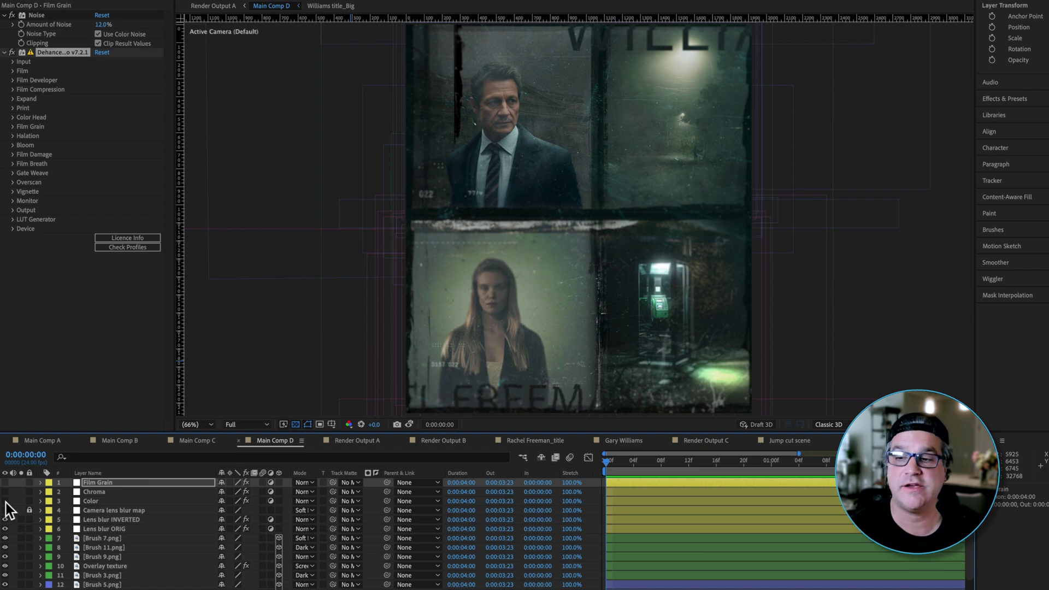
drag(5, 501, 8, 483)
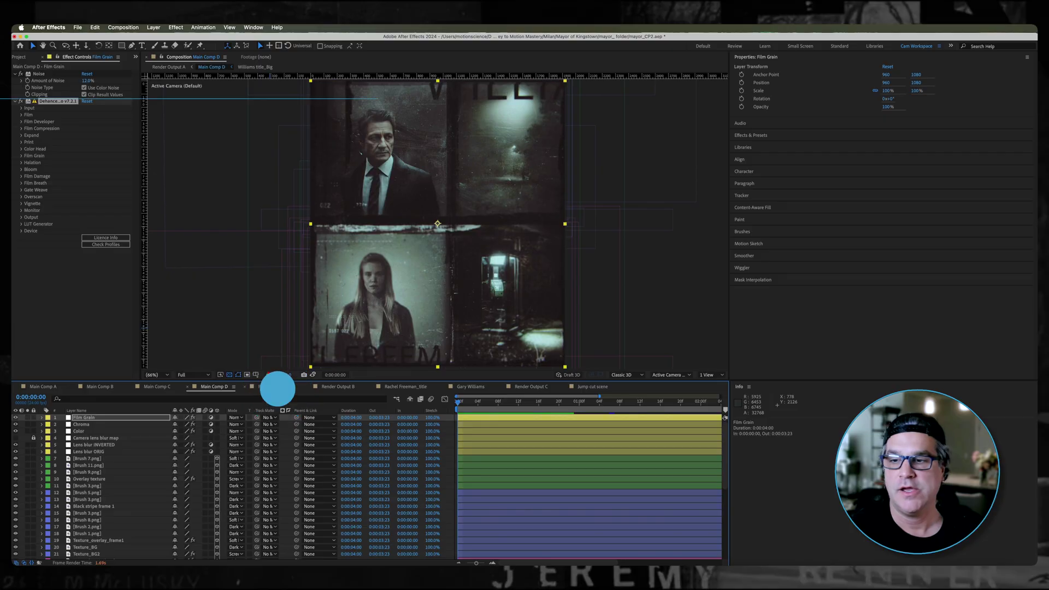
In Render Output A, go to the first frame and set the reference video's Opacity to 50%.
click(276, 387)
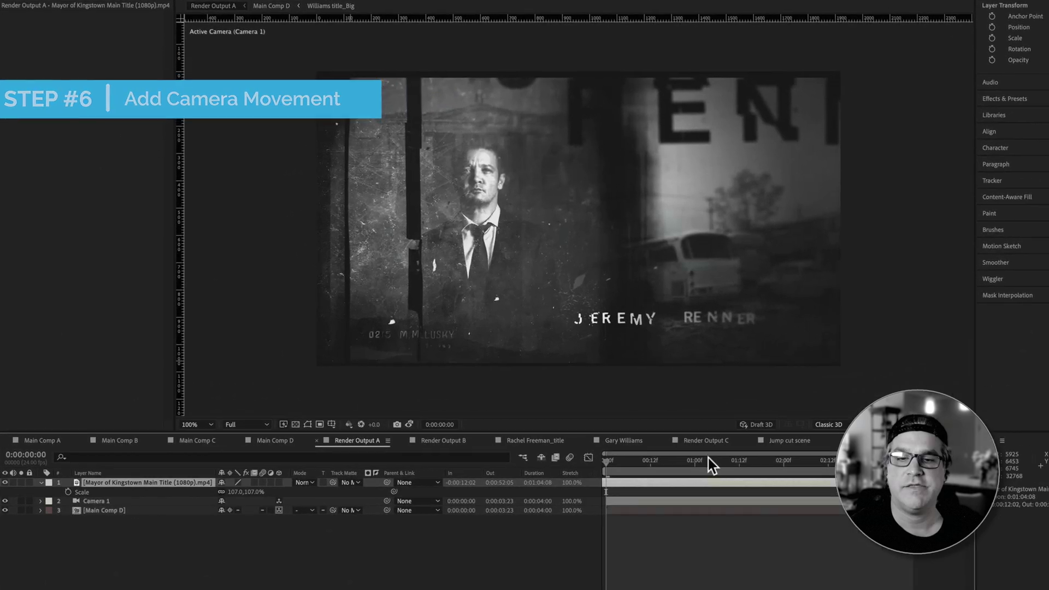
drag(675, 461, 586, 470)
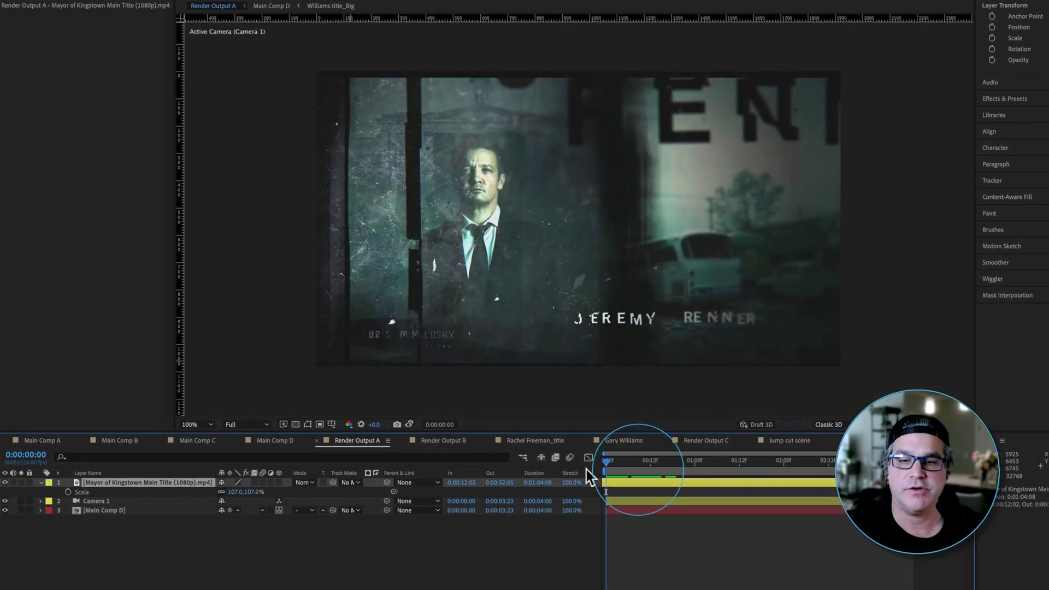
click(617, 462)
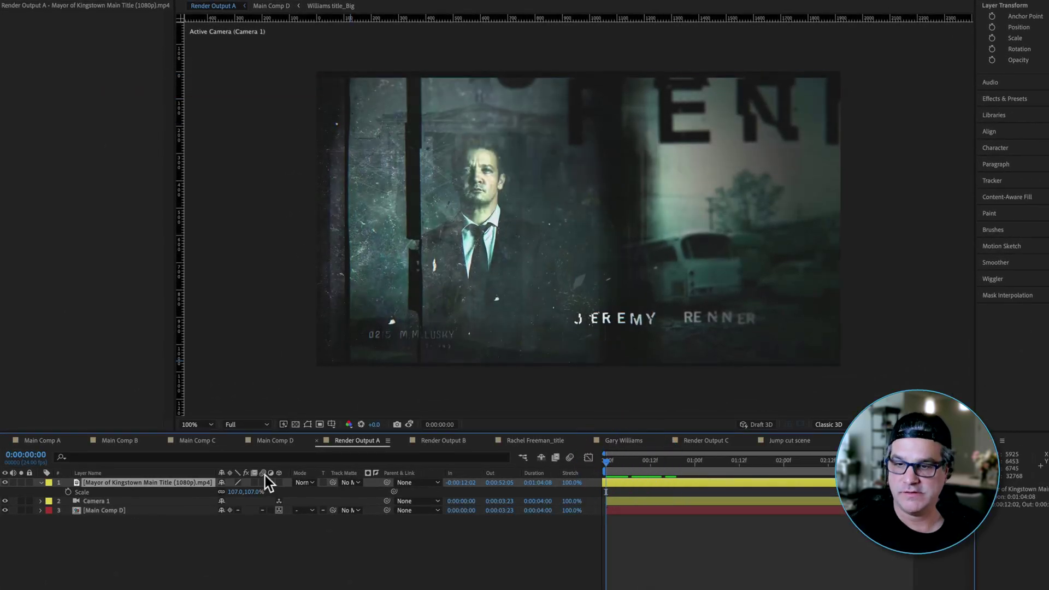
key(t)
click(219, 493)
drag(219, 493, 199, 499)
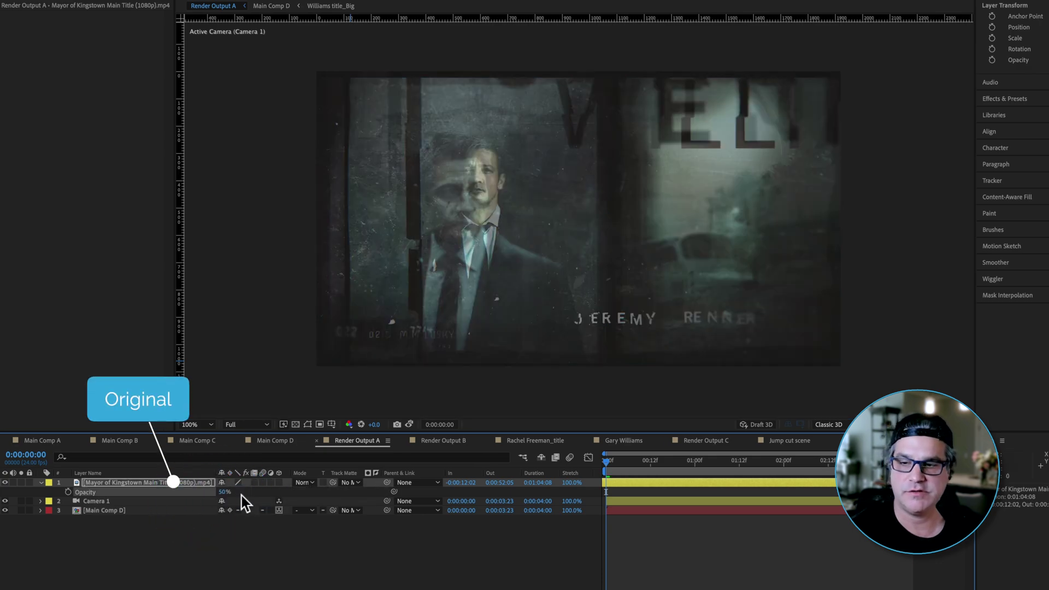
Scrub forward to compare both versions, then check Camera 1 and the nested Main Comp D.
drag(612, 461, 762, 464)
click(84, 501)
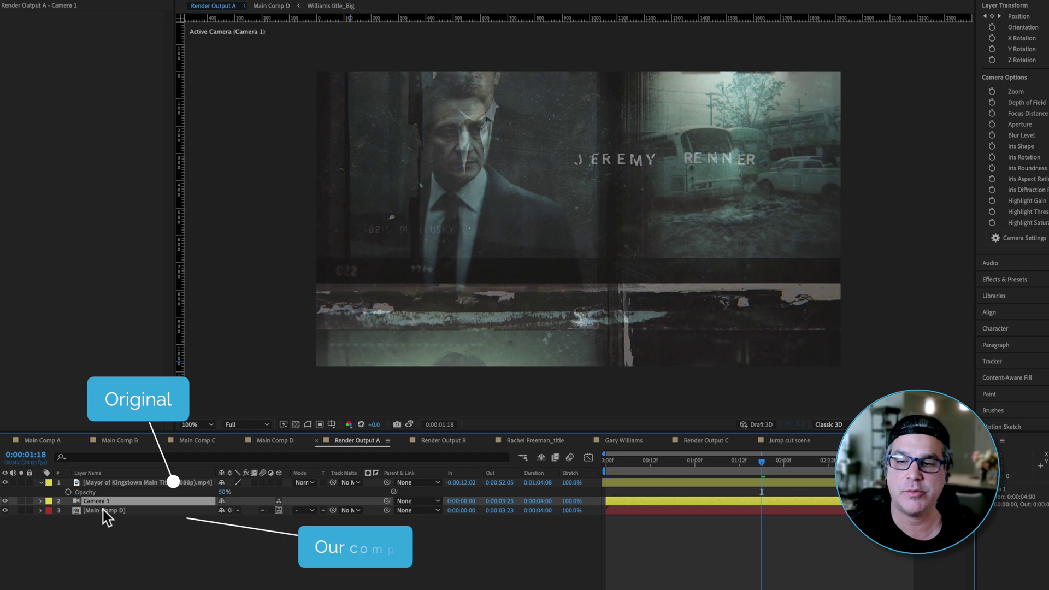
click(104, 510)
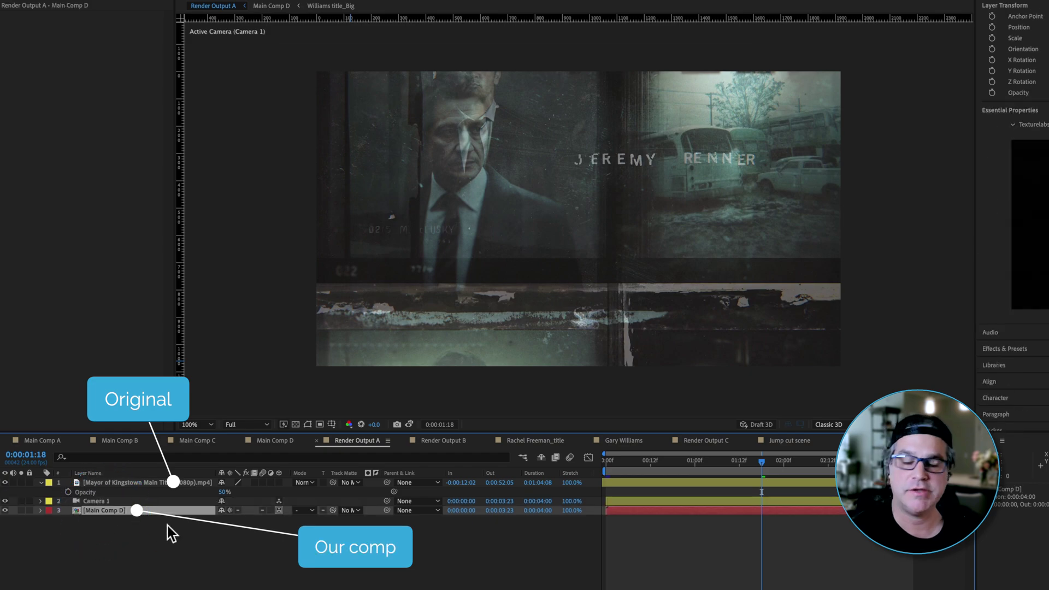
click(279, 440)
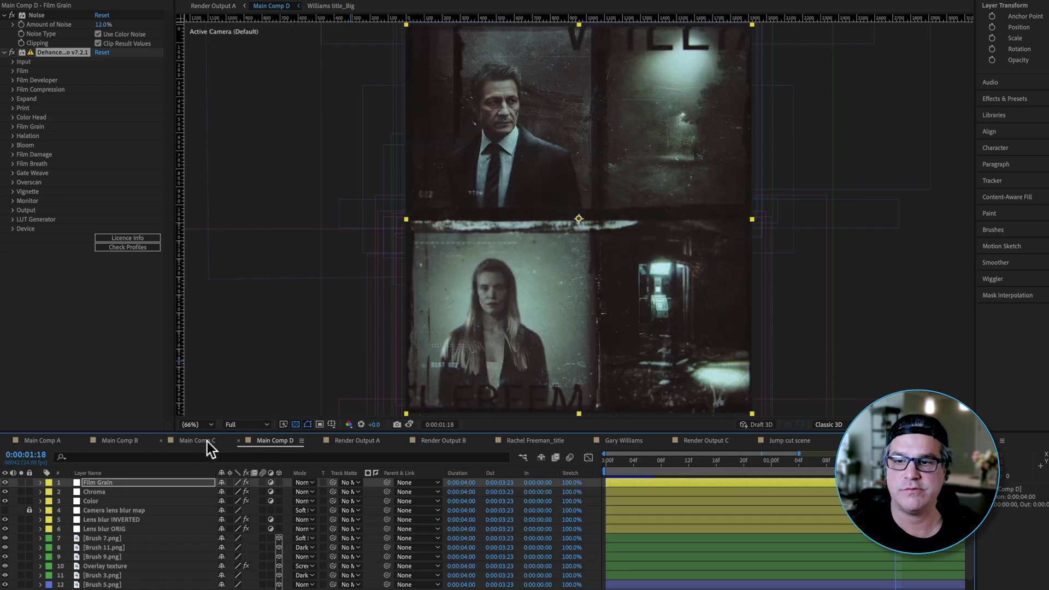
click(358, 442)
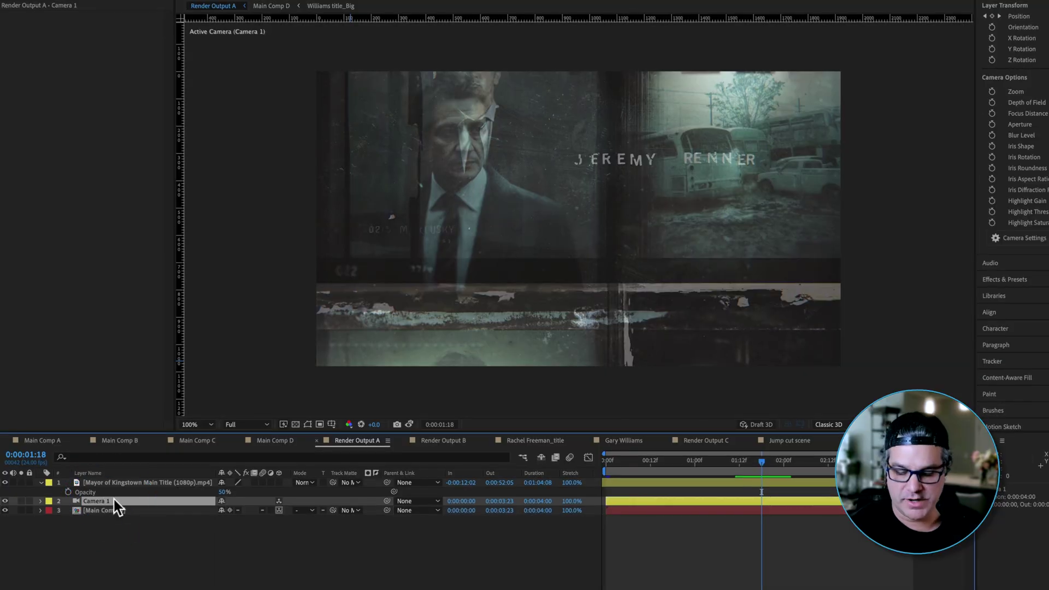
Reveal Camera 1's Position keyframes and jump from the first frame to the last keyframe.
key(p)
mouse_move(608, 464)
mouse_down()
mouse_move(618, 463)
mouse_move(604, 465)
mouse_up()
click(909, 462)
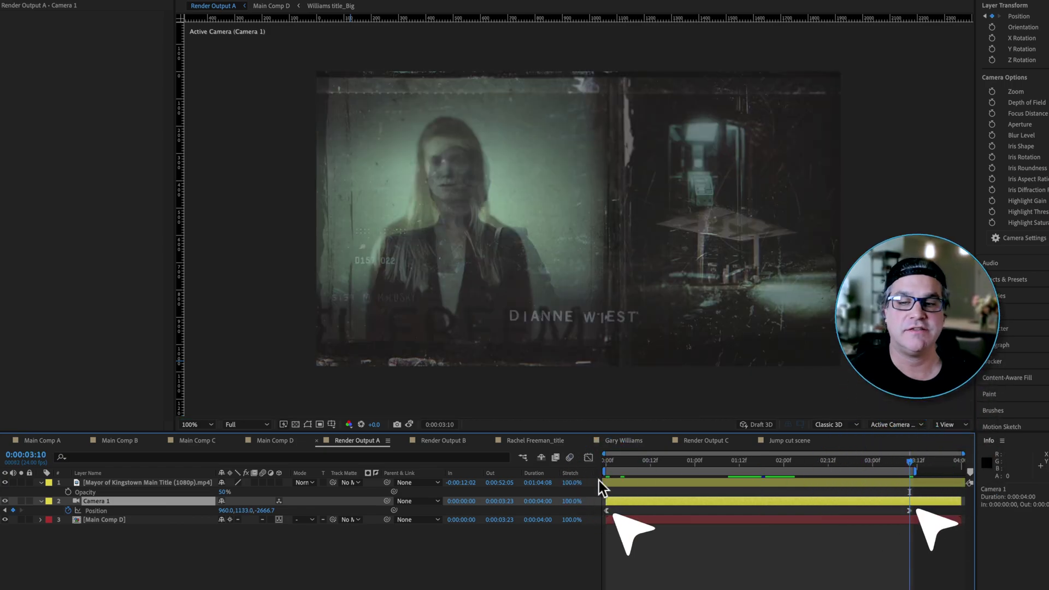
Select both Position keyframes and view their eased speed graph, back at the Jeremy Renner frame.
click(702, 524)
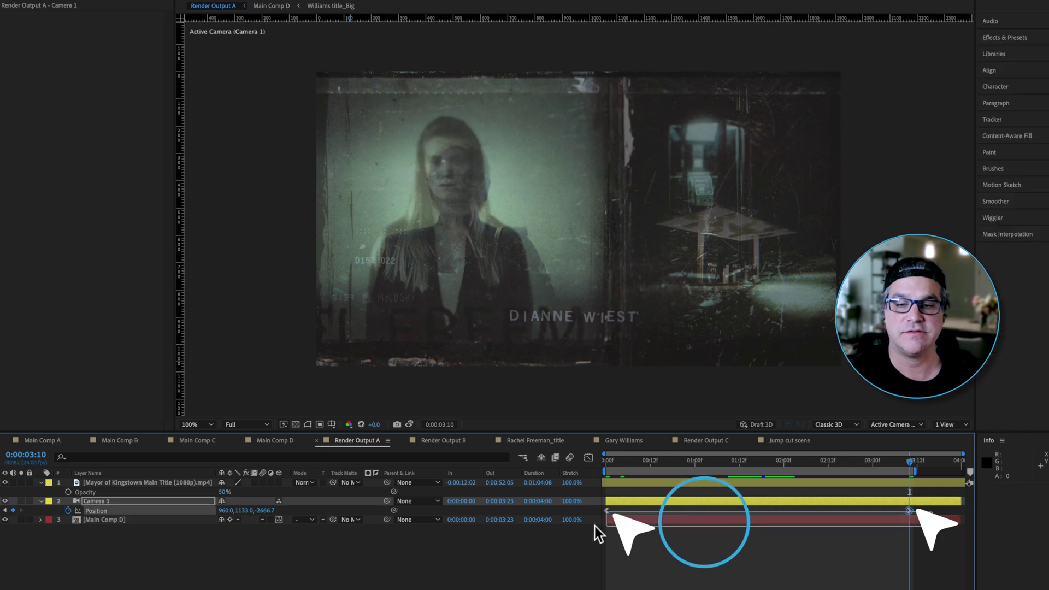
click(574, 523)
click(589, 458)
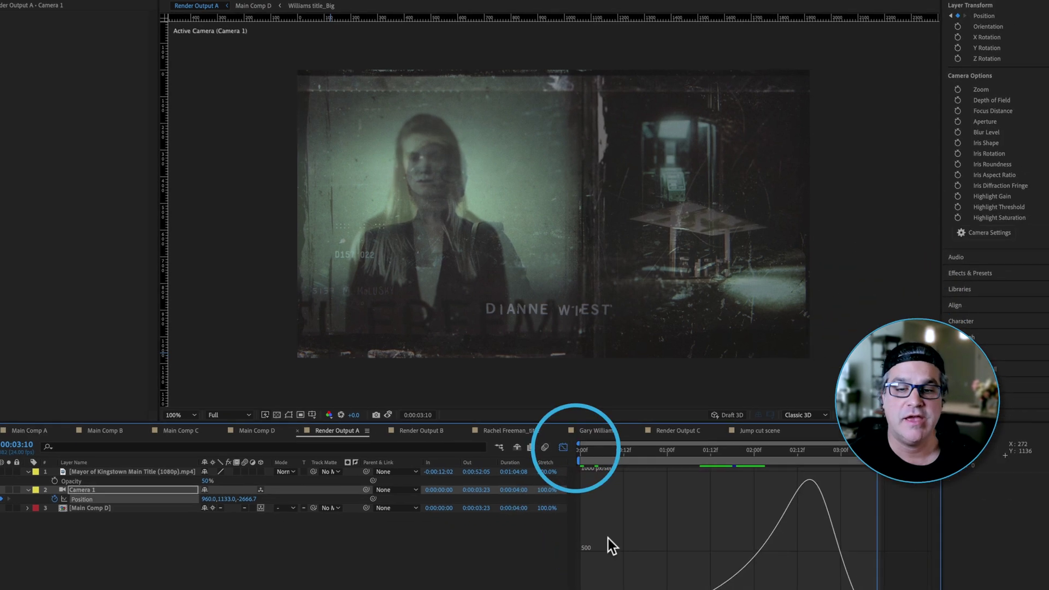
click(447, 559)
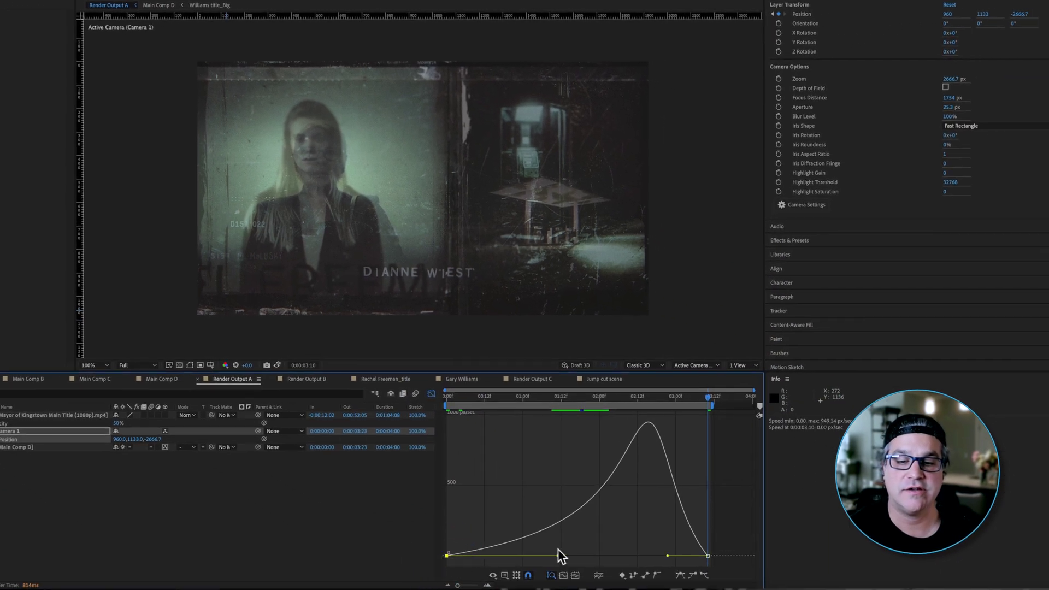
mouse_move(573, 398)
mouse_down()
mouse_move(513, 408)
mouse_move(554, 401)
mouse_up()
click(553, 401)
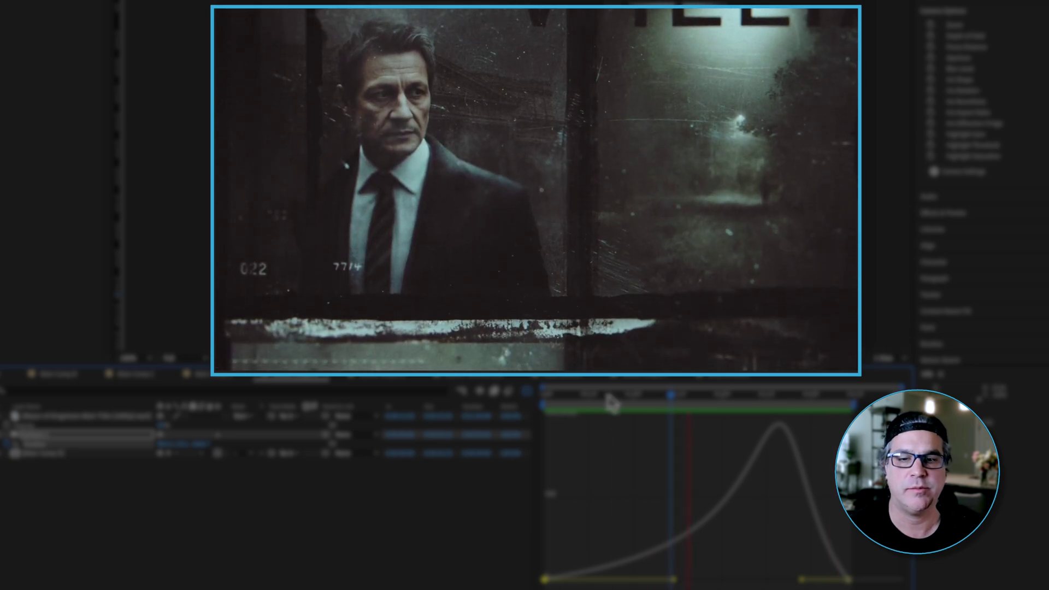
drag(604, 398, 579, 404)
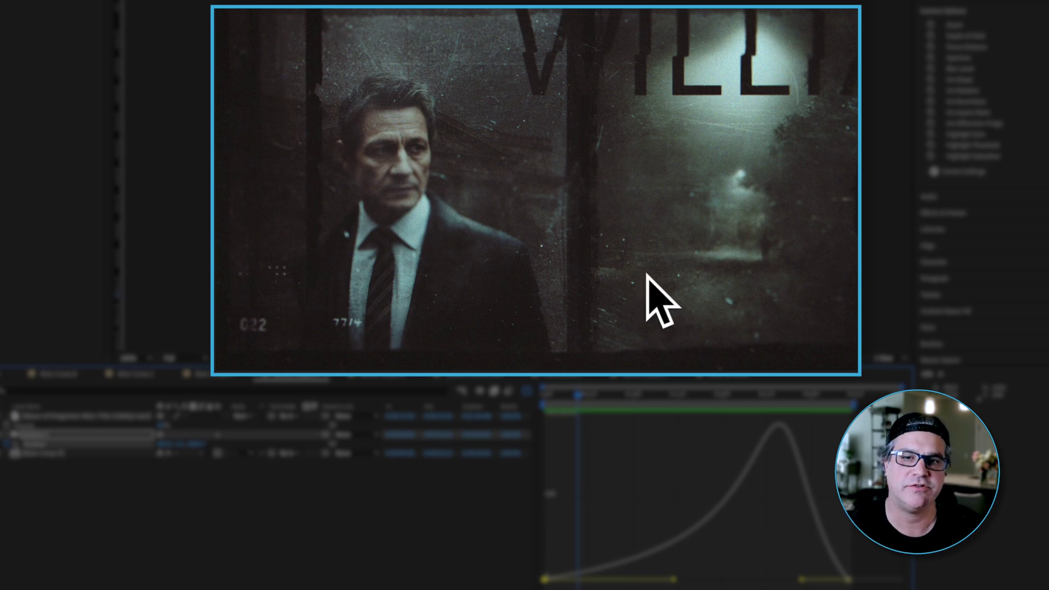
drag(593, 405, 711, 410)
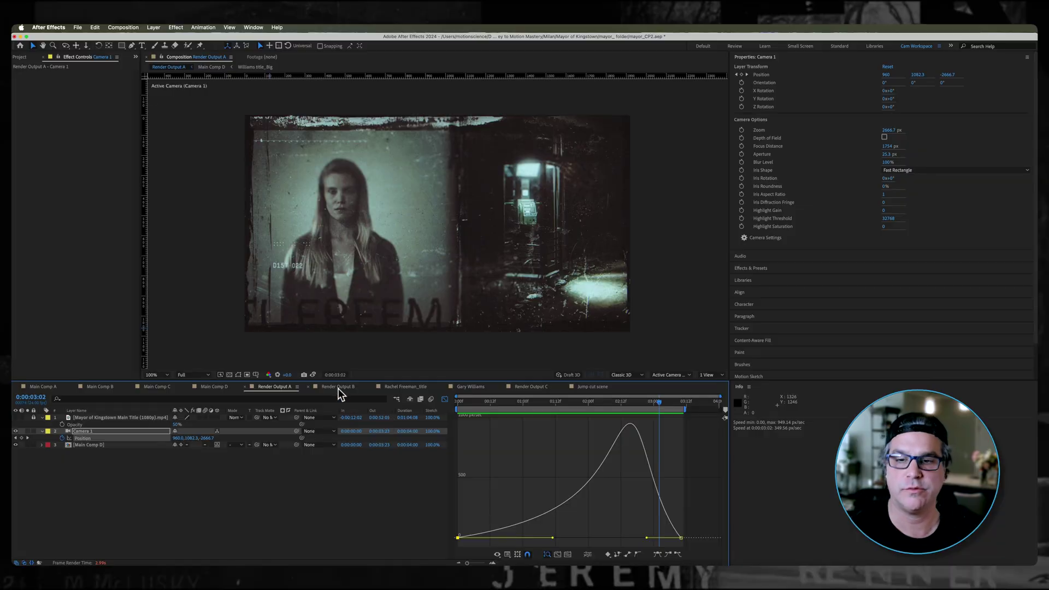
click(339, 387)
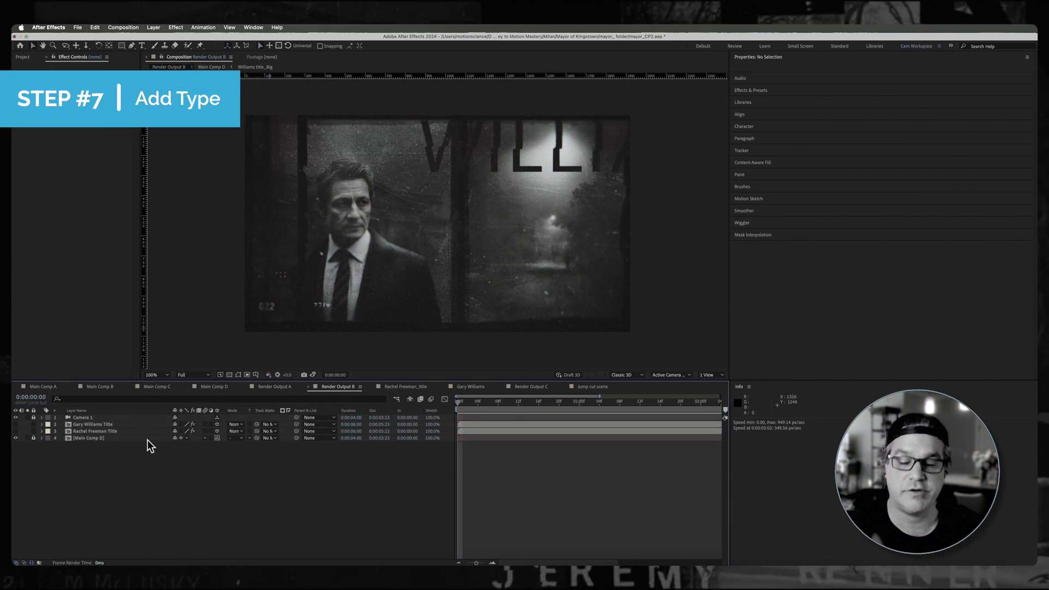
click(94, 431)
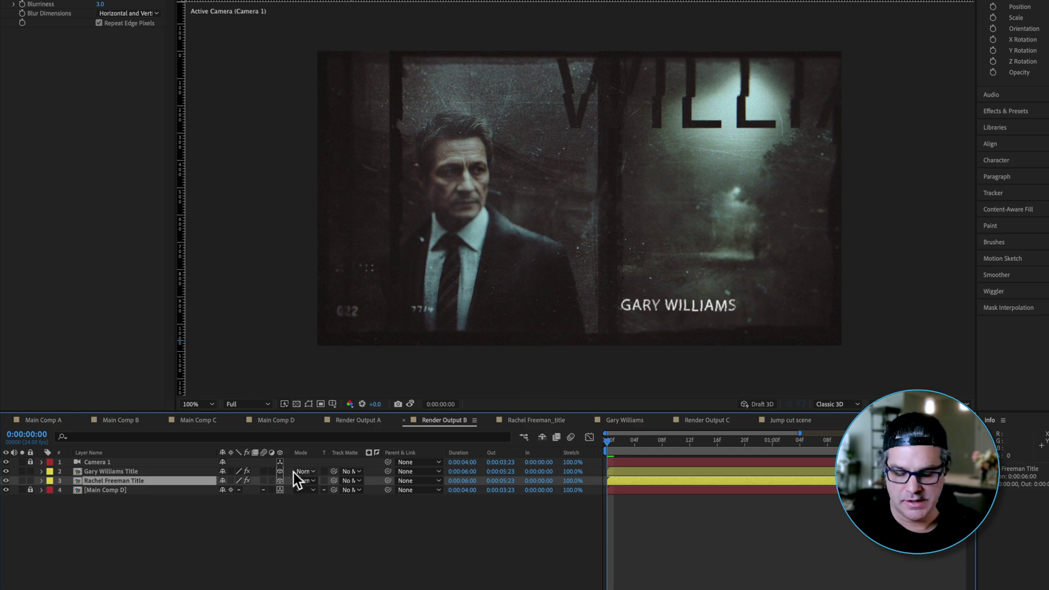
key(p)
click(119, 472)
key(p)
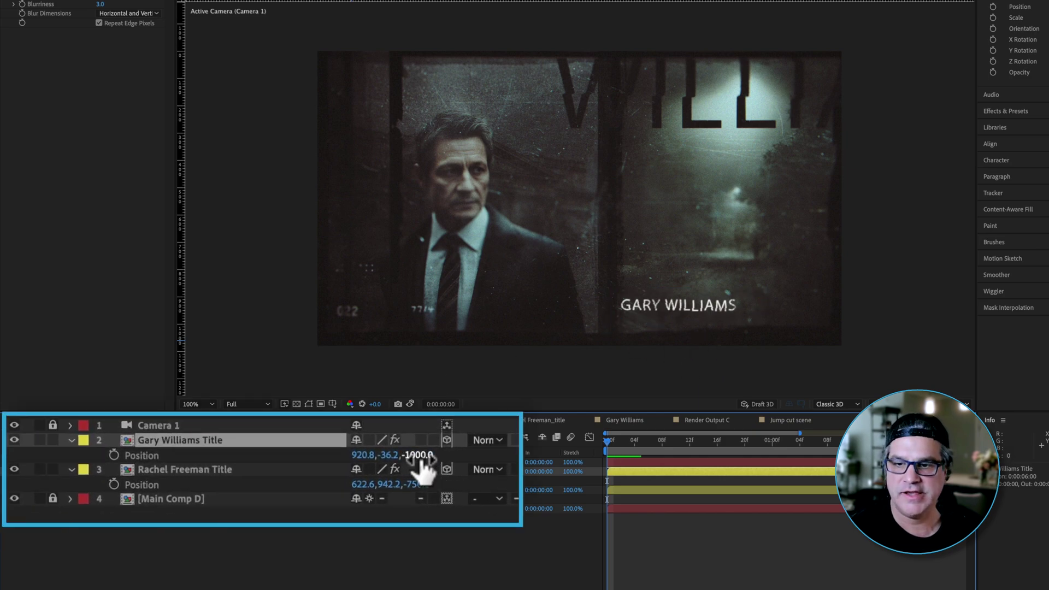
click(210, 472)
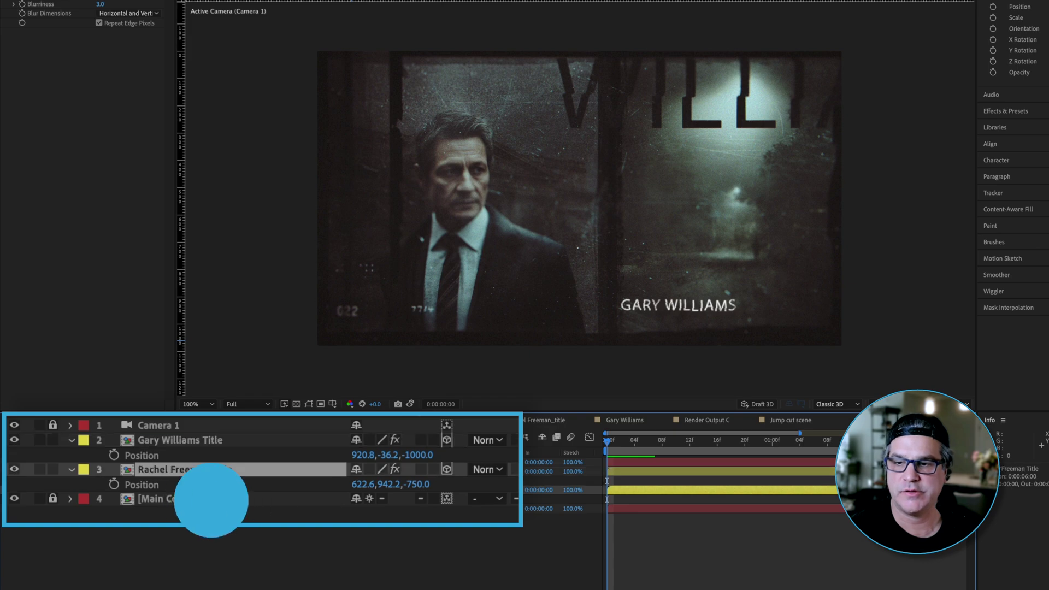
key(space)
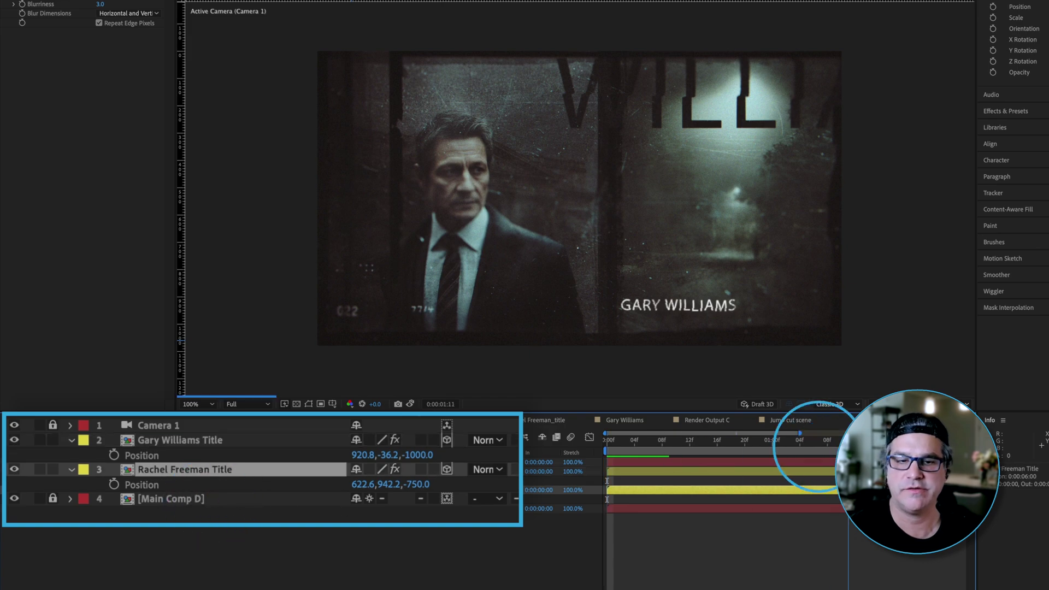
drag(801, 433, 984, 434)
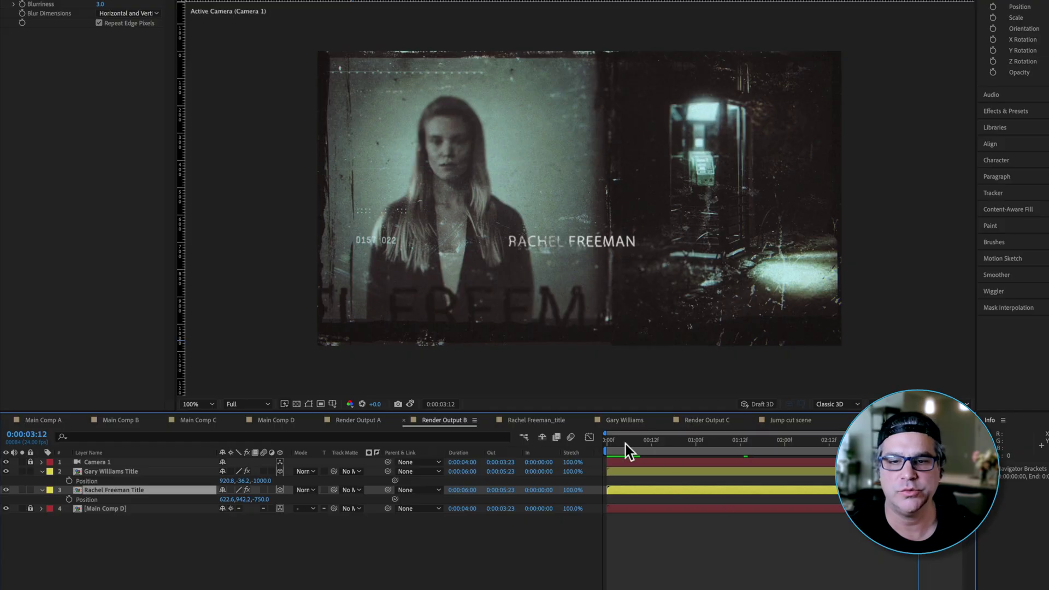
click(639, 440)
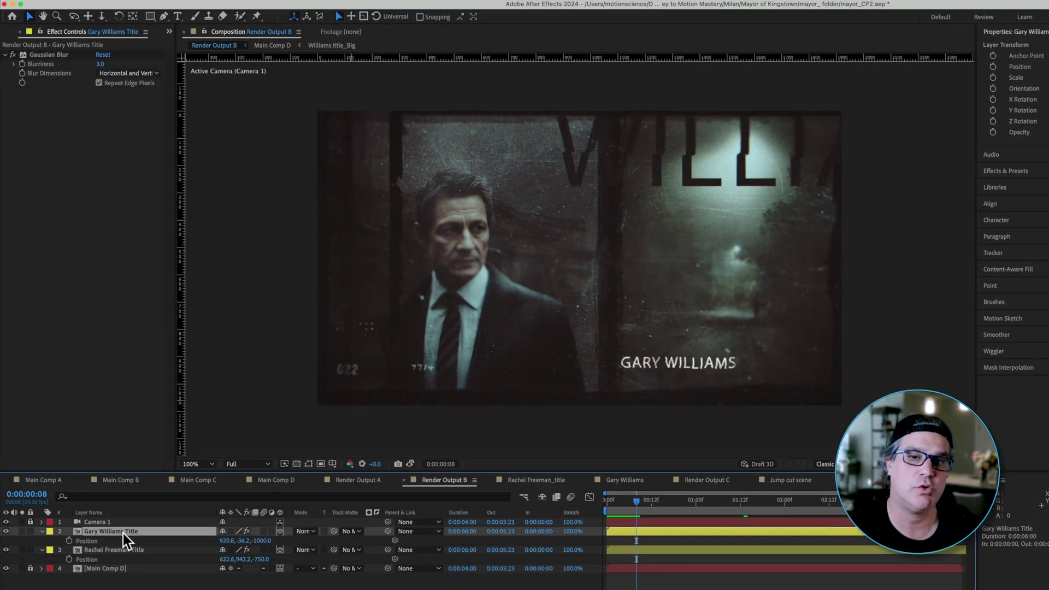
double_click(122, 539)
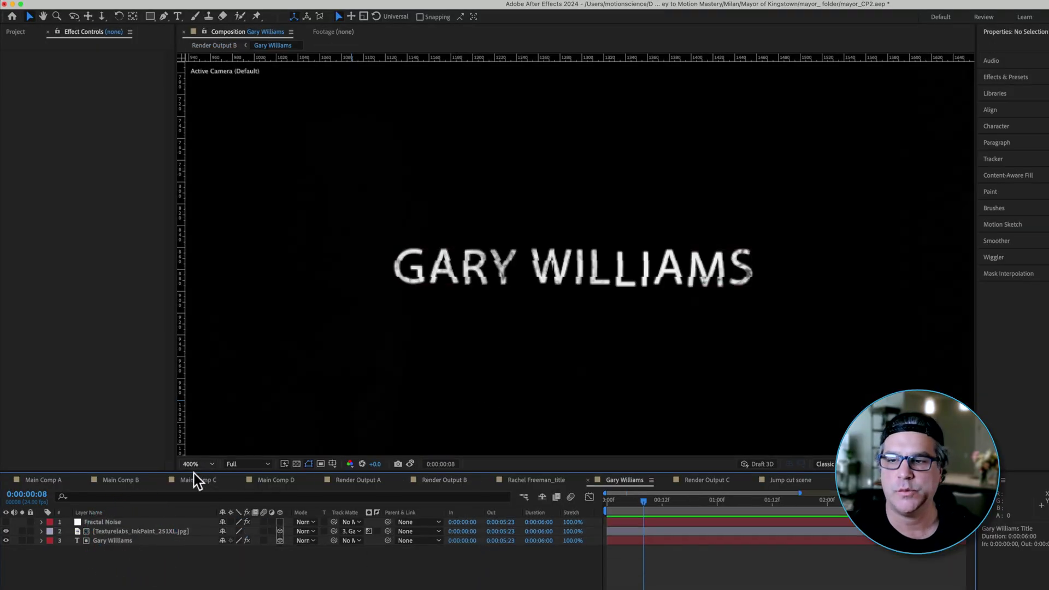
click(110, 540)
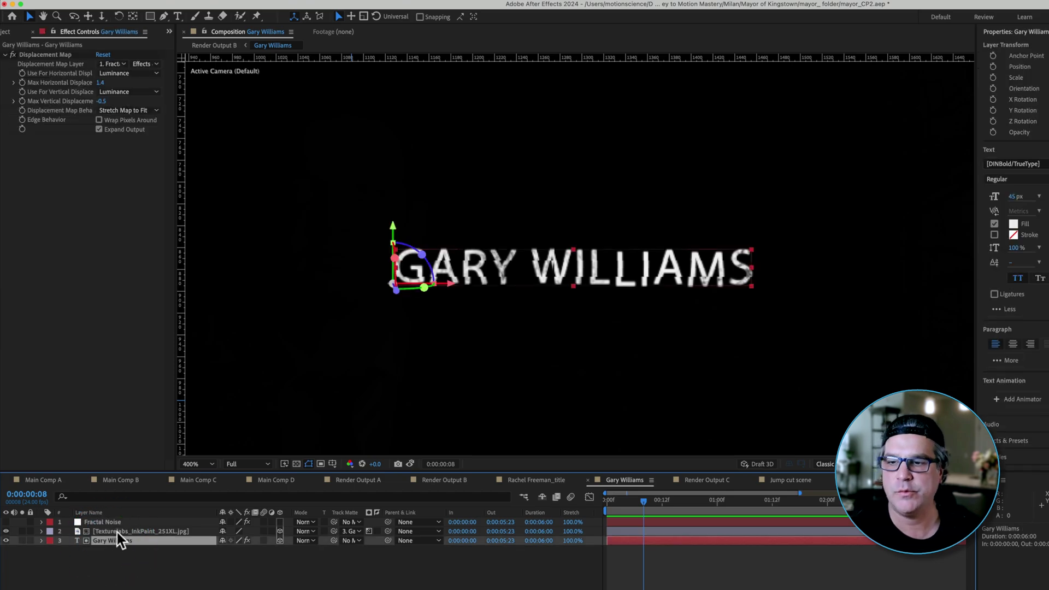
click(121, 532)
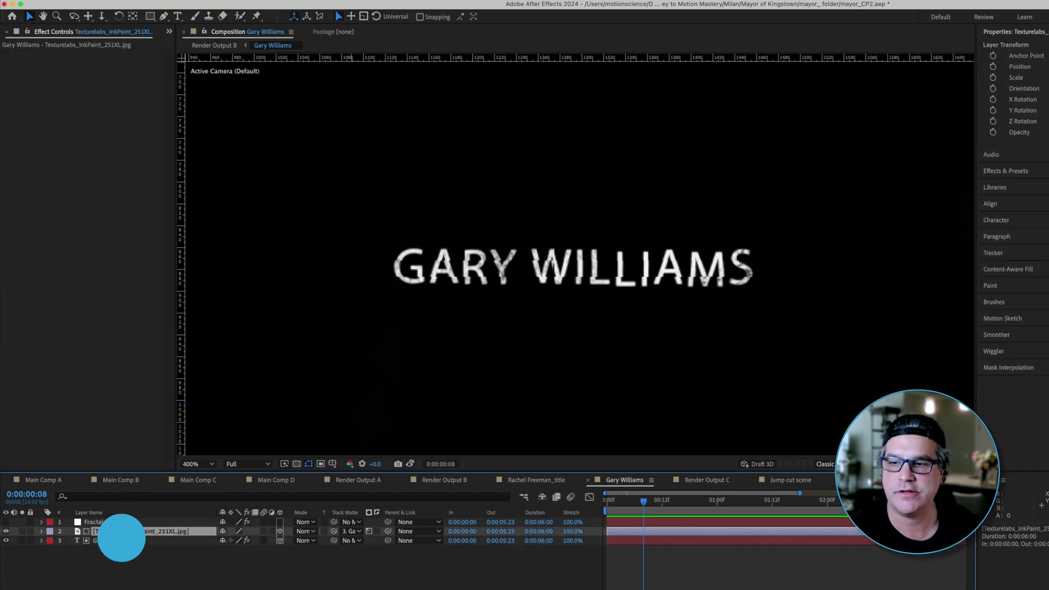
click(103, 523)
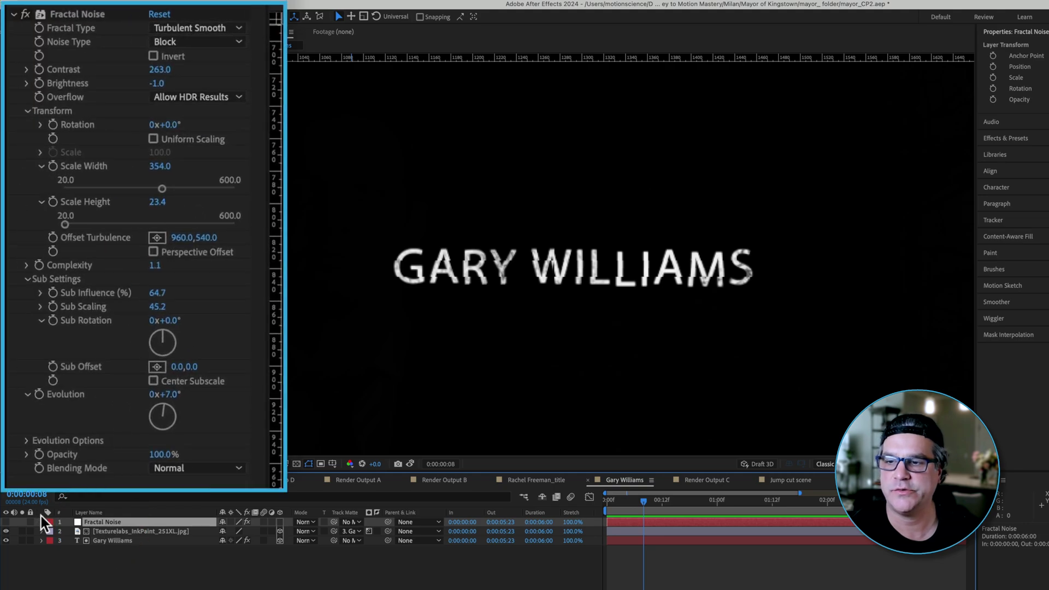
click(6, 522)
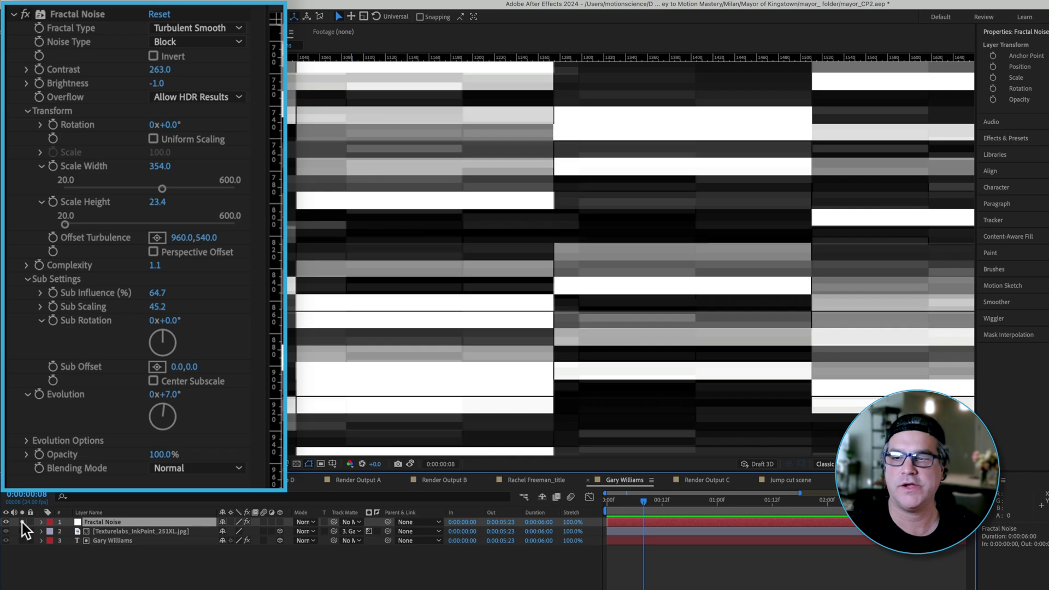
Fit the comp in view, hide Fractal Noise again, and centre on the displaced GARY WILLIAMS text.
click(199, 465)
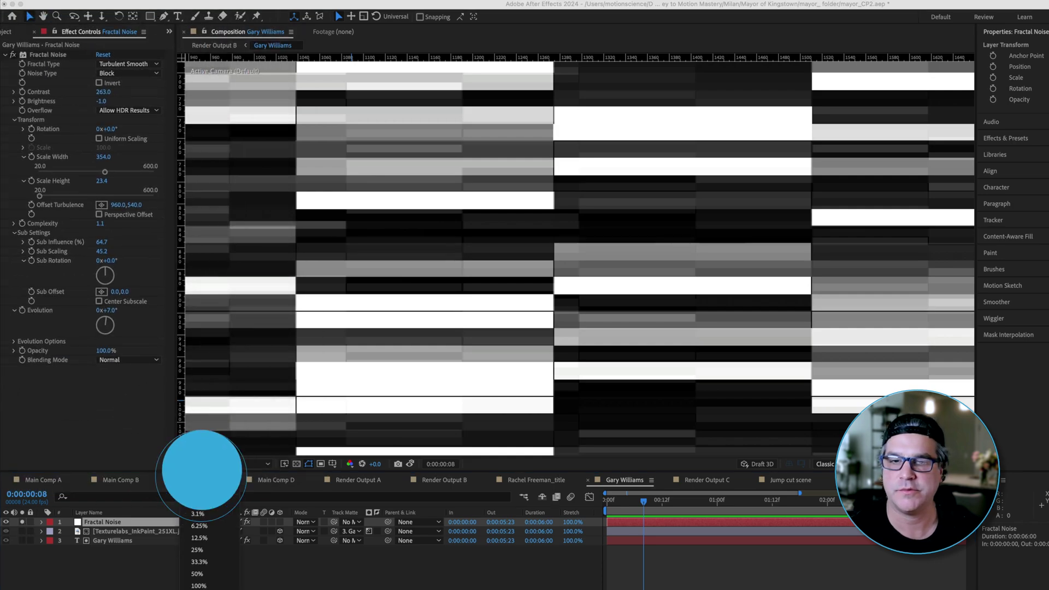
click(201, 470)
click(6, 523)
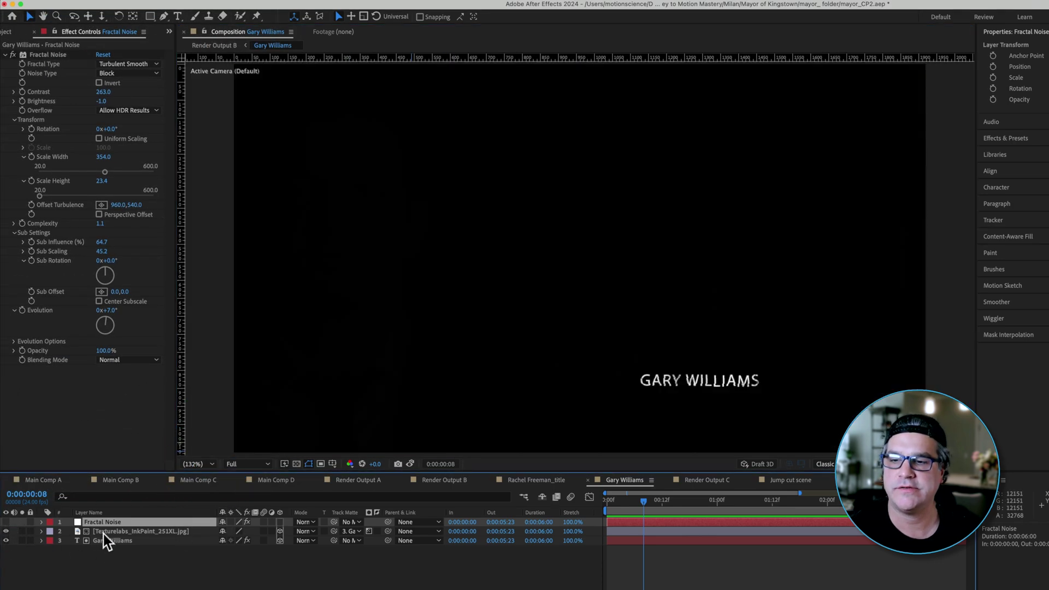
click(107, 540)
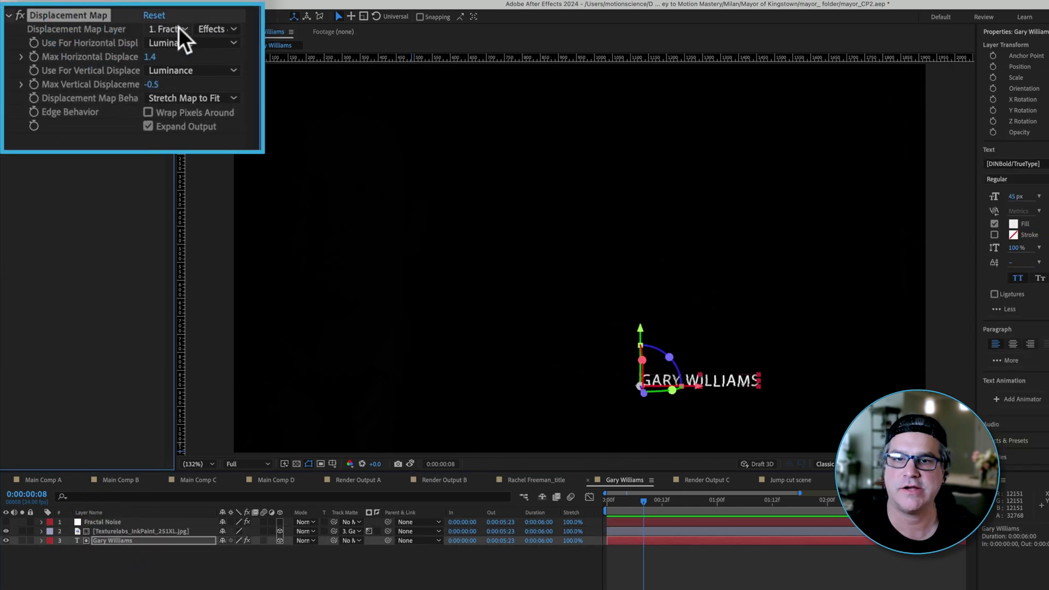
scroll(785, 415, down, 1)
scroll(765, 404, up, 5)
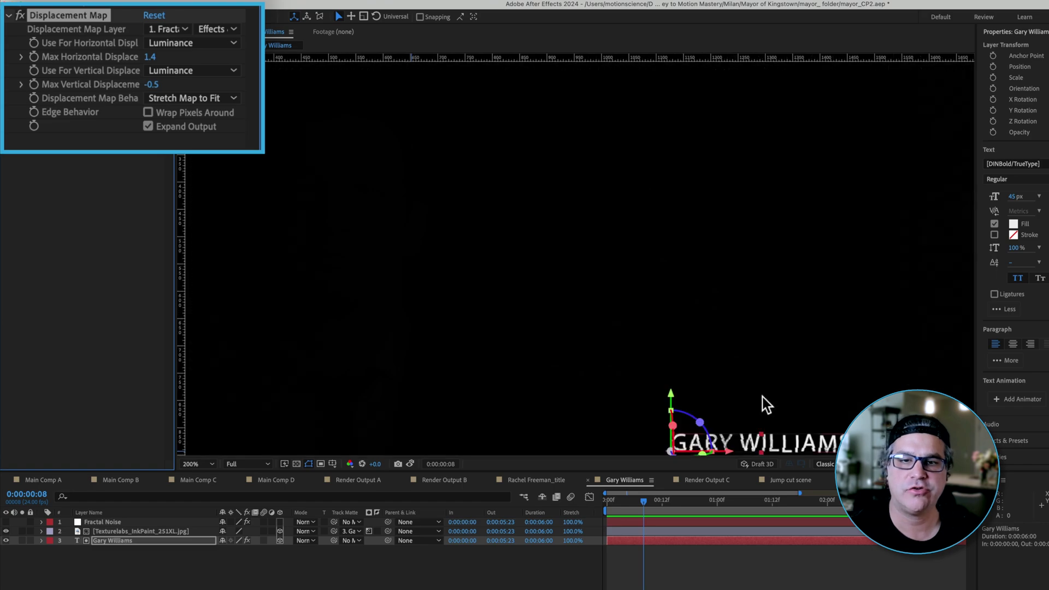
drag(764, 404, 548, 302)
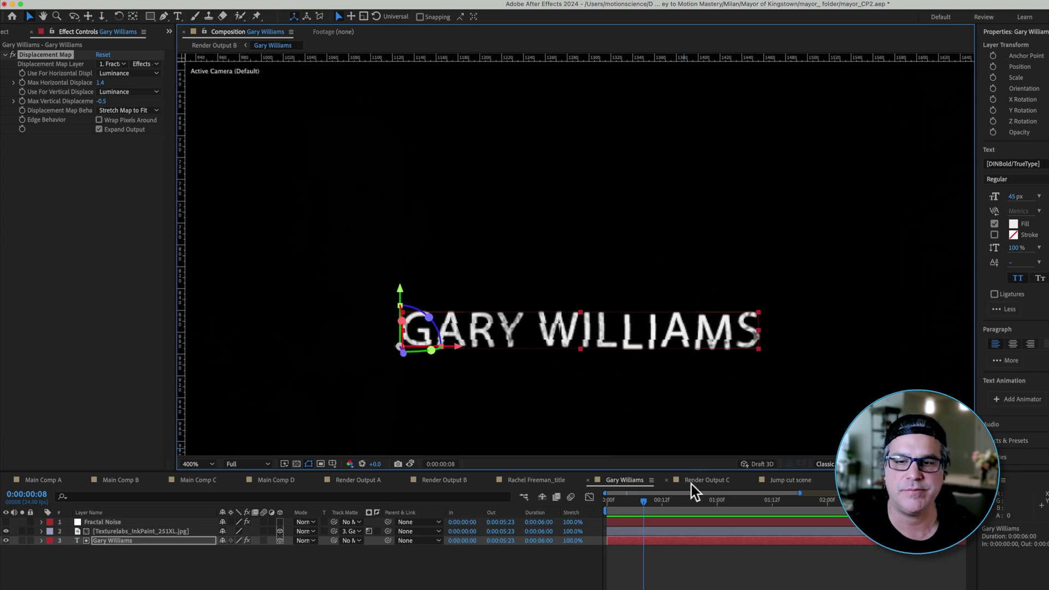
click(536, 481)
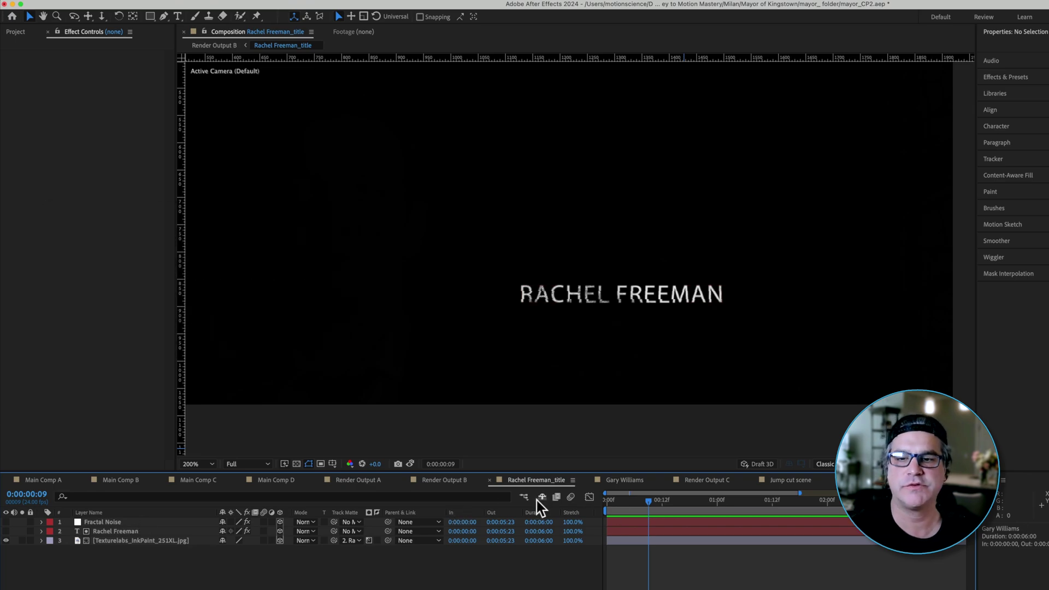
click(448, 482)
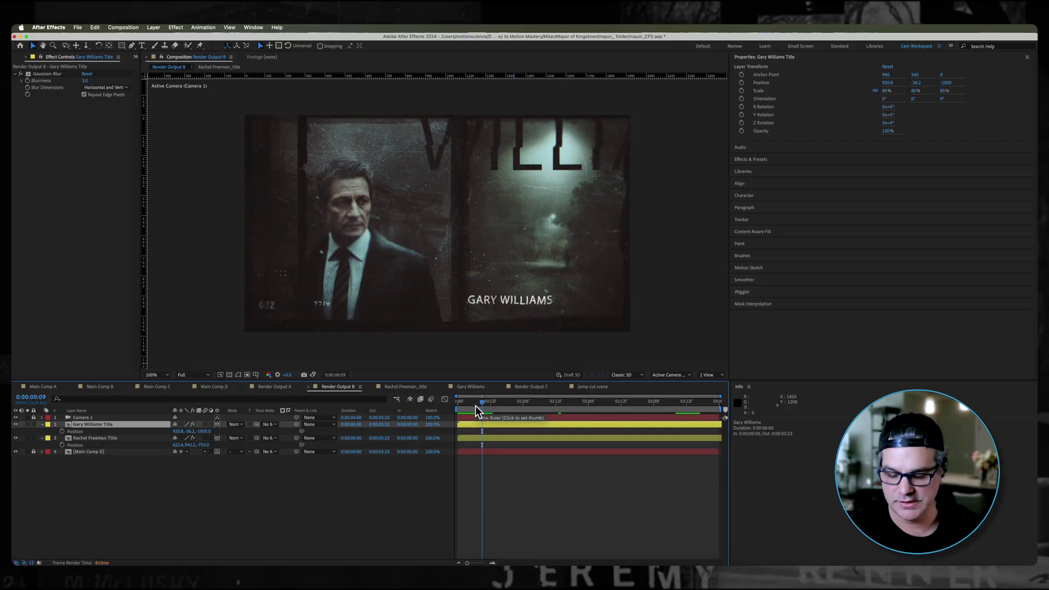
Preview Render Output B through the Gary Williams and Rachel Freeman title shots.
key(space)
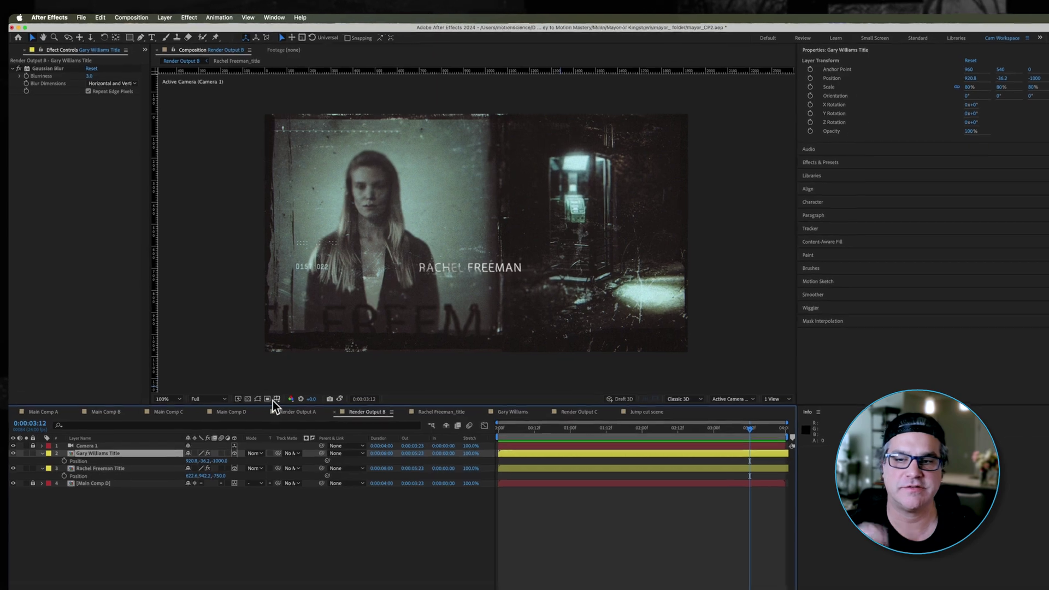
click(310, 442)
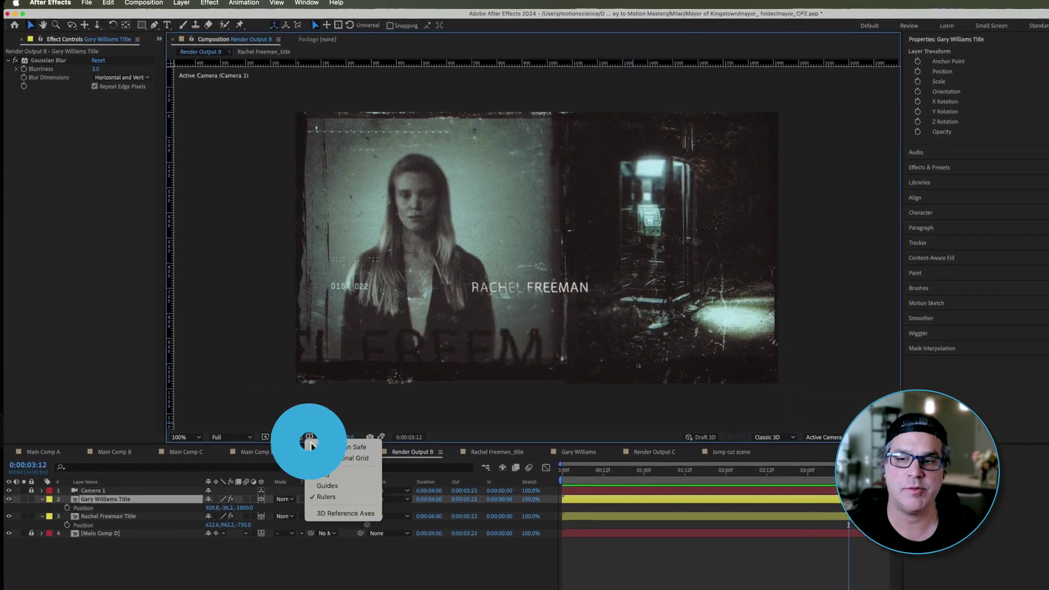
click(338, 482)
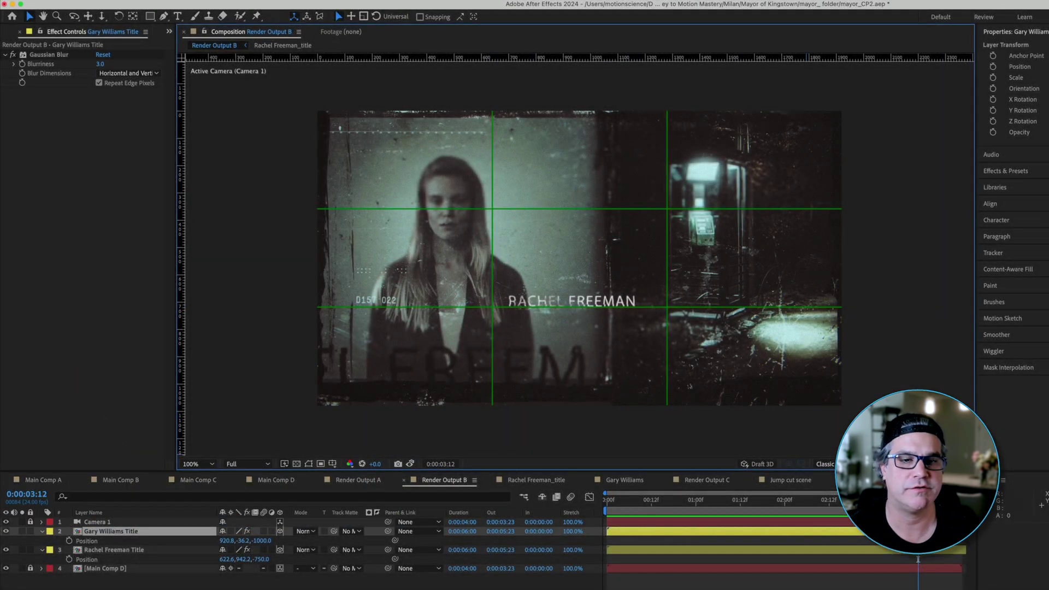
drag(919, 559, 601, 520)
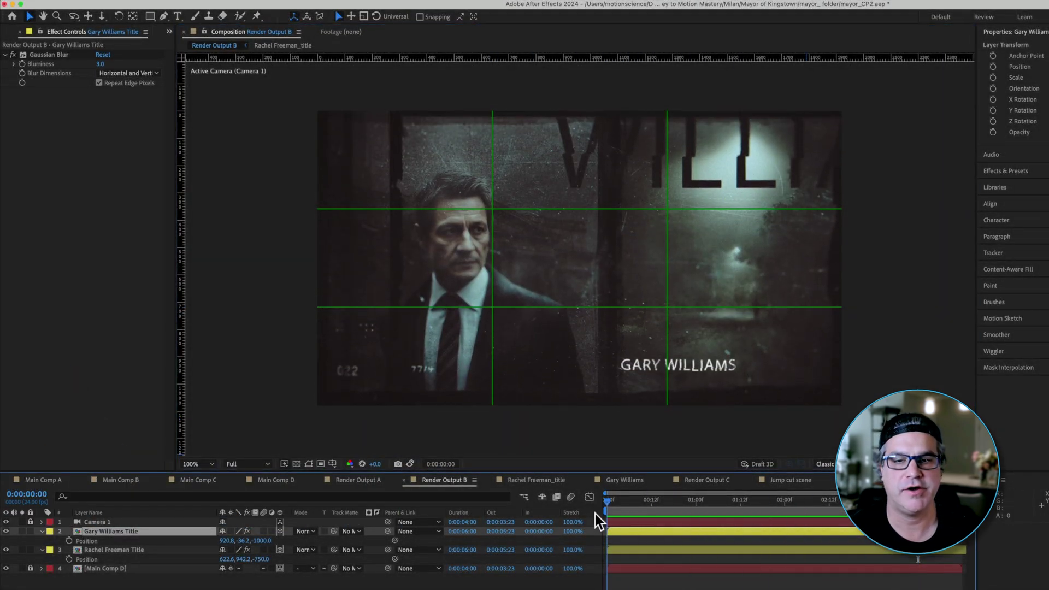
click(598, 520)
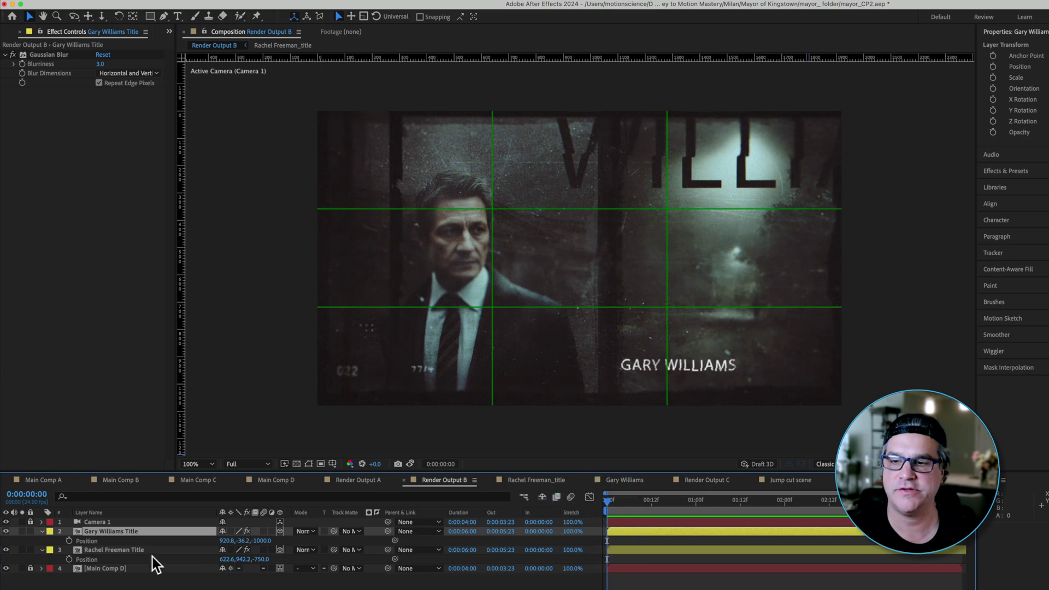
click(668, 376)
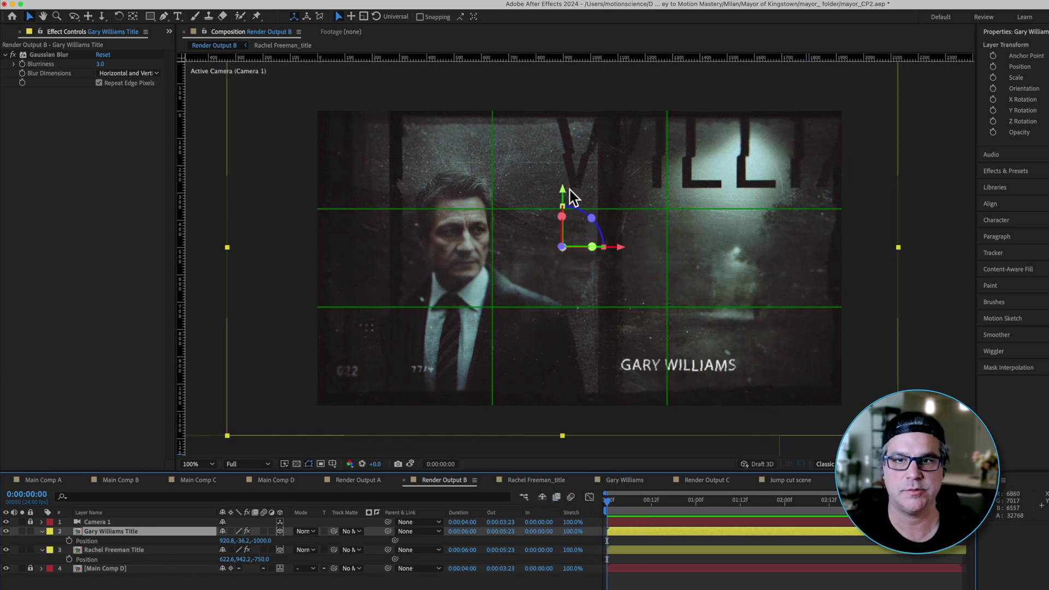
drag(568, 194, 572, 141)
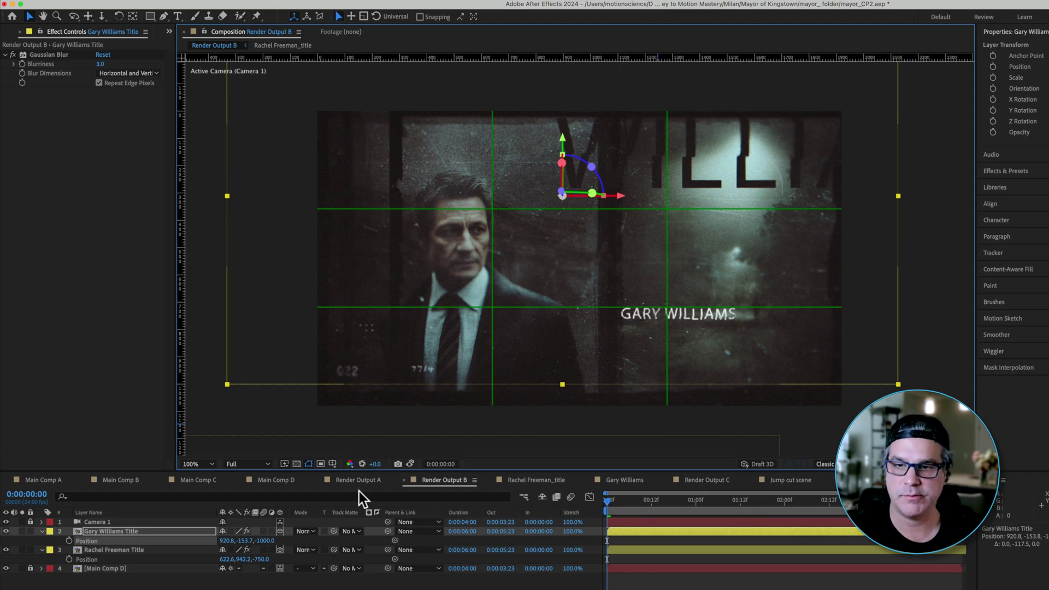
Hide the thirds grid and scrub Render Output C to the jump cut near 0:00:02:11.
click(333, 463)
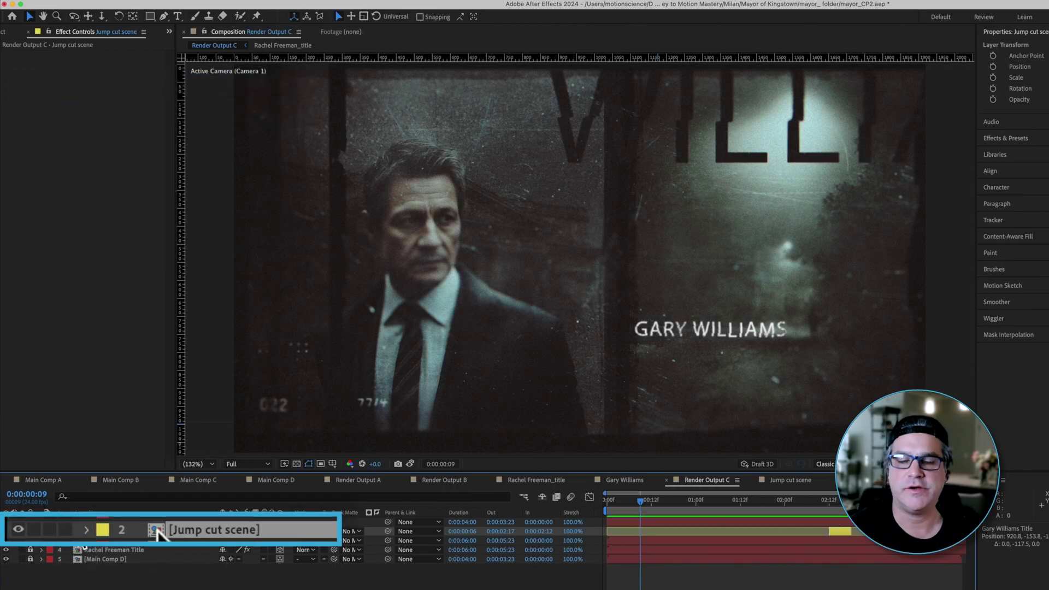
drag(650, 507, 605, 508)
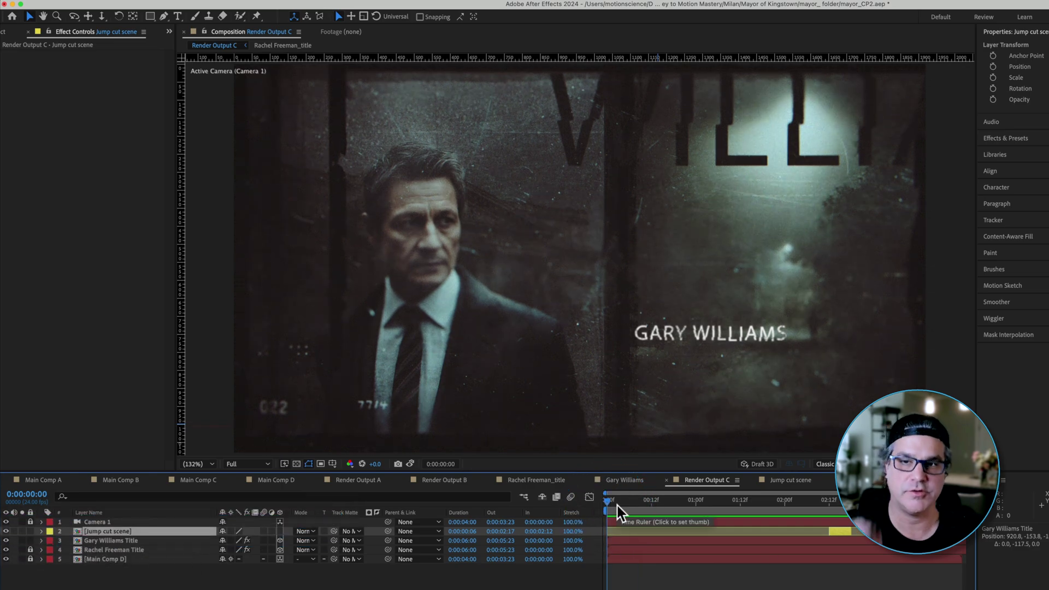
drag(797, 501, 830, 502)
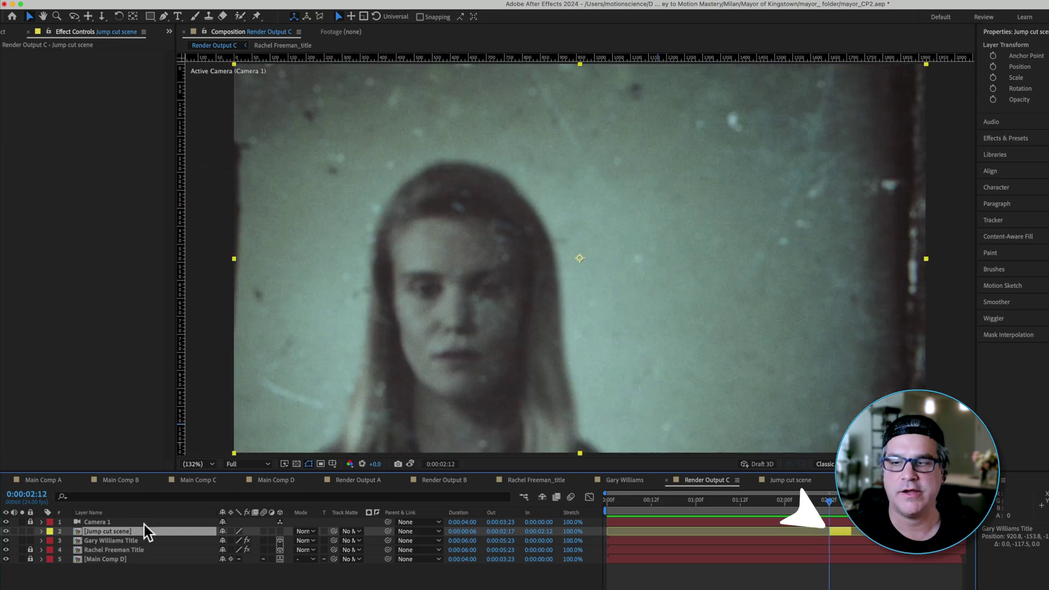
Open the Jump cut scene precomp and inspect the Texture overlay frame 3 layer.
double_click(101, 533)
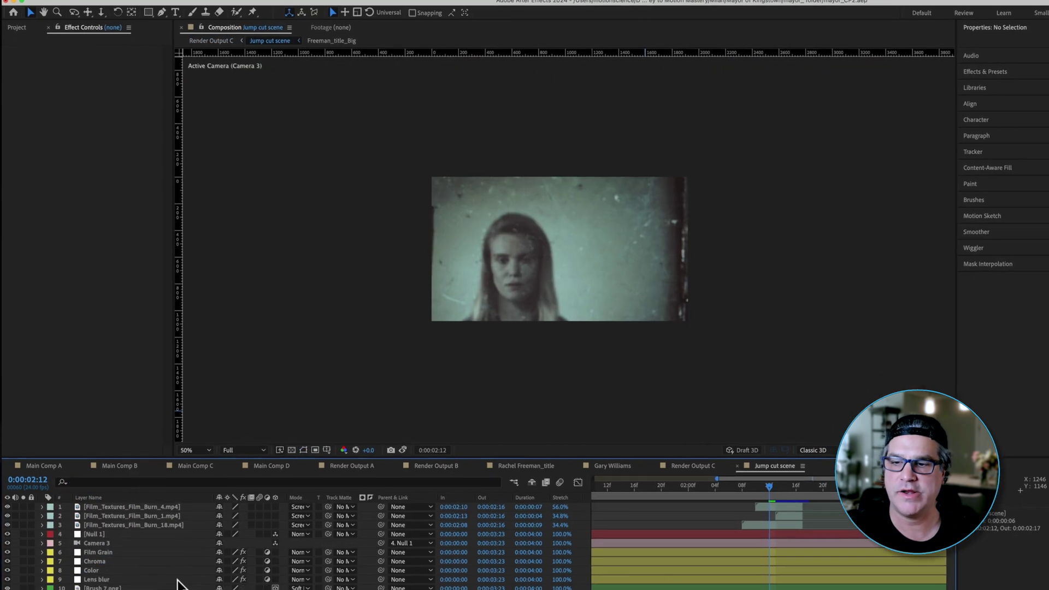
scroll(156, 529, down, 3)
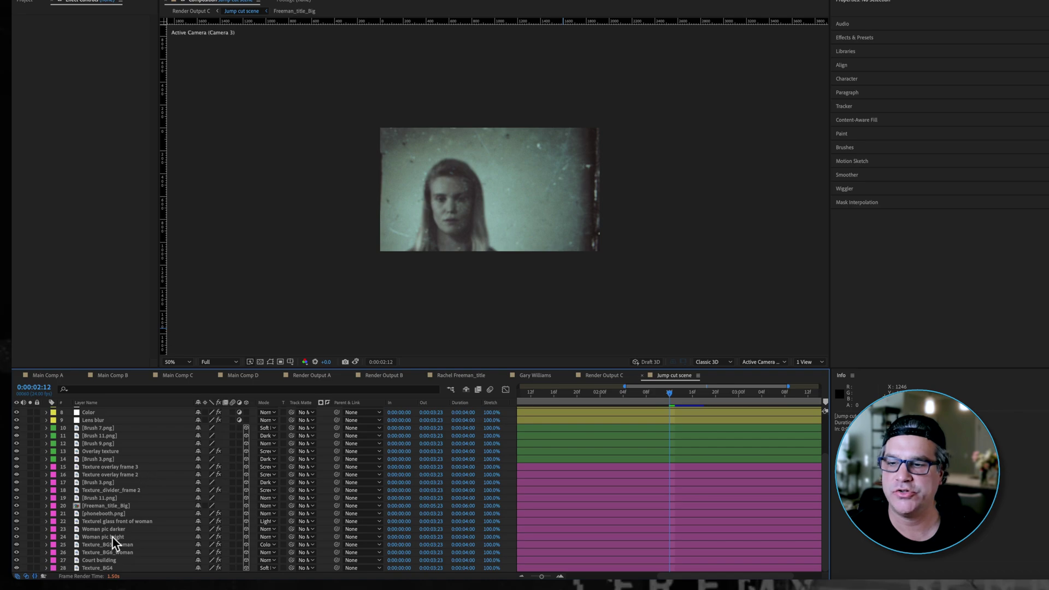
click(106, 469)
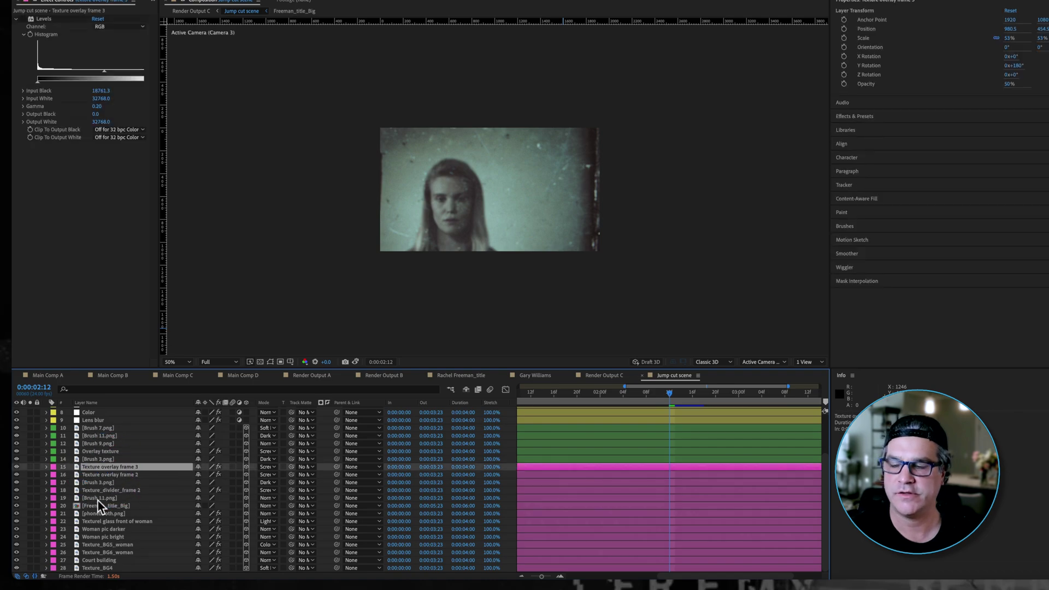
In Main Comp B, select Texturela_overlay_frame2, the actress-panel layers, Brush 3.png and layer 20.
click(110, 376)
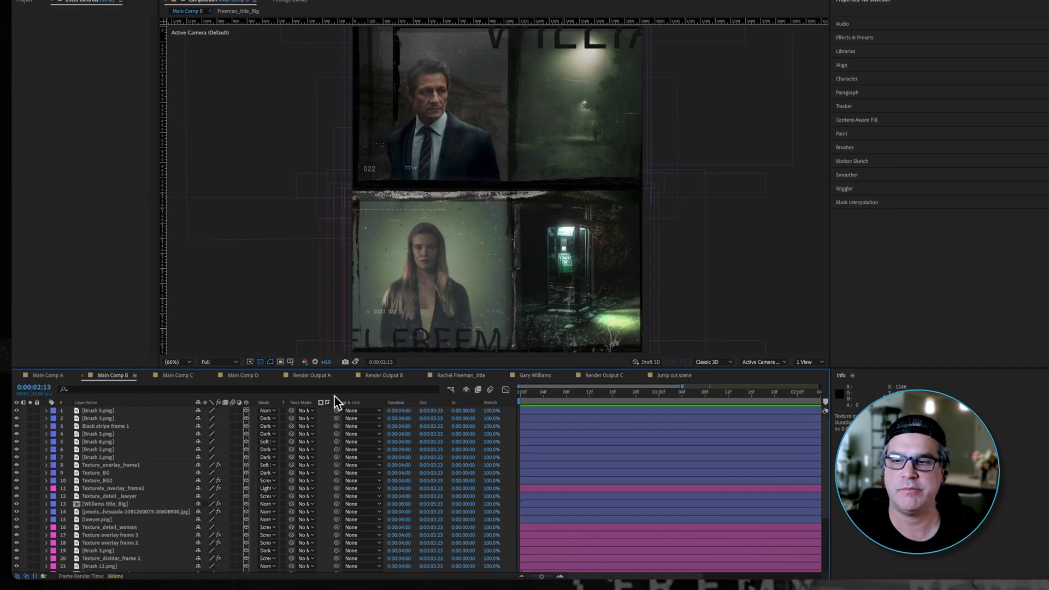
click(98, 489)
scroll(100, 510, down, 2)
ctrl+click(96, 484)
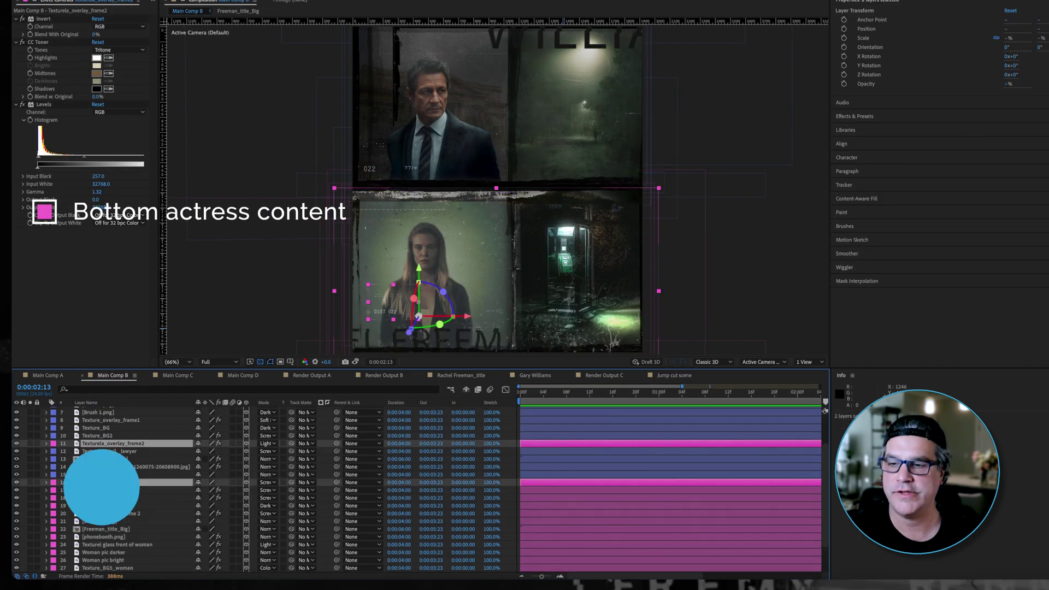
ctrl+click(94, 491)
ctrl+click(95, 498)
ctrl+click(97, 506)
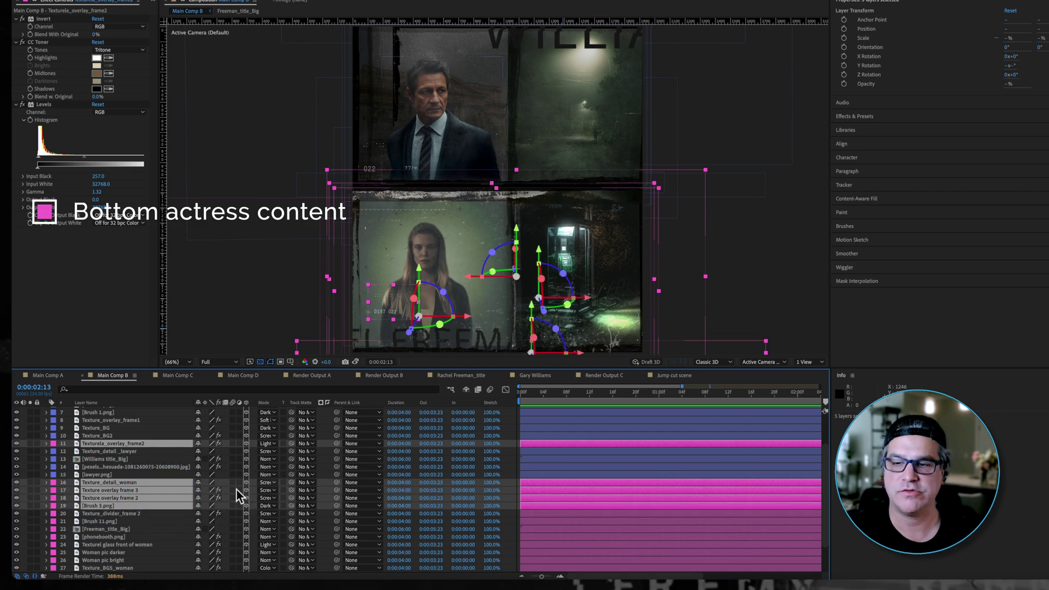
ctrl+click(126, 514)
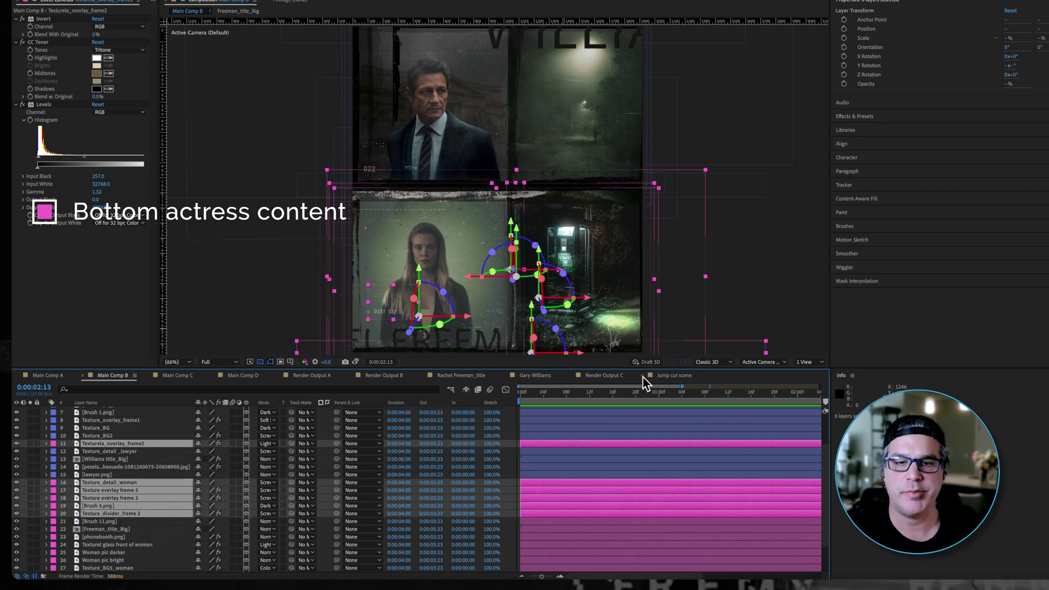
Back in Jump cut scene, inspect Brush 3.png, the overlay textures, Film Grain effects and Camera 3.
click(603, 376)
click(672, 376)
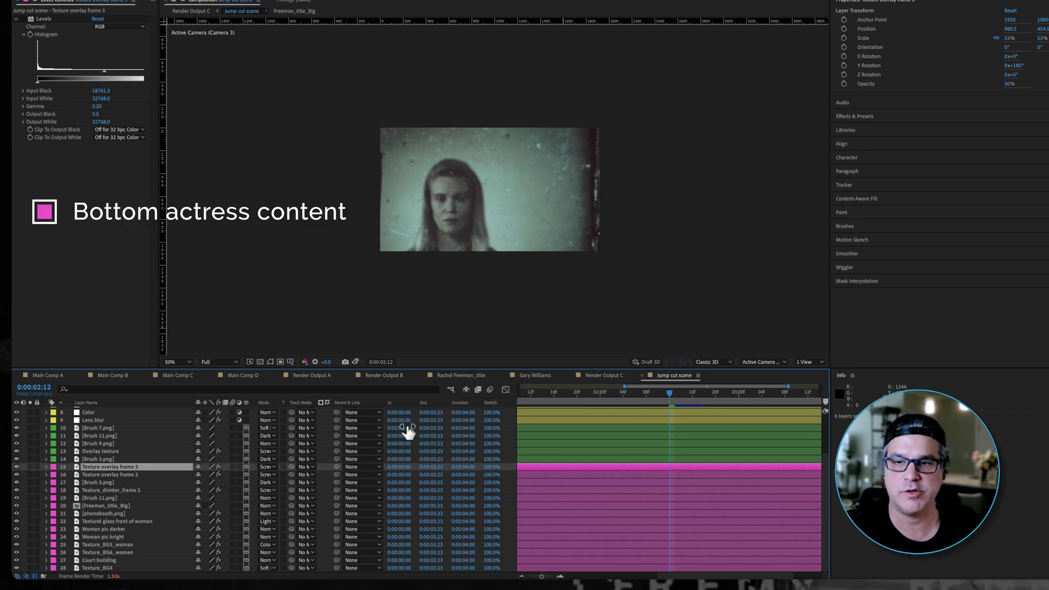
click(106, 458)
scroll(106, 455, up, 2)
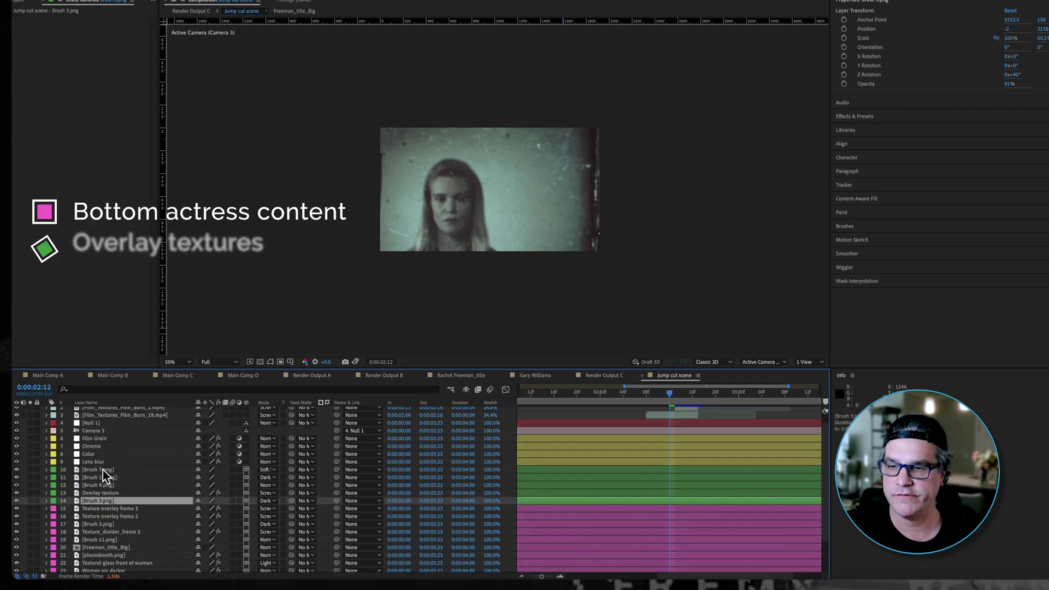
shift+click(103, 470)
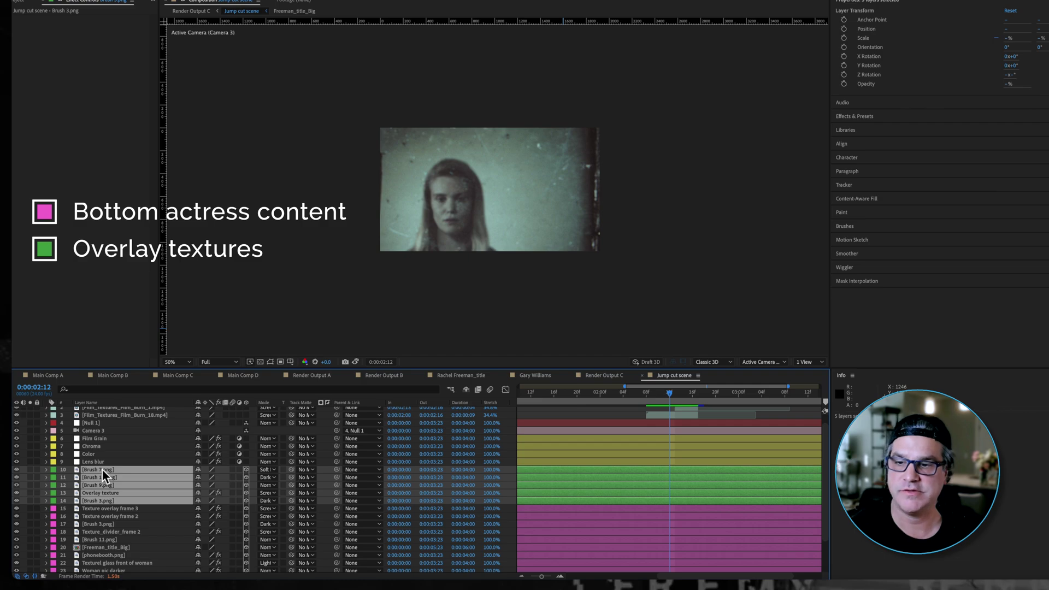
click(97, 439)
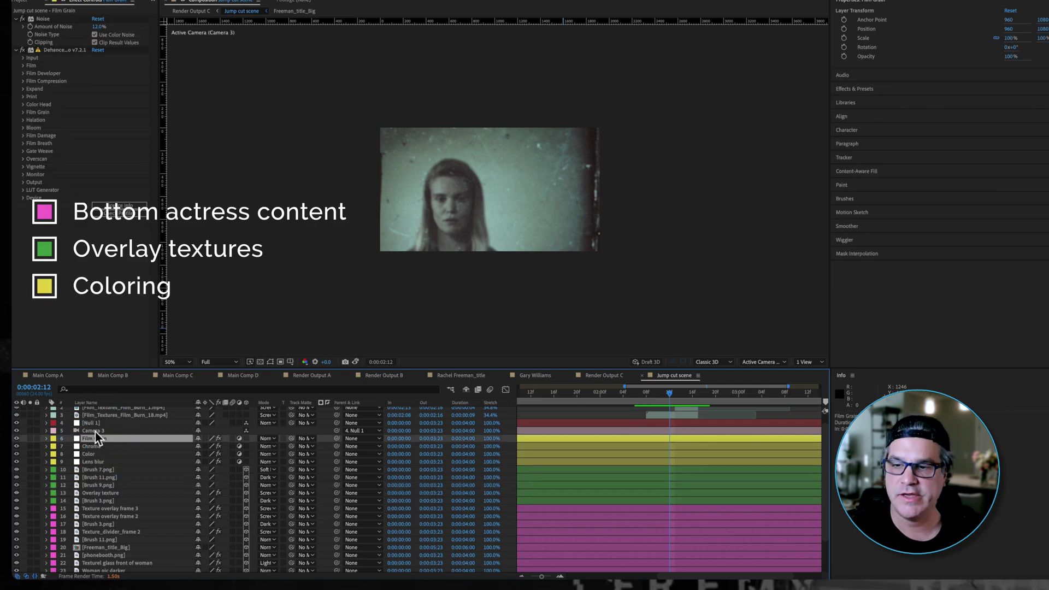
click(95, 431)
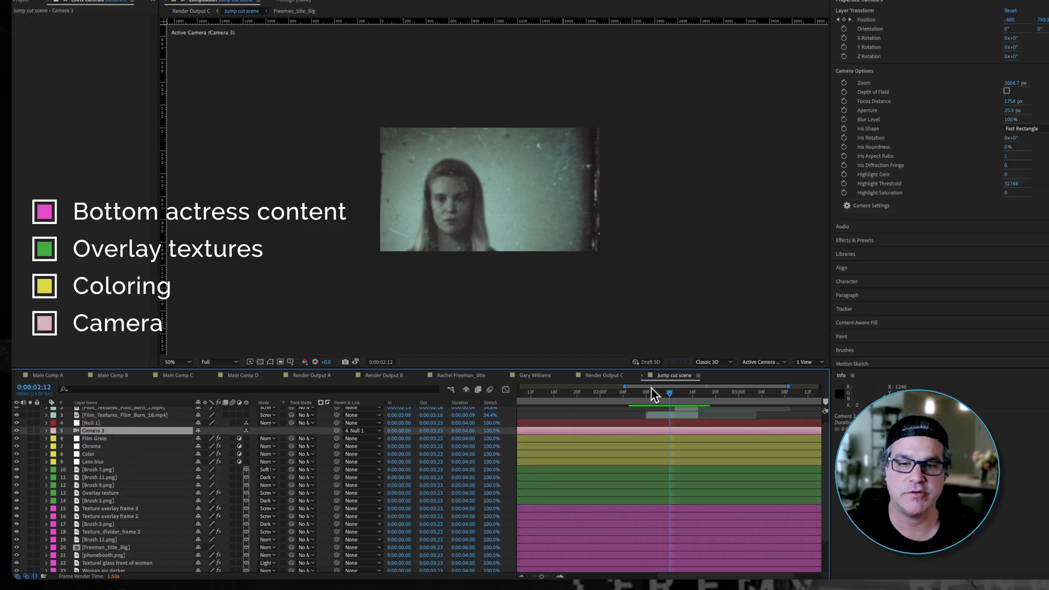
Step through the film-burn frames to 0:00:02:15 and view the woman's close-up at 100%.
scroll(136, 431, up, 1)
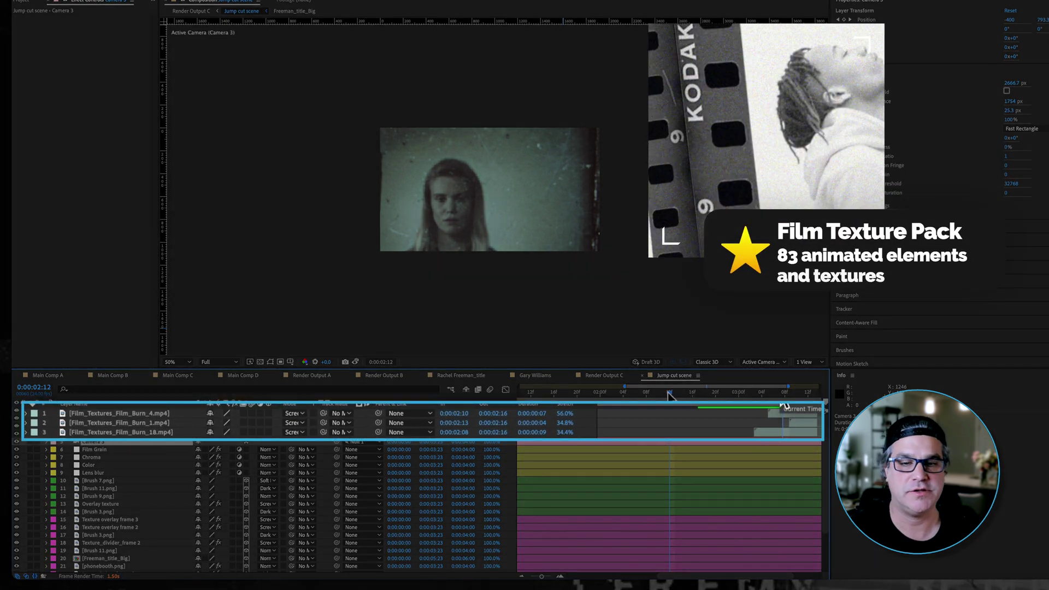
key(Page_Up)
key(Page_Up)
key(space)
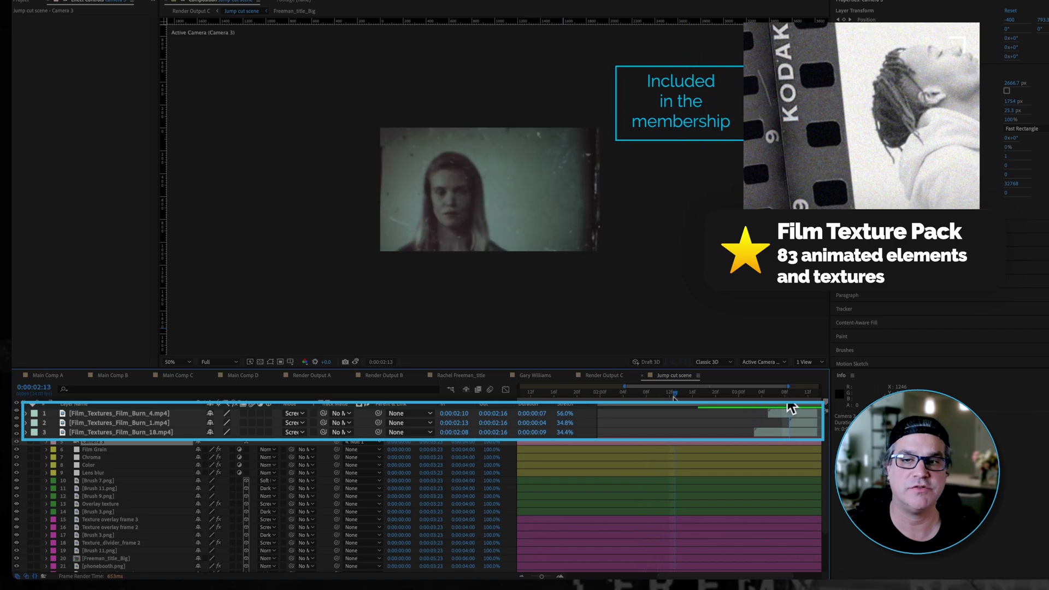
drag(700, 393, 674, 401)
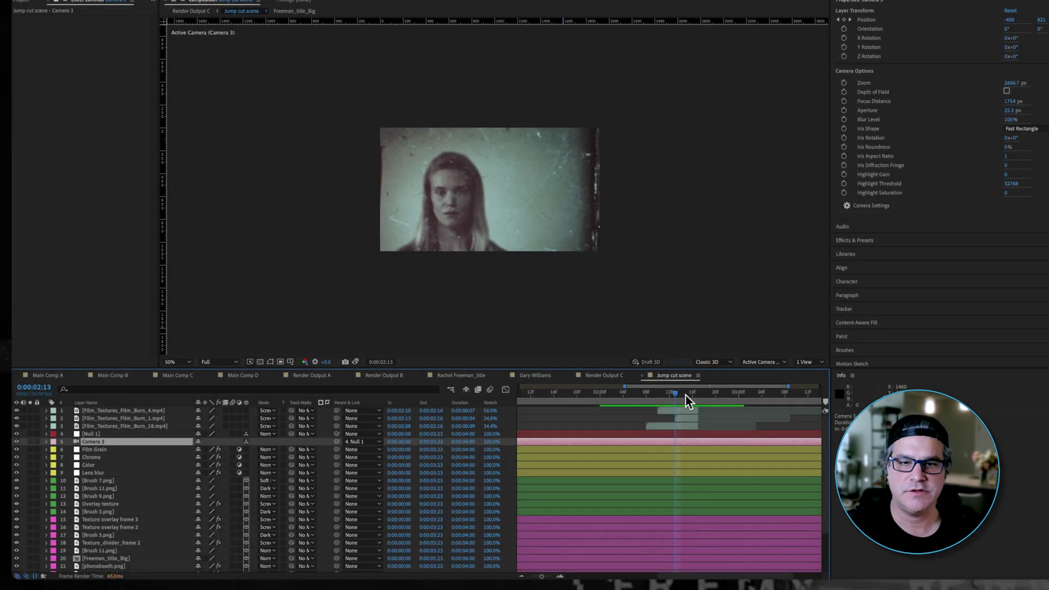
click(687, 395)
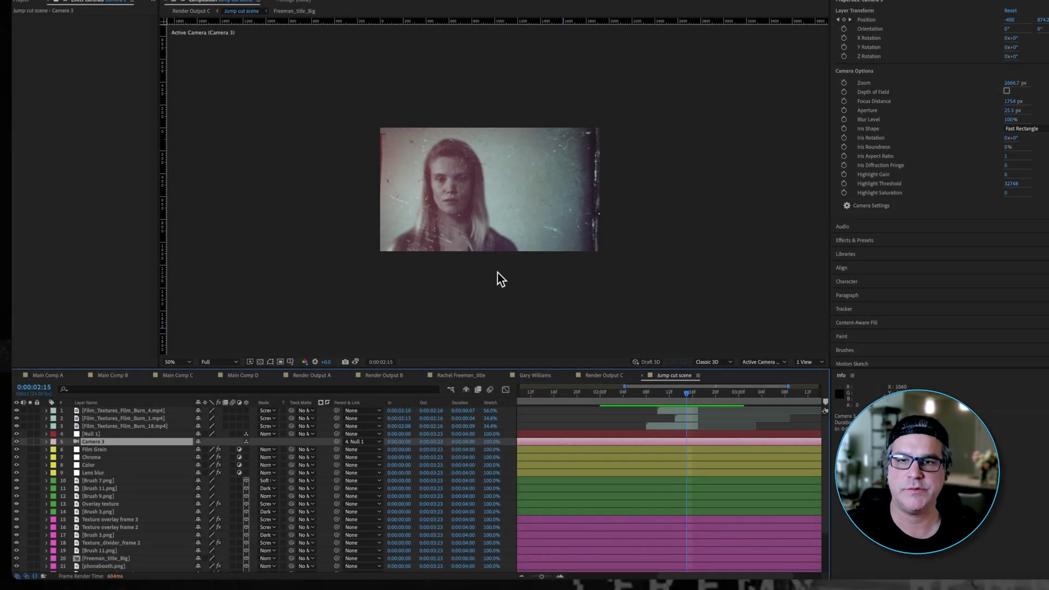
key(period)
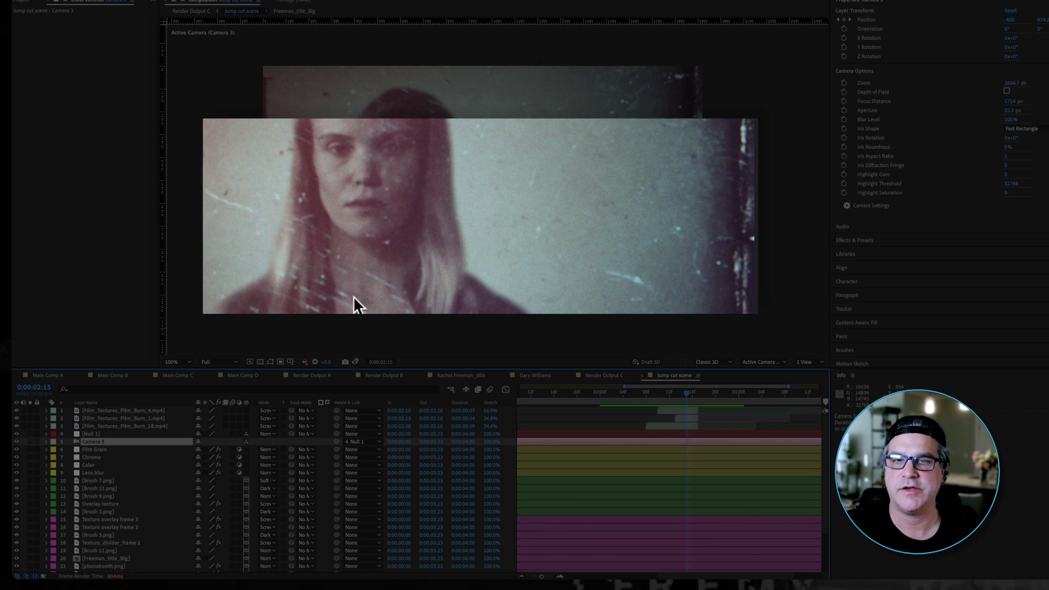